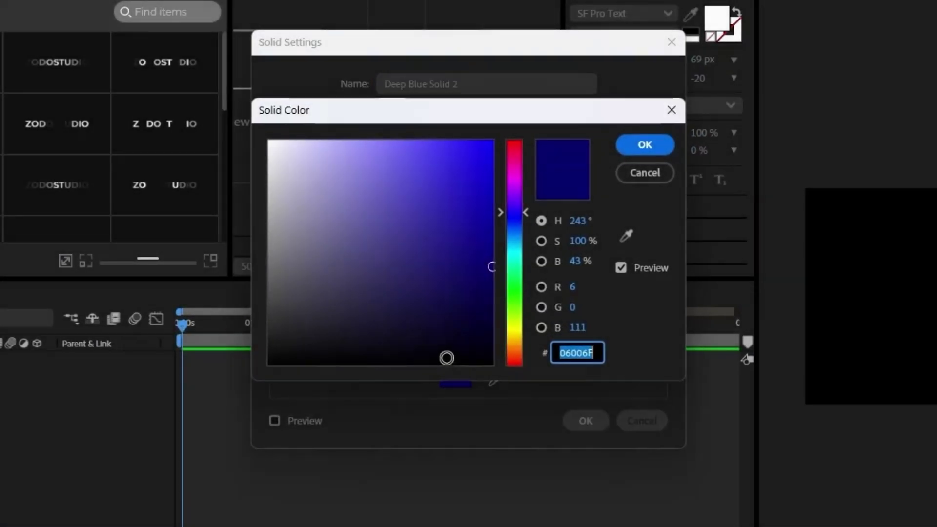
Create a solid layer in a very dark blue as the backdrop.
text(050144)
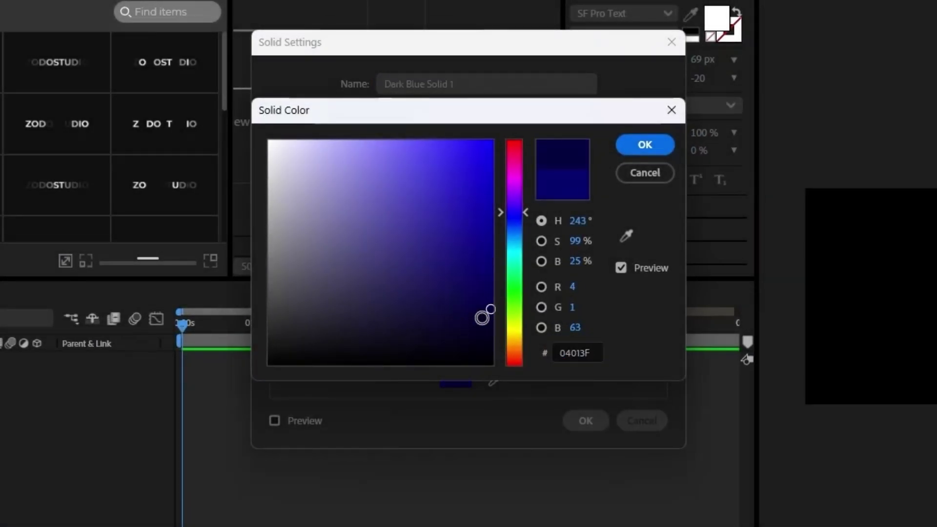
click(645, 156)
click(600, 420)
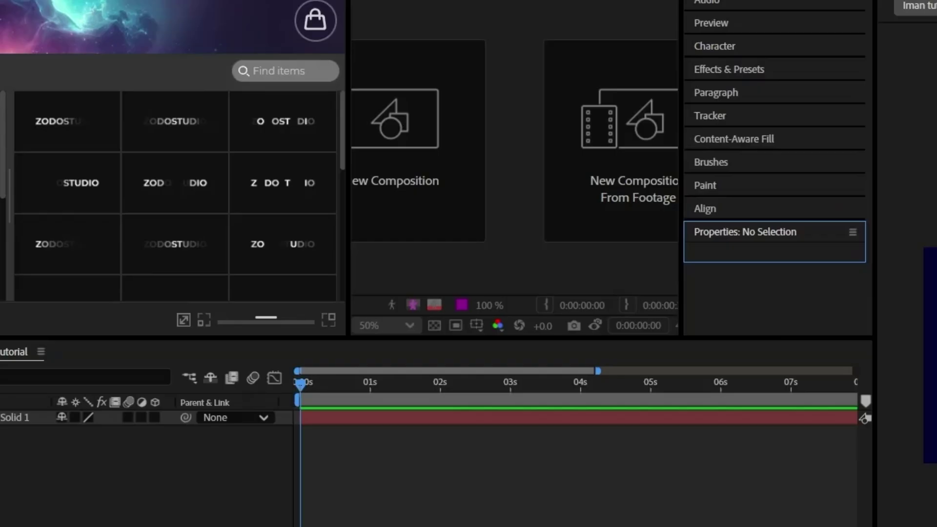
Draw a circle shape with the Ellipse tool overlapping the upper-left corner of the frame.
click(225, 29)
click(300, 66)
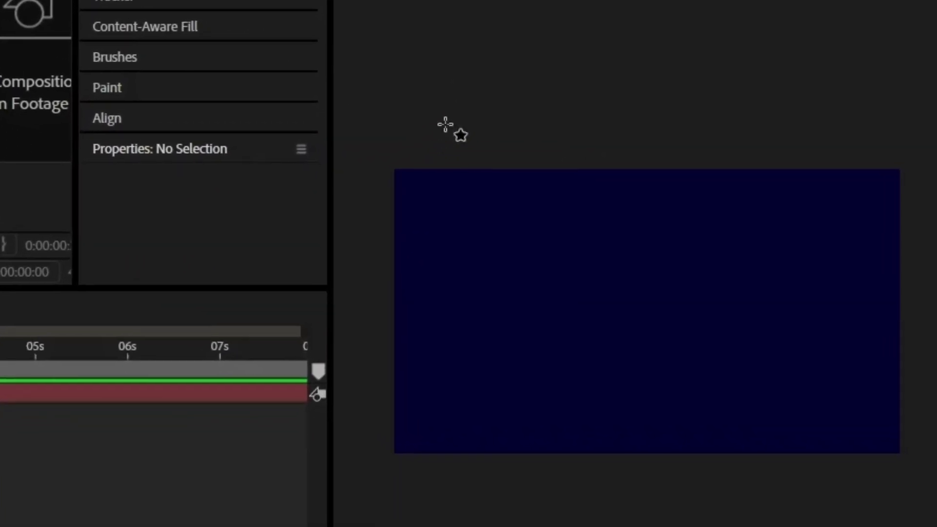
mouse_move(447, 108)
mouse_down()
mouse_move(340, 232)
mouse_move(350, 215)
mouse_up()
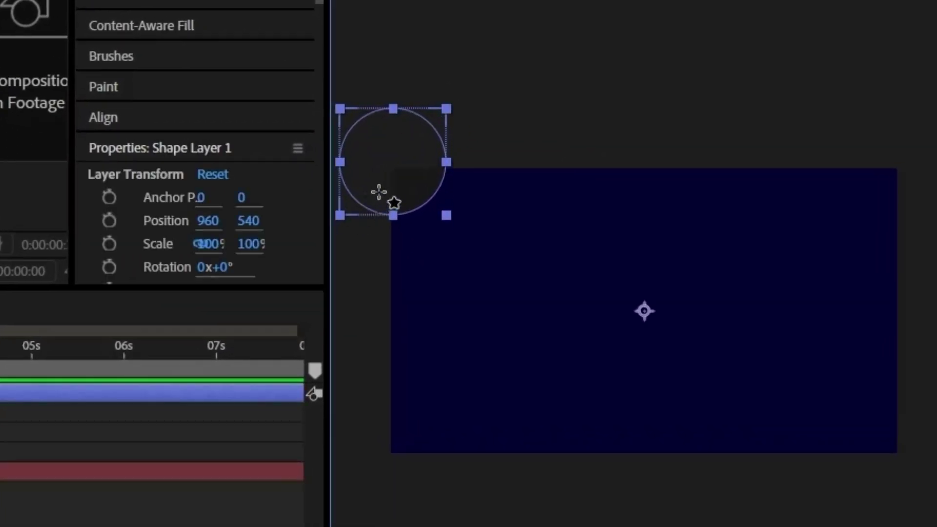
drag(405, 157, 417, 174)
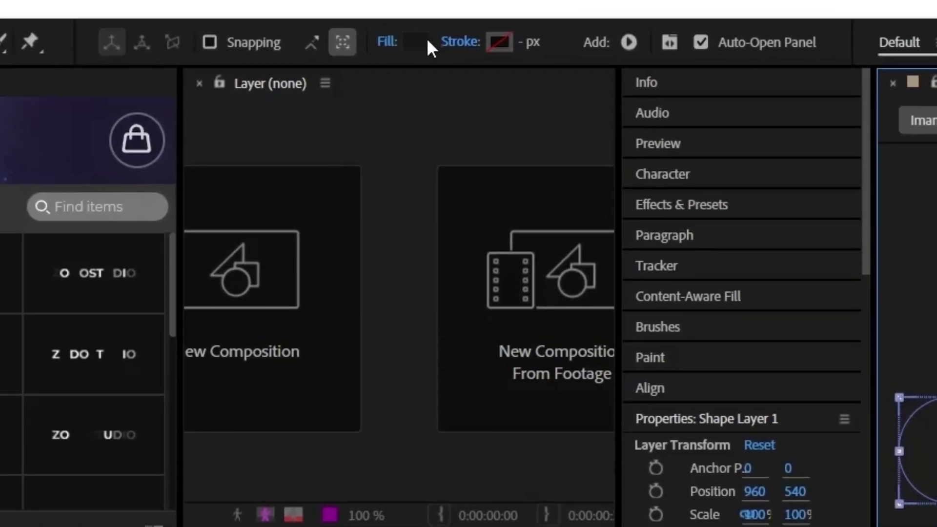
Set the circle's fill to a deep blue slightly brighter than the background solid.
click(423, 39)
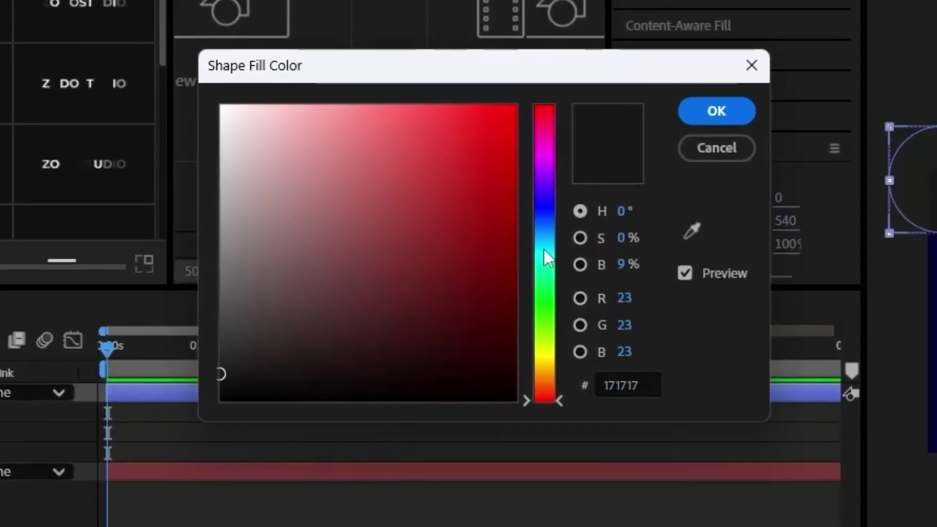
click(565, 469)
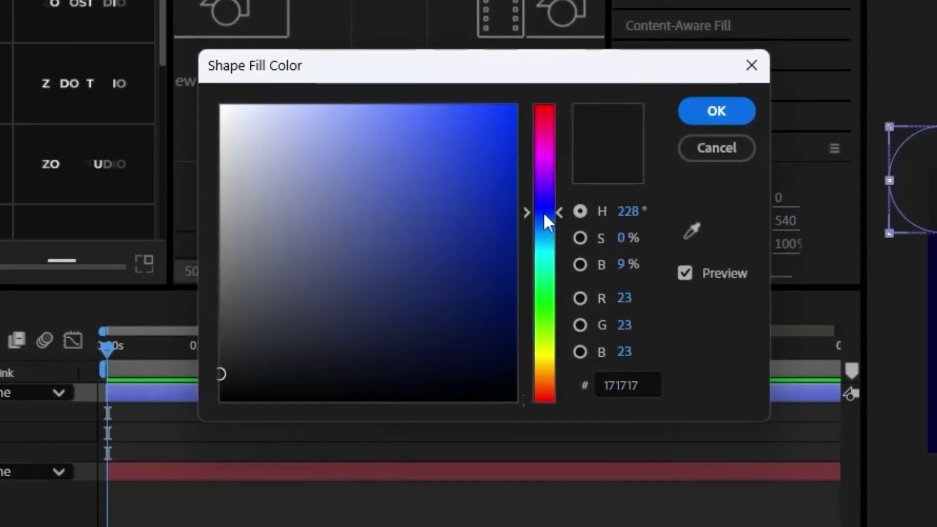
drag(515, 496, 558, 496)
drag(537, 239, 579, 274)
click(717, 111)
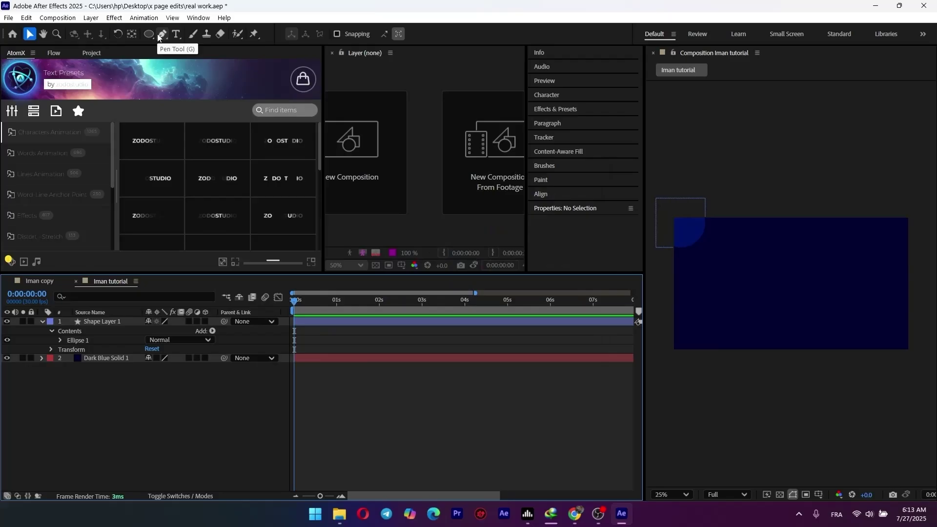
Draw a long, round-ended ray with the Pen tool, running from the circle's edge toward the right side of the frame.
click(161, 34)
click(705, 232)
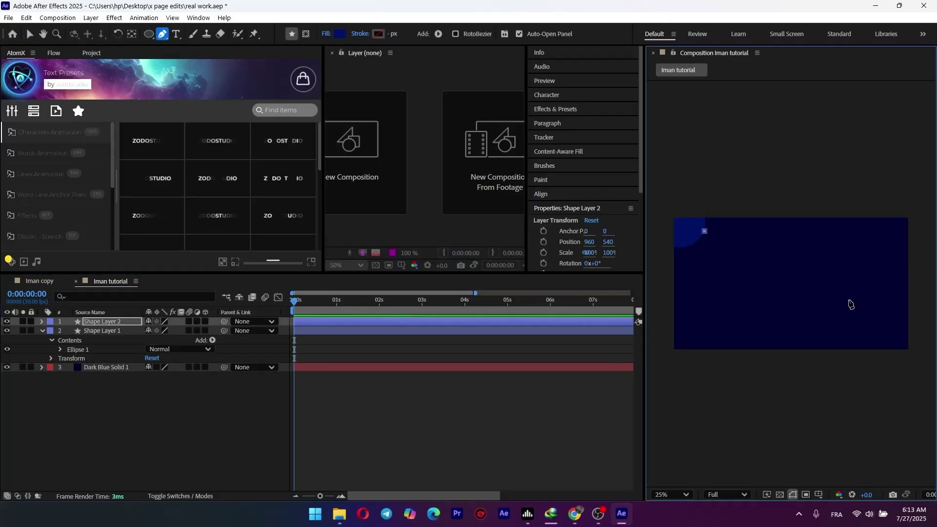
click(841, 291)
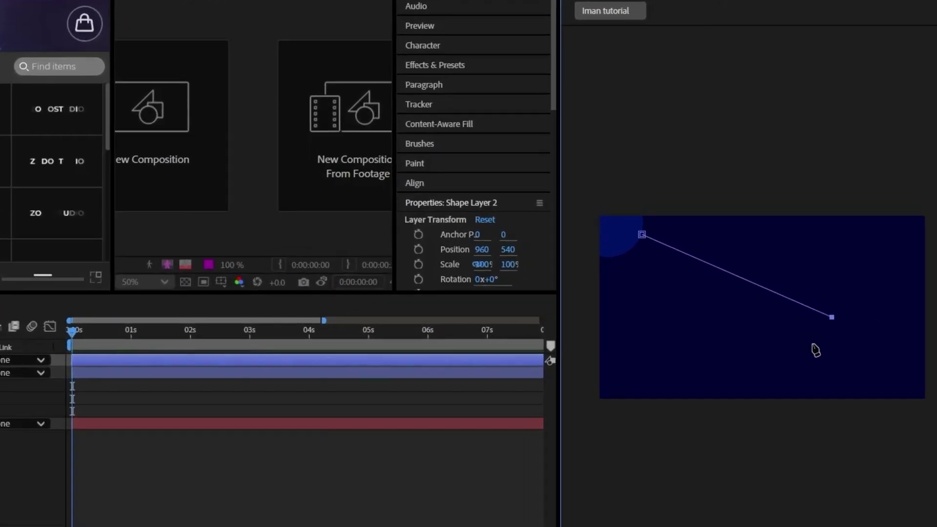
drag(811, 346, 724, 321)
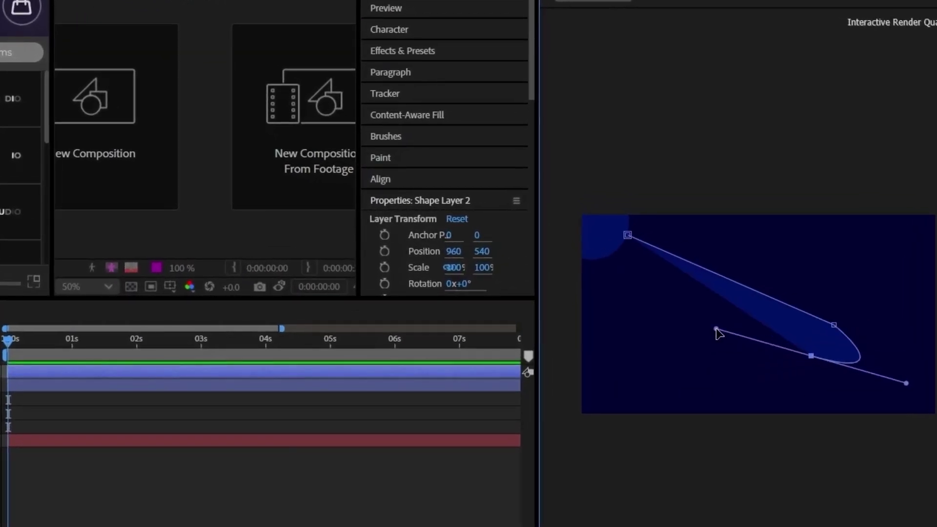
click(641, 234)
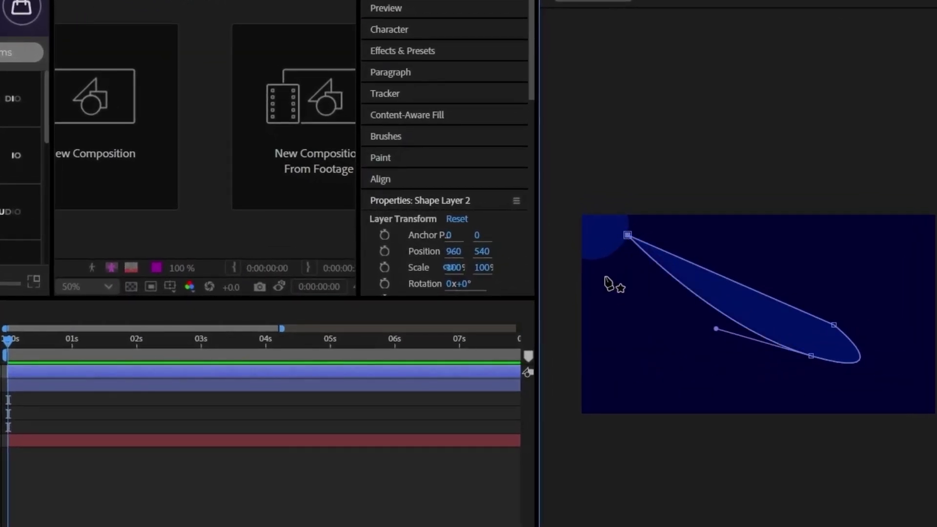
click(213, 354)
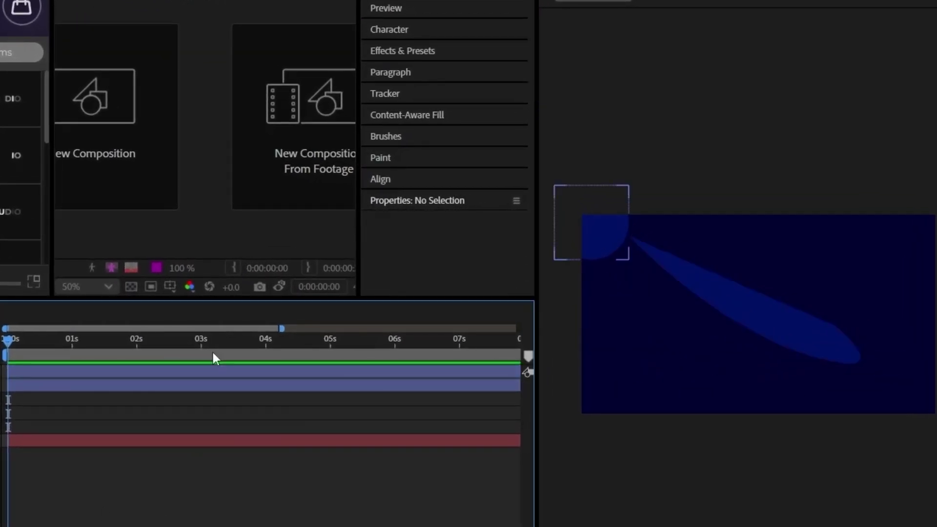
Draw a second, wider ray on its own shape layer from the circle down to the frame's bottom edge.
click(615, 248)
drag(664, 407, 642, 376)
click(615, 248)
key(F2)
key(ctrl+Down)
key(ctrl+shift+Down)
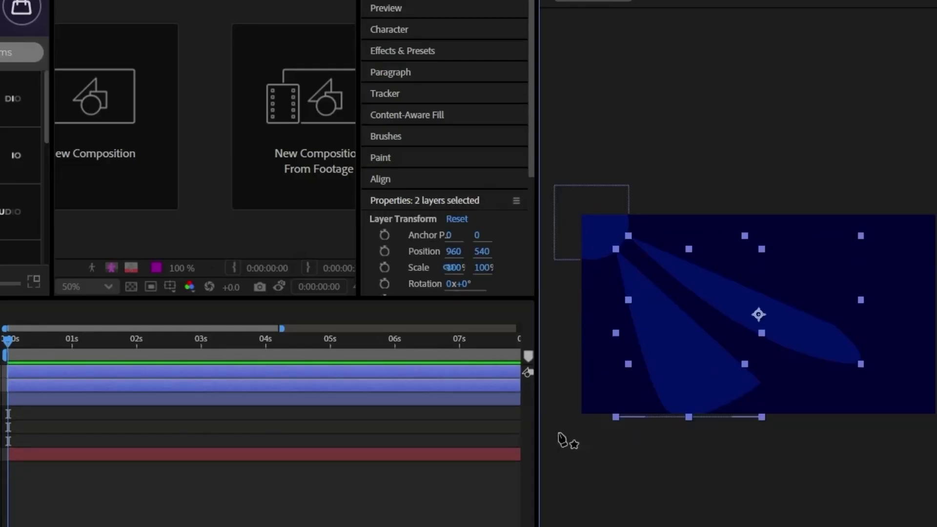
Move the upper ray up and left so its tip meets the circle near the frame's top edge.
click(609, 387)
click(830, 337)
key(Up)
key(Up)
key(Up)
key(Up)
key(Up)
key(Up)
key(Up)
key(Up)
key(Up)
key(Up)
key(Up)
key(Up)
key(Up)
key(Up)
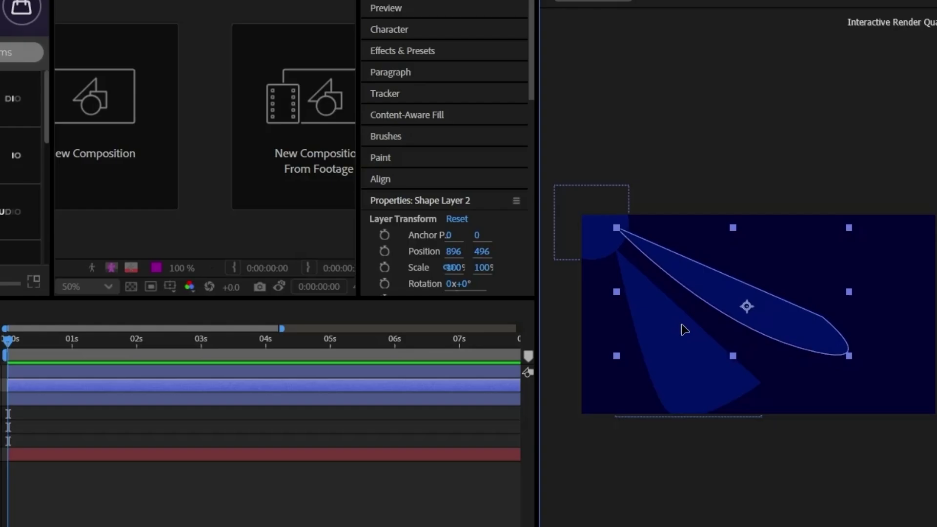
drag(657, 402, 643, 391)
click(817, 323)
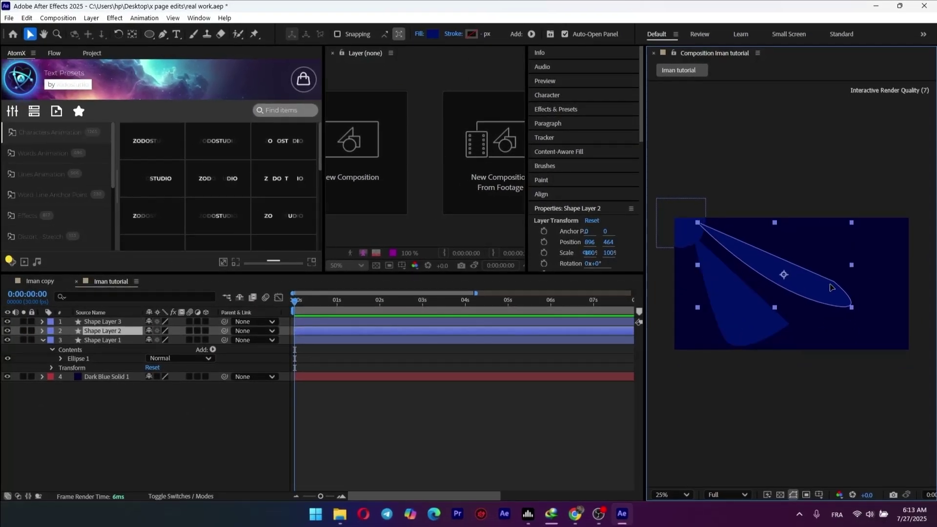
drag(830, 287, 832, 285)
click(210, 443)
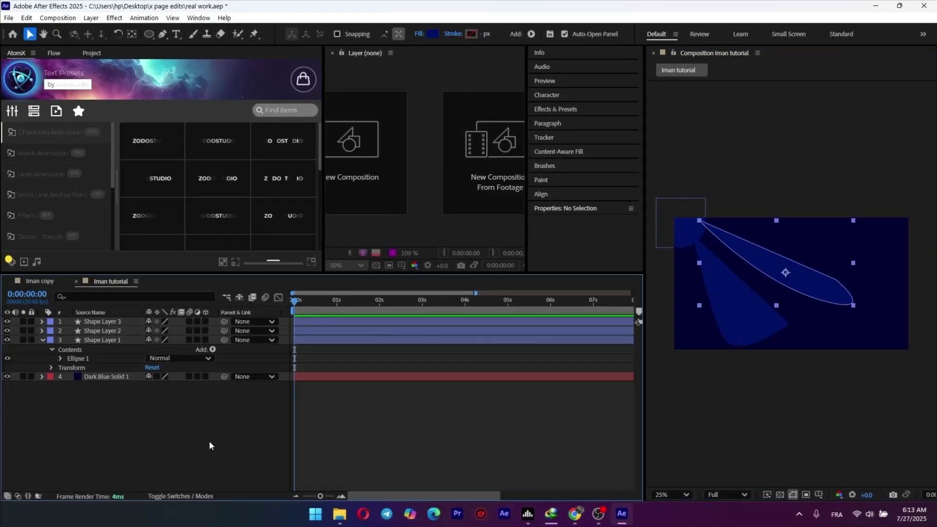
Pre-compose the three shape layers and the dark blue solid into a composition named background.
click(104, 340)
click(112, 399)
drag(98, 393, 96, 321)
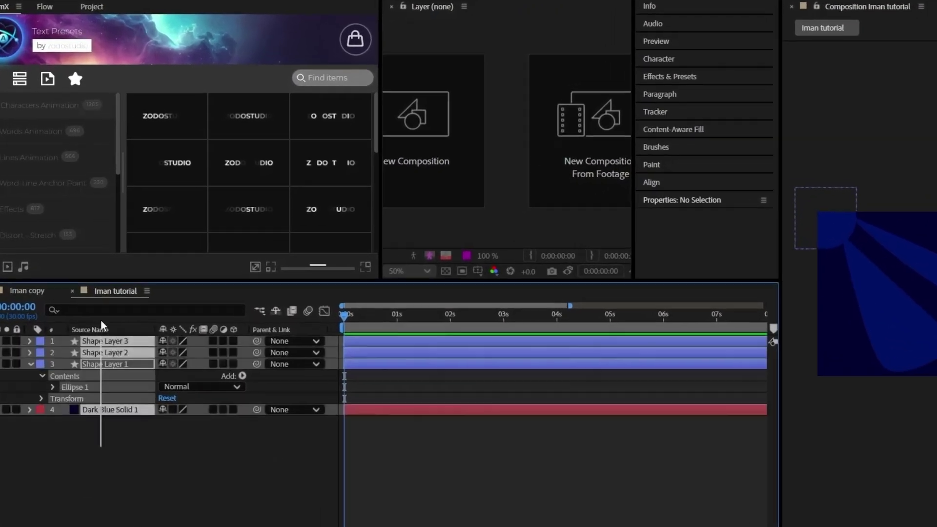
right_click(115, 322)
click(174, 276)
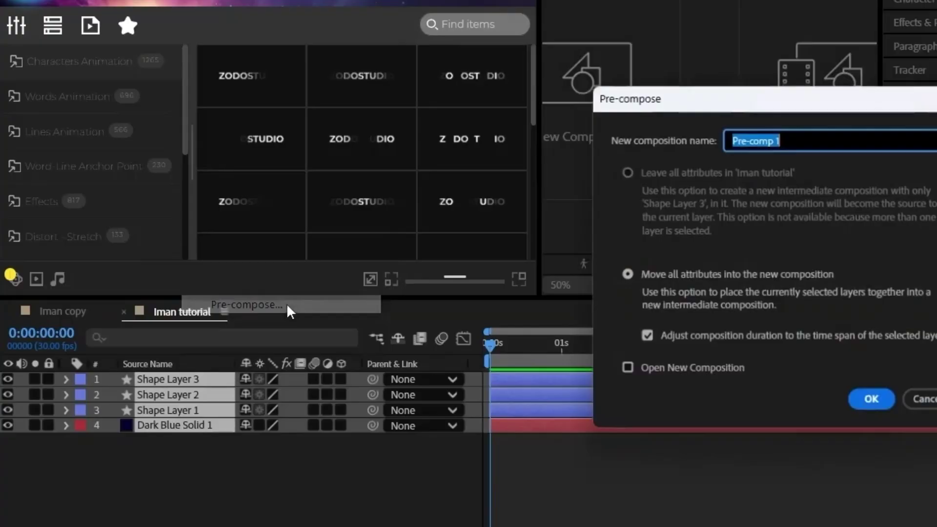
text(background)
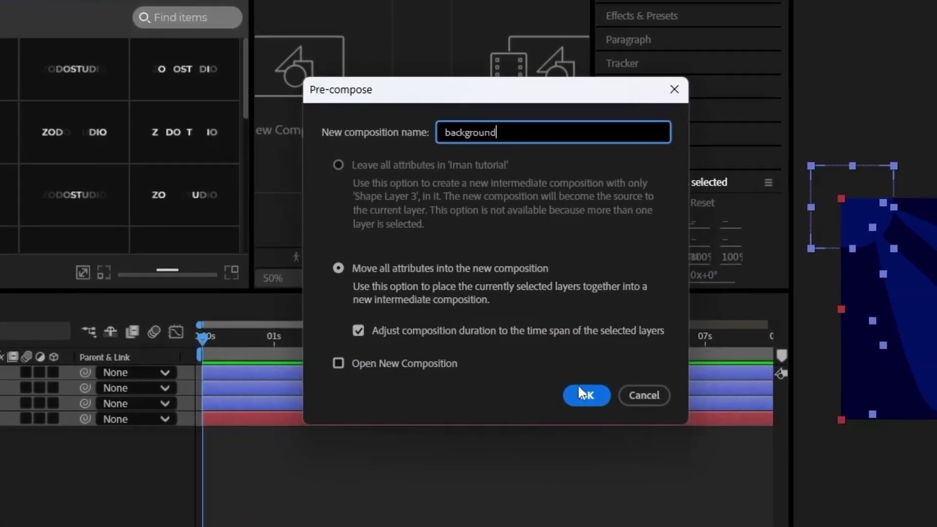
click(581, 390)
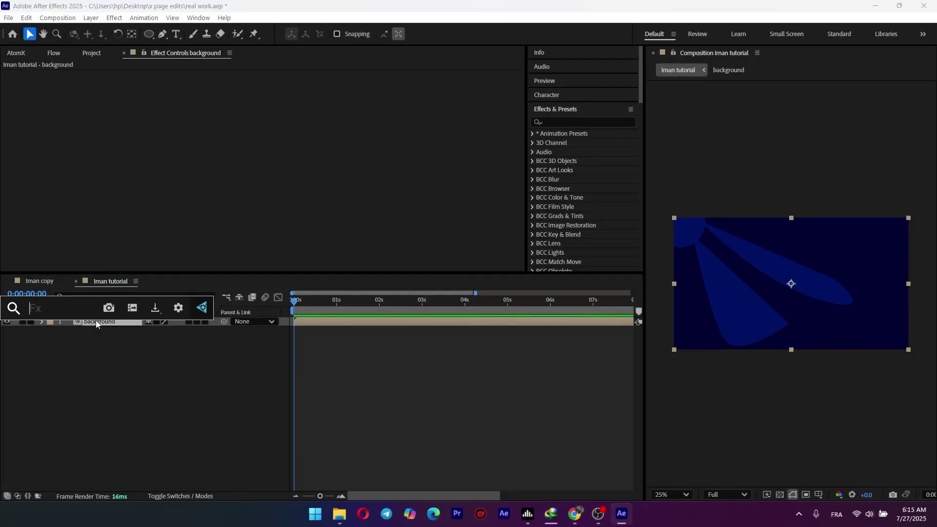
Apply the BCC+Blur effect to the background layer and set its Blur to 198.
text(blur)
scroll(113, 384, down, 5)
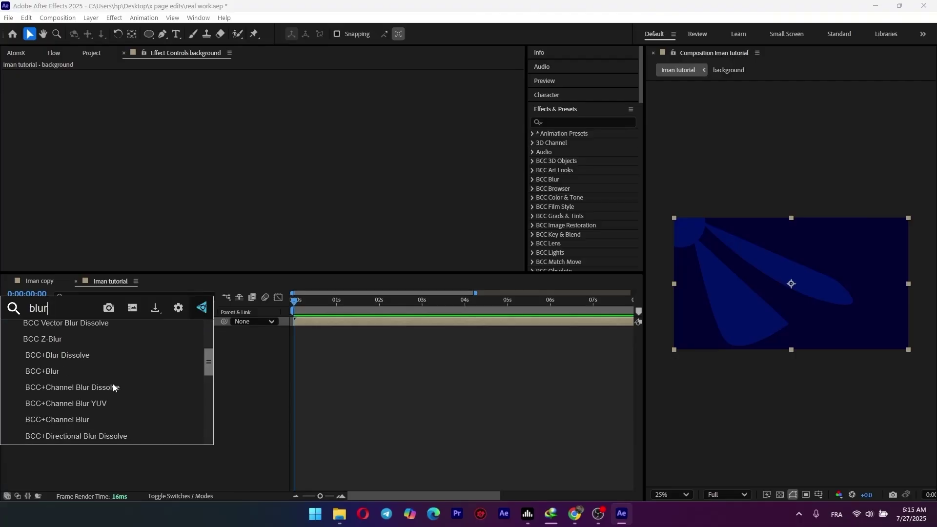
click(68, 377)
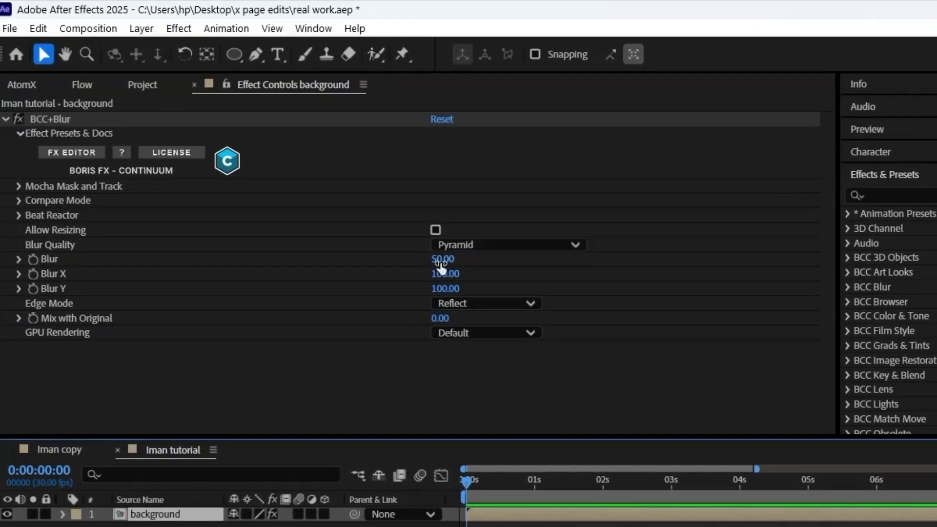
drag(310, 181, 356, 180)
Open the background composition, shift the lower ray toward the upper-left corner and reshape it narrower.
double_click(146, 358)
click(829, 338)
drag(750, 303, 724, 299)
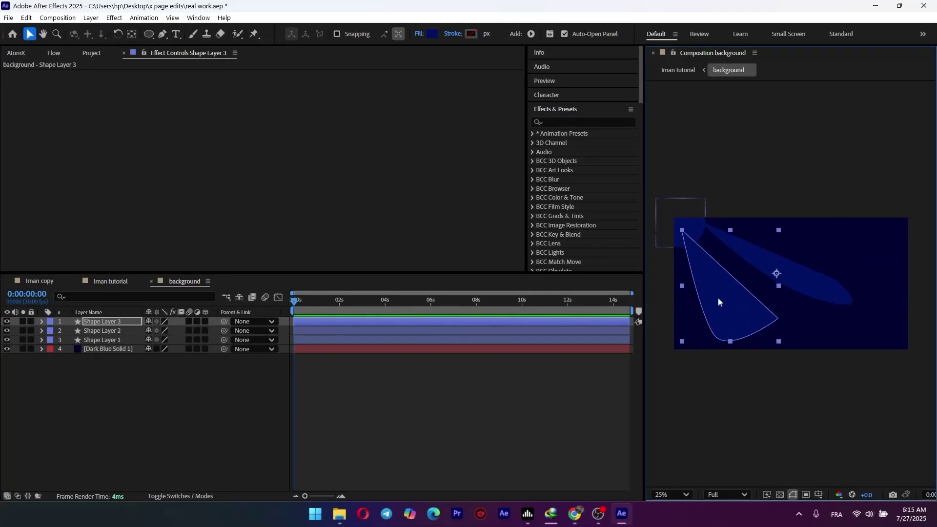
drag(714, 336, 748, 334)
Reshape the upper ray by stretching its far points beyond the frame's lower-right corner.
click(830, 294)
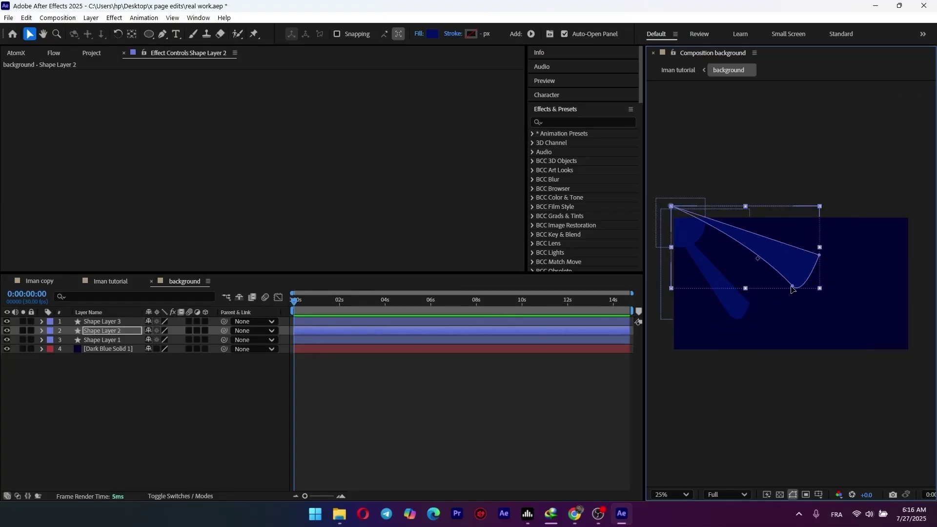
drag(792, 288, 933, 410)
drag(820, 256, 934, 345)
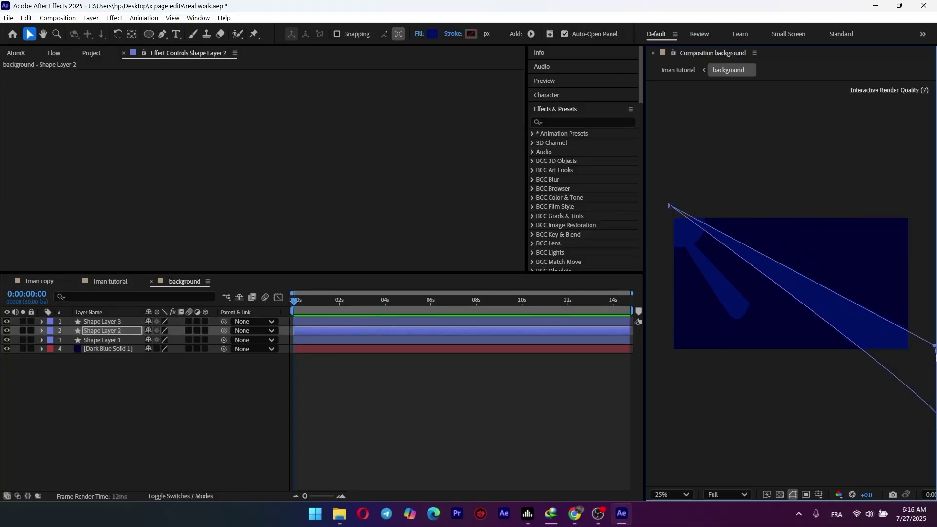
drag(848, 317, 845, 307)
Resize and reposition the circle so only its lower edge covers the frame's upper-left corner.
click(701, 235)
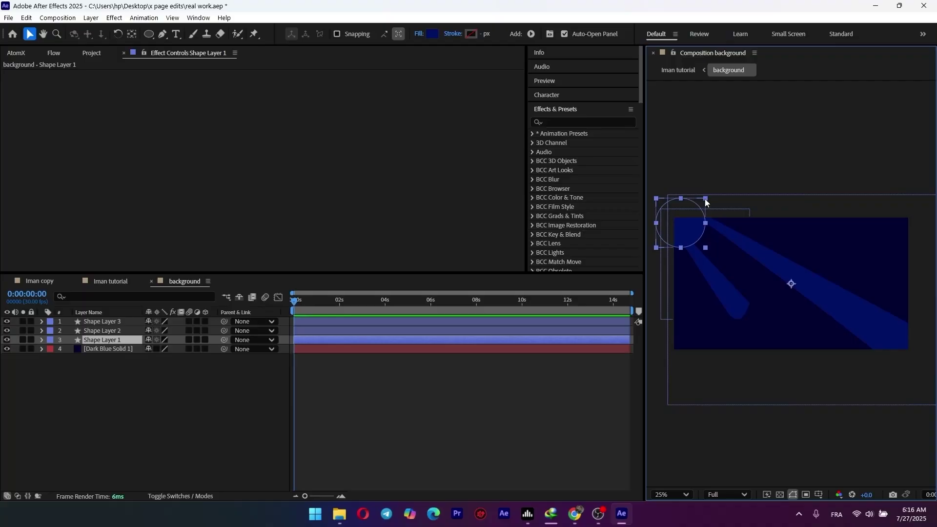
drag(705, 199, 661, 153)
drag(652, 208, 709, 211)
Stretch the end points of the lower ray past the frame's bottom edge.
drag(713, 288, 745, 358)
drag(773, 317, 721, 333)
click(527, 389)
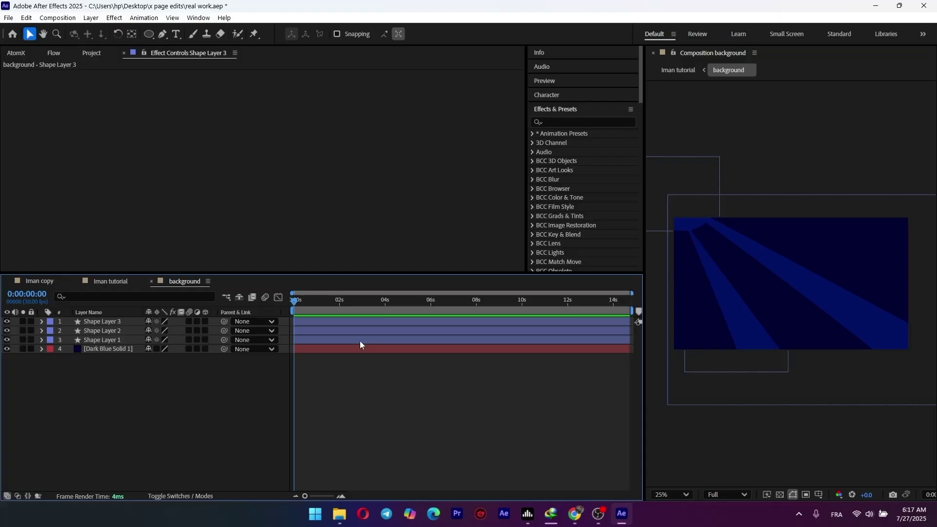
Return to the main tutorial composition and apply the Grid effect to the background layer.
click(105, 282)
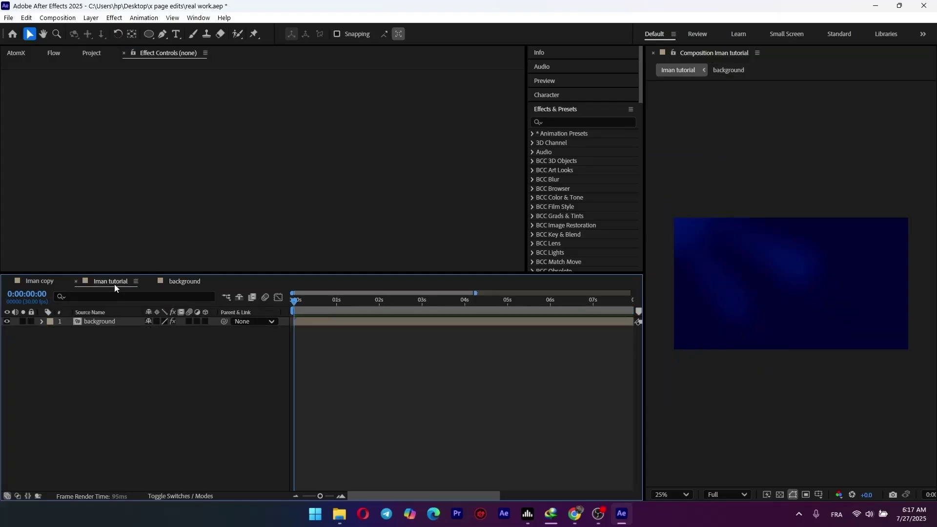
click(759, 293)
key(ctrl+space)
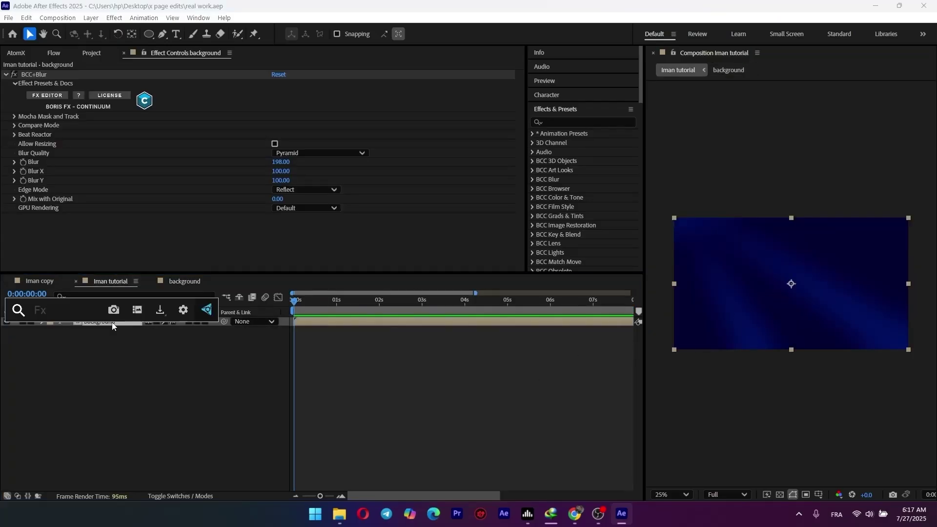
text(grid)
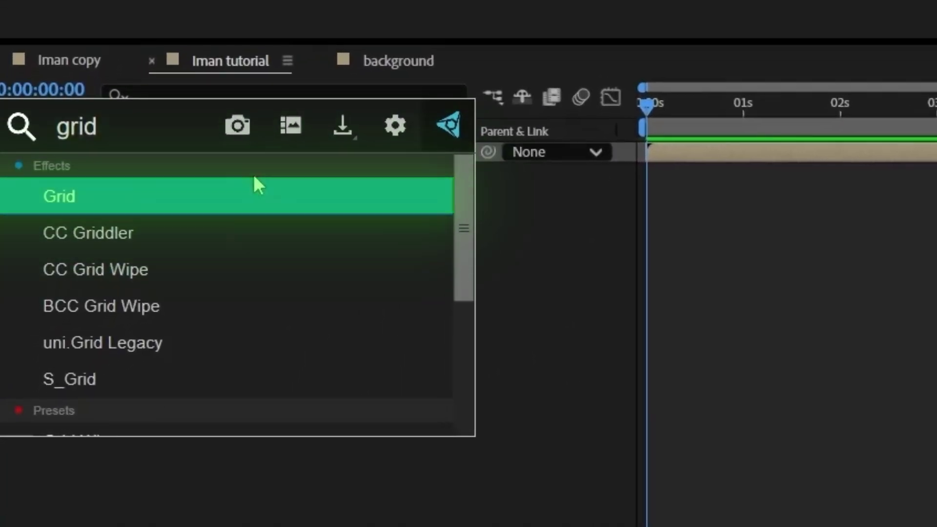
click(317, 208)
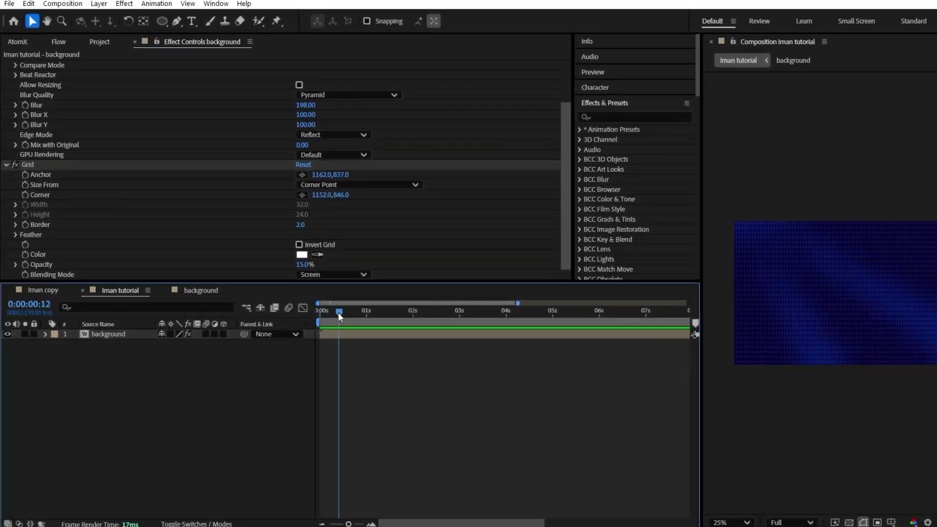
Create a 1920x1080, 30 fps composition named case1 and add it below the background layer in the main tutorial composition.
key(ctrl+n)
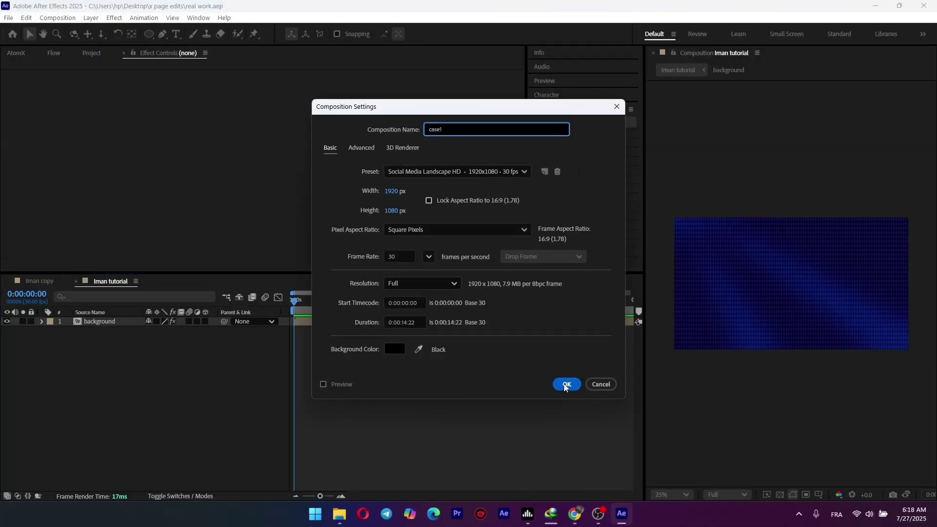
click(565, 385)
key(ctrl+f)
text(cas)
drag(29, 150, 89, 221)
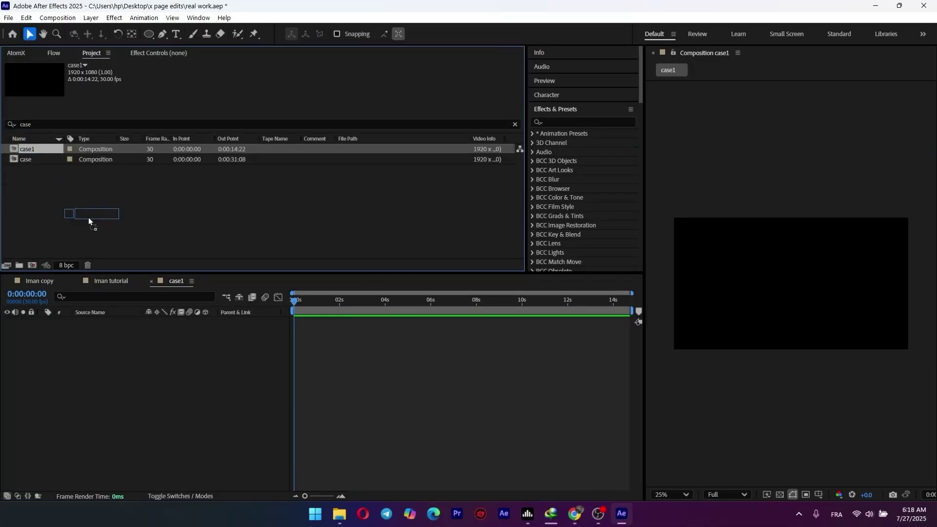
drag(113, 286, 112, 359)
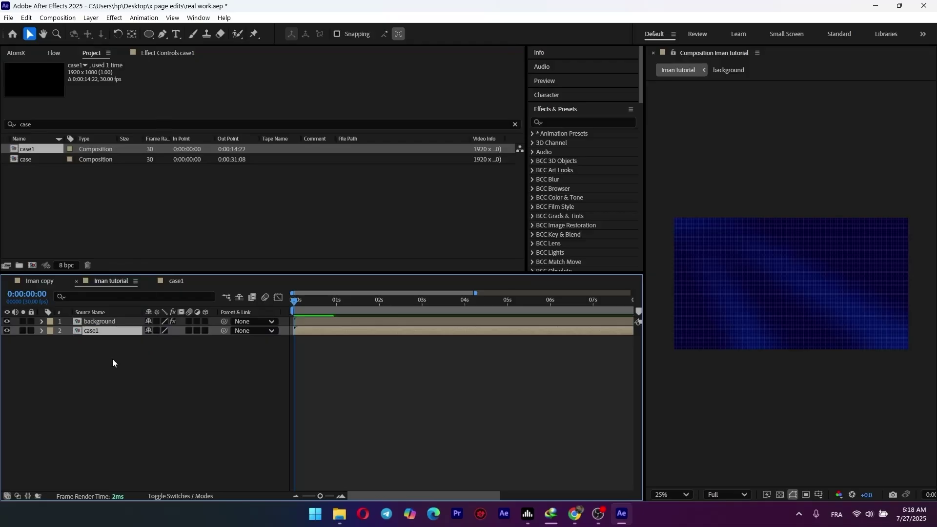
Open the case1 composition and draw a dark blue rectangle about 864 x 324 px near the middle of the frame.
key(ctrl+0)
click(170, 283)
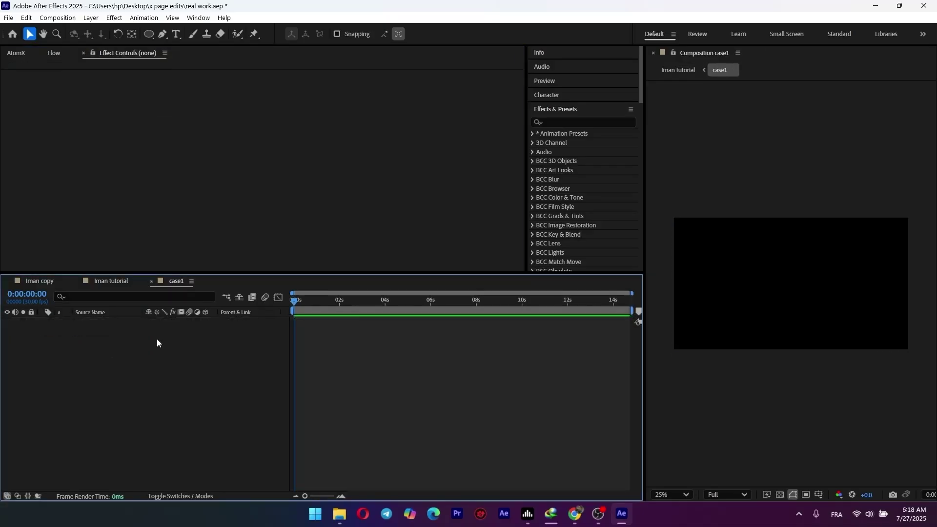
click(149, 34)
click(193, 53)
mouse_move(737, 261)
mouse_down()
mouse_move(831, 292)
mouse_move(818, 329)
mouse_up()
click(147, 372)
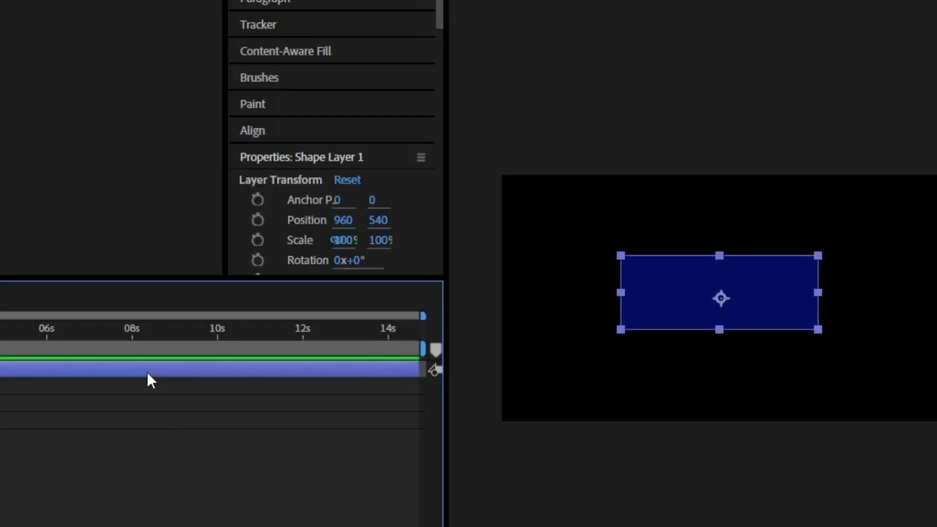
Centre the rectangle layer's anchor point on its shape and centre the layer in the composition.
key(v)
key(ctrl+Home)
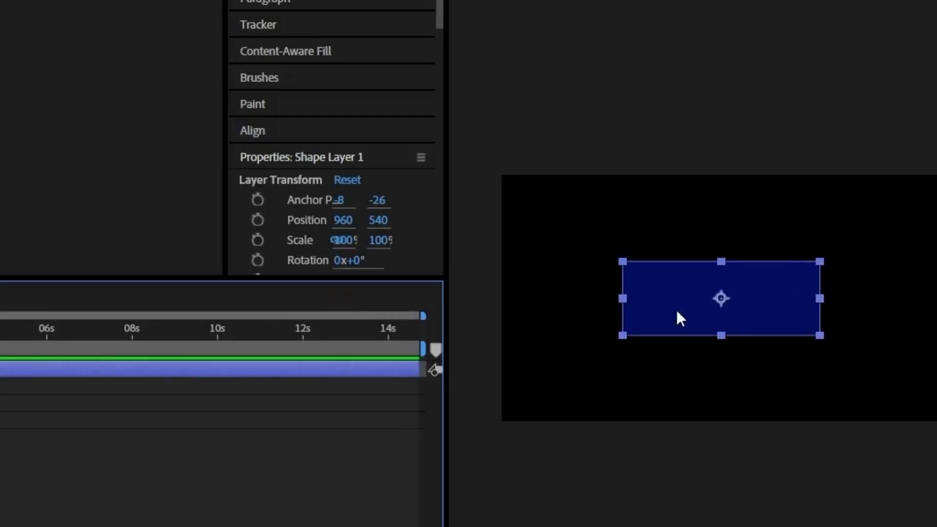
scroll(766, 327, up, 2)
scroll(781, 311, down, 1)
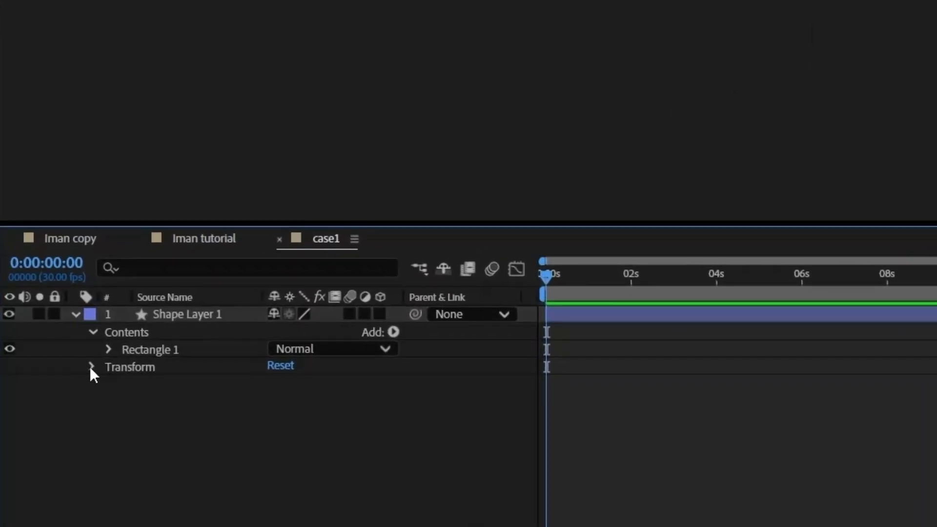
Round the rectangle's corners by setting its path Roundness to 56.
click(110, 348)
click(126, 366)
drag(278, 418, 375, 421)
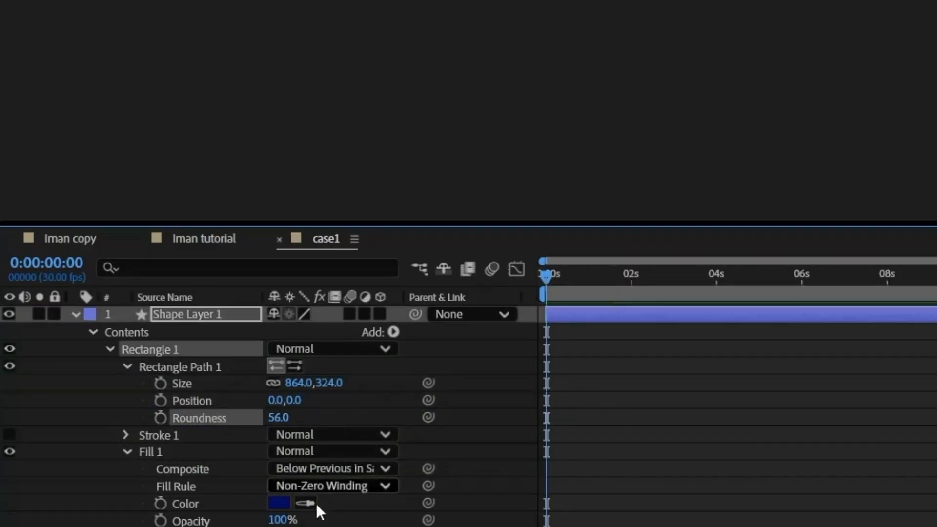
click(488, 426)
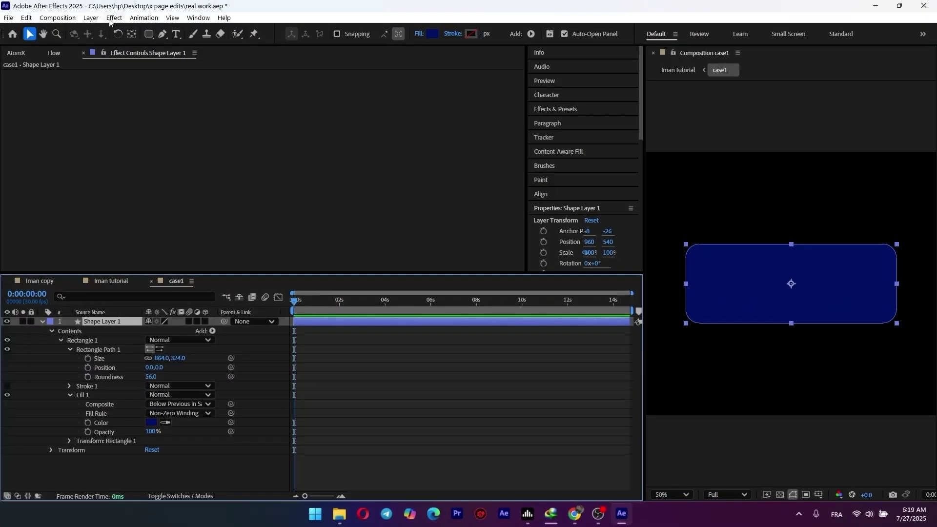
Add a Bevel and Emboss layer style to the rounded rectangle and inspect its edges up close.
click(91, 18)
mouse_move(146, 268)
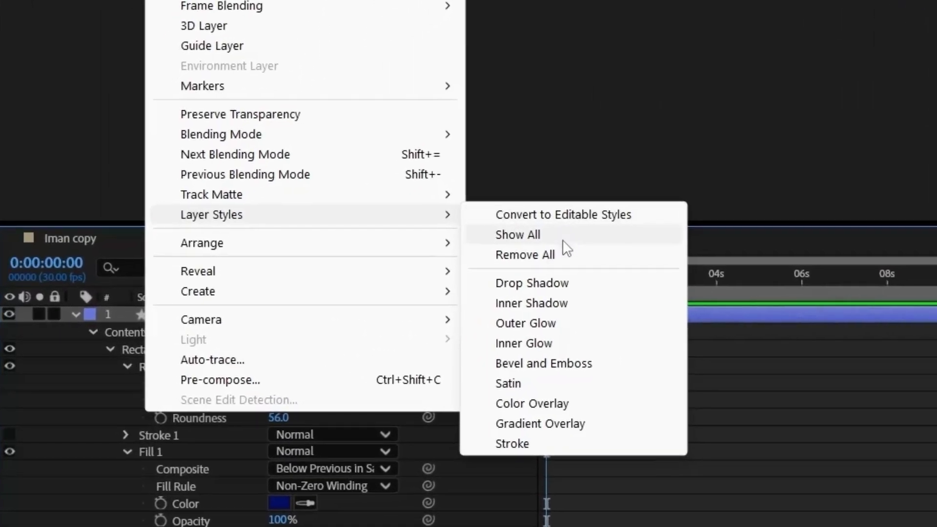
click(571, 364)
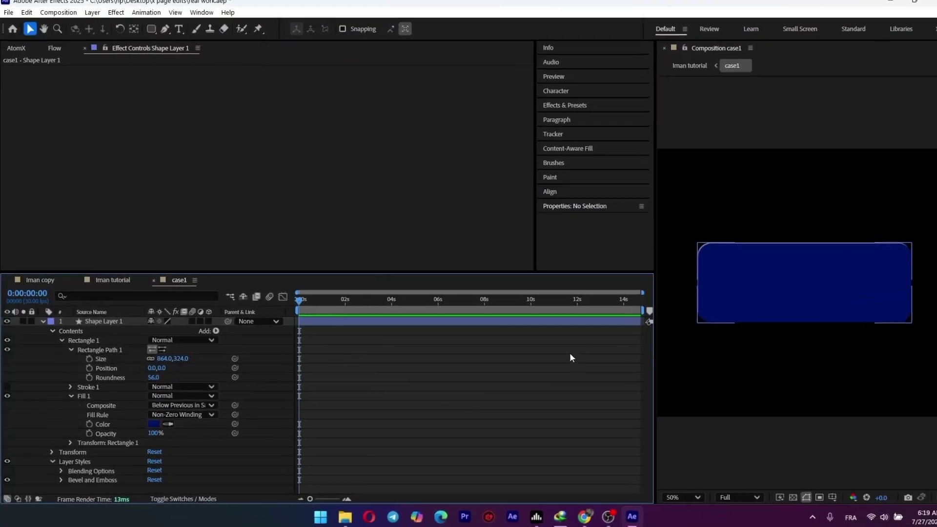
scroll(756, 244, up, 4)
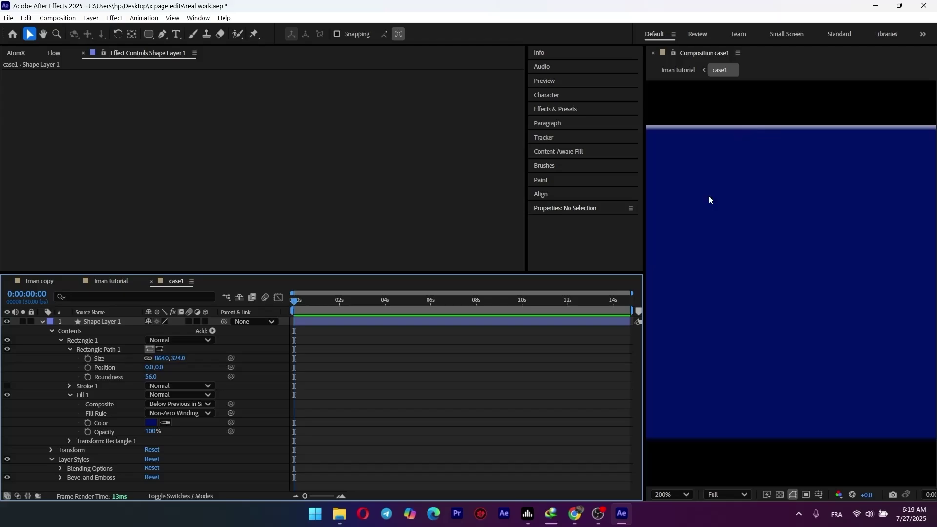
scroll(707, 200, down, 6)
scroll(811, 299, up, 2)
Apply the 4-Color Gradient effect to the rounded rectangle layer in case1.
click(112, 282)
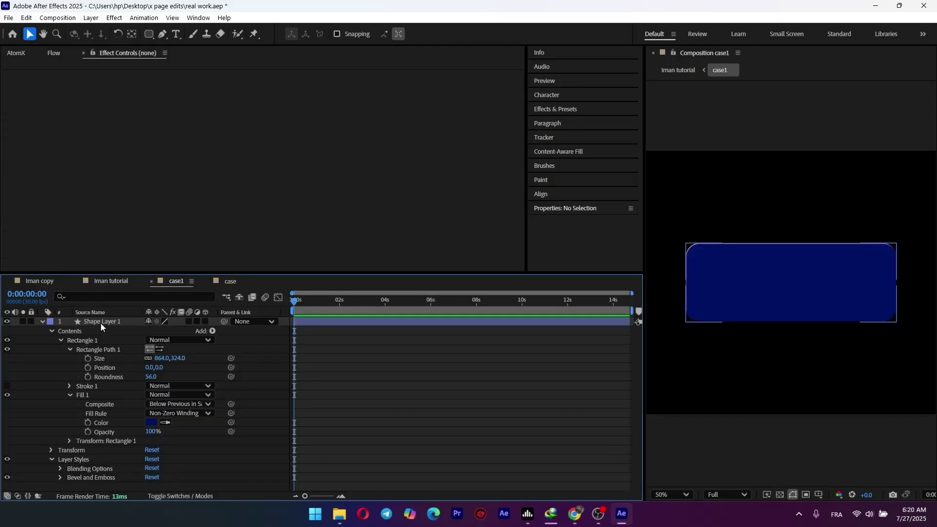
click(101, 322)
key(ctrl+space)
text(4)
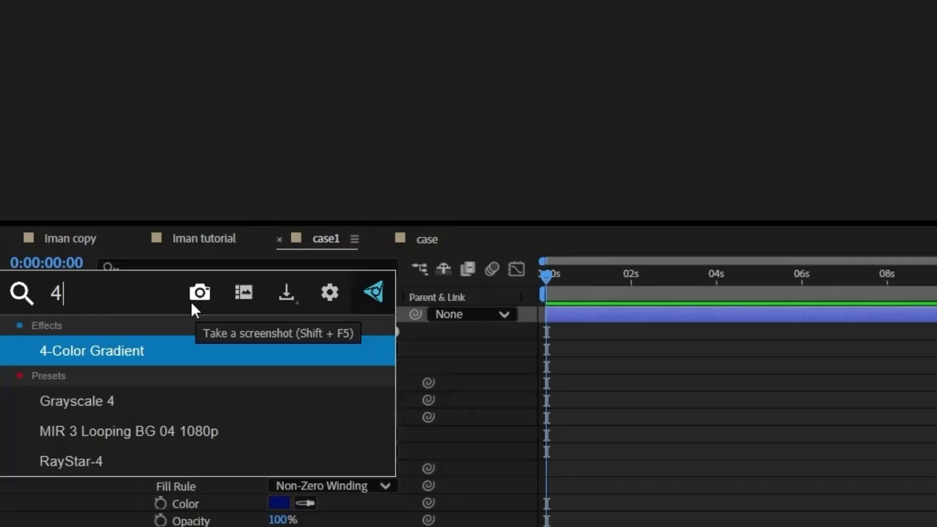
key(Return)
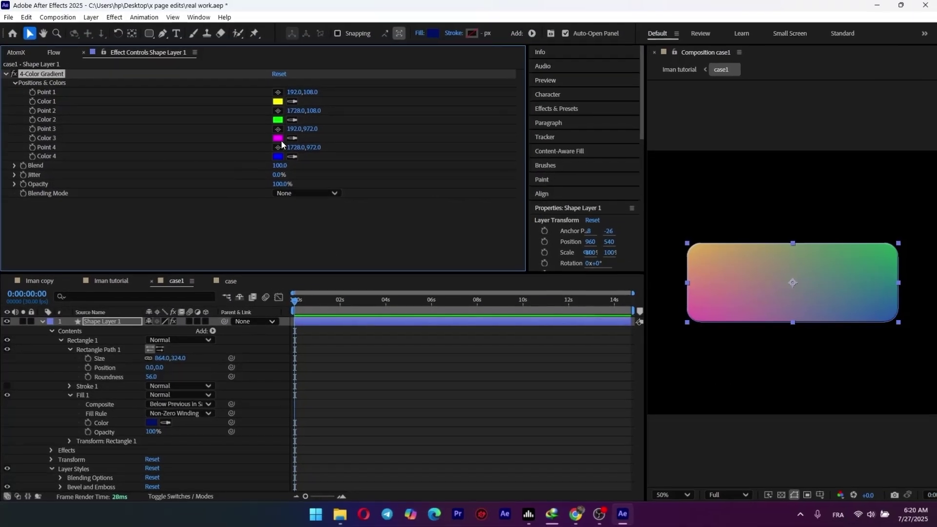
Set the gradient's Color 1 to dark blue 09003F and Color 2 to black 000000.
click(278, 101)
drag(497, 303, 499, 234)
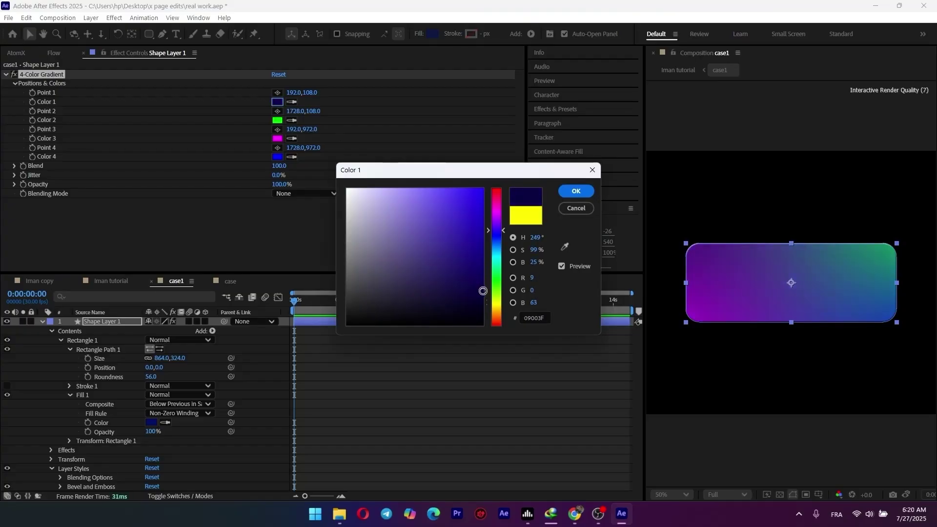
click(576, 191)
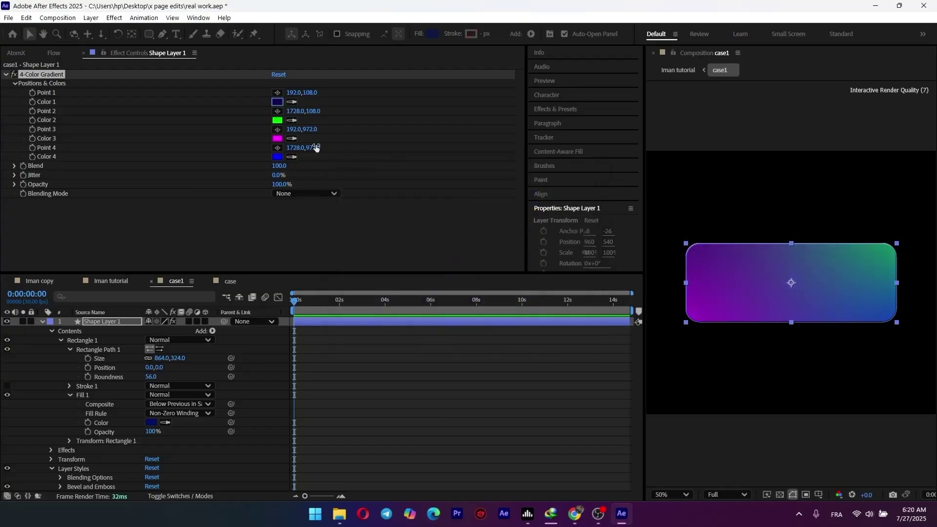
click(278, 120)
drag(477, 293, 481, 326)
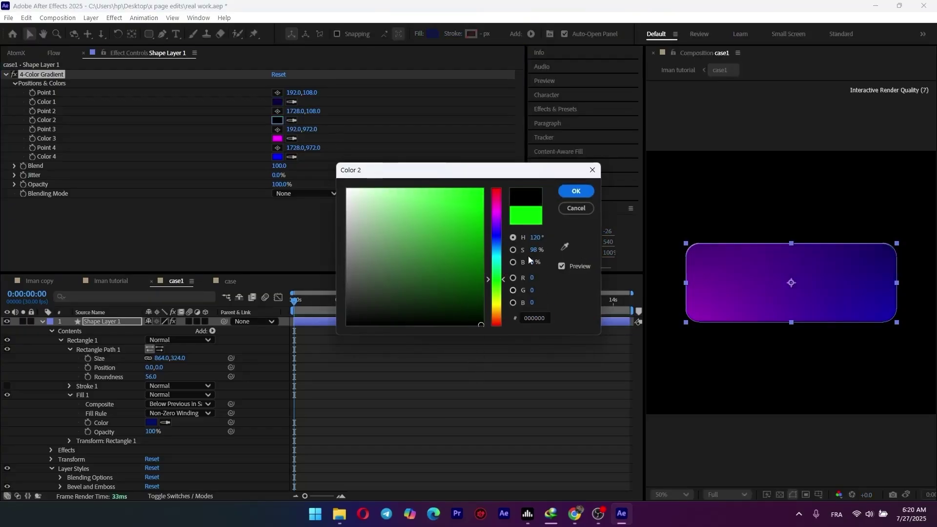
click(576, 191)
Set the gradient's Color 3 to blue 01146D and Color 4 to muted violet 27215D.
click(278, 138)
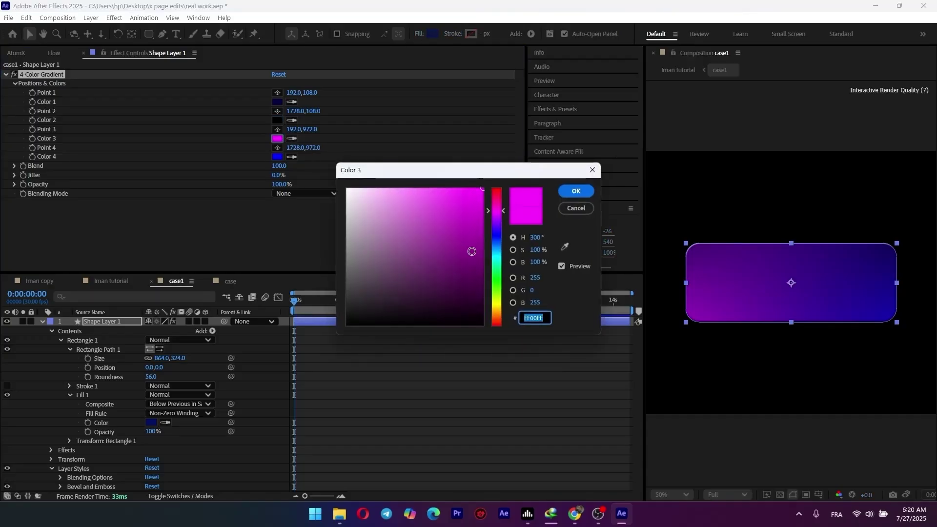
drag(504, 265, 498, 237)
click(481, 266)
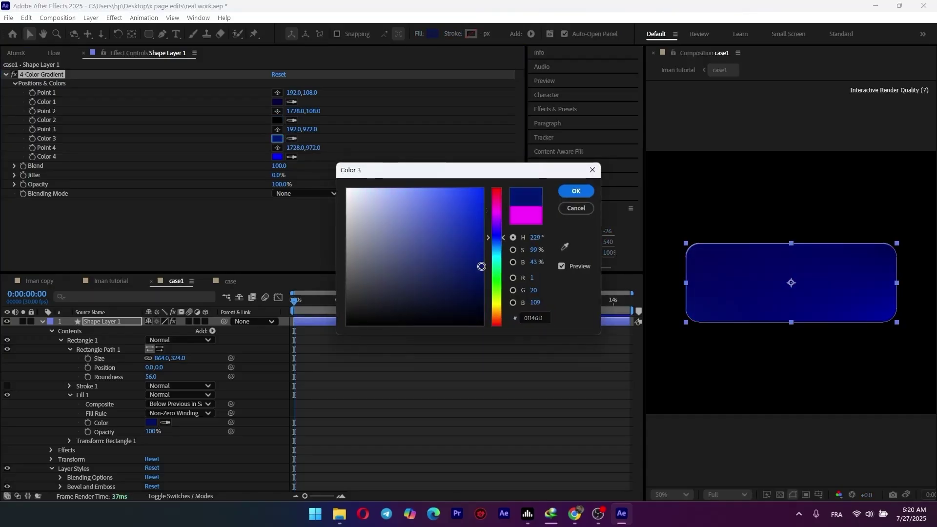
click(576, 191)
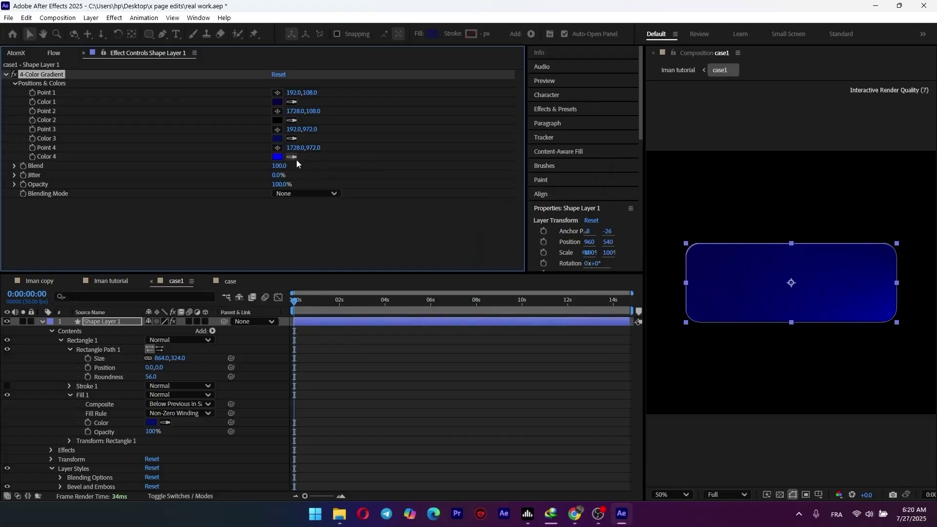
click(277, 157)
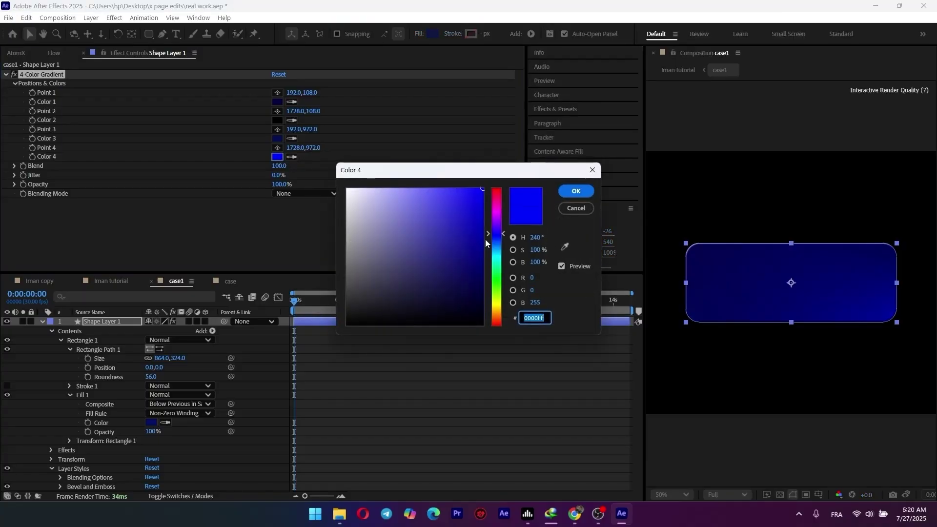
drag(485, 239, 448, 267)
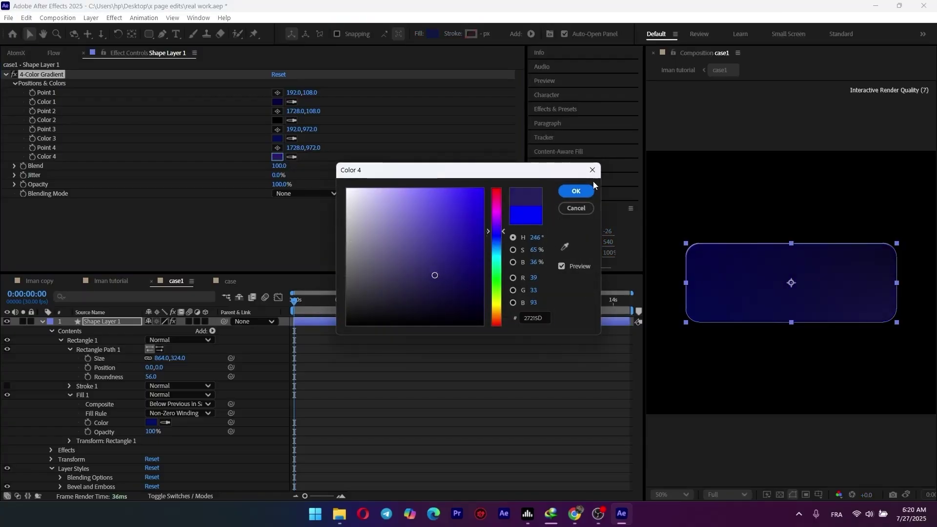
click(577, 191)
Move the gradient points around the rectangle to about 1174,860, 972,404, 532,730 and 1414,444 for Points 1 to 4.
scroll(786, 250, down, 4)
scroll(795, 261, up, 1)
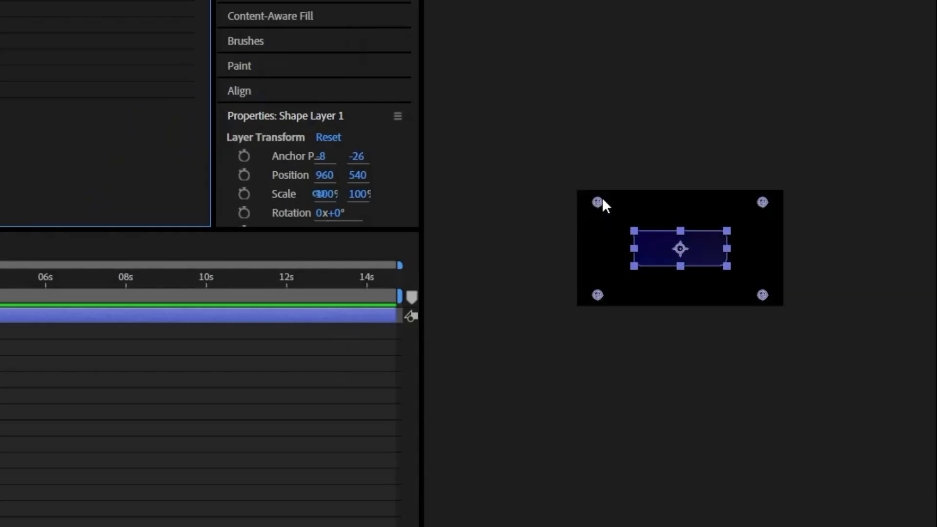
drag(598, 202, 649, 239)
scroll(598, 280, up, 4)
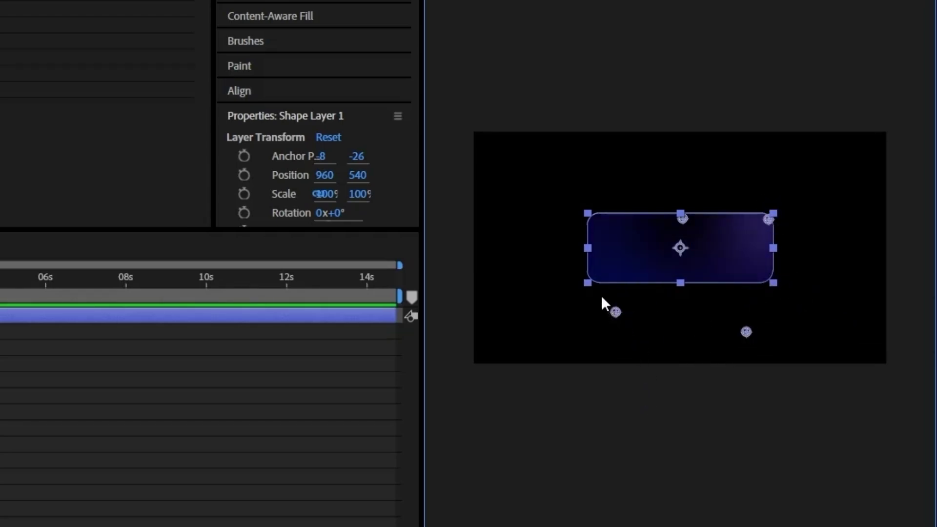
key(period)
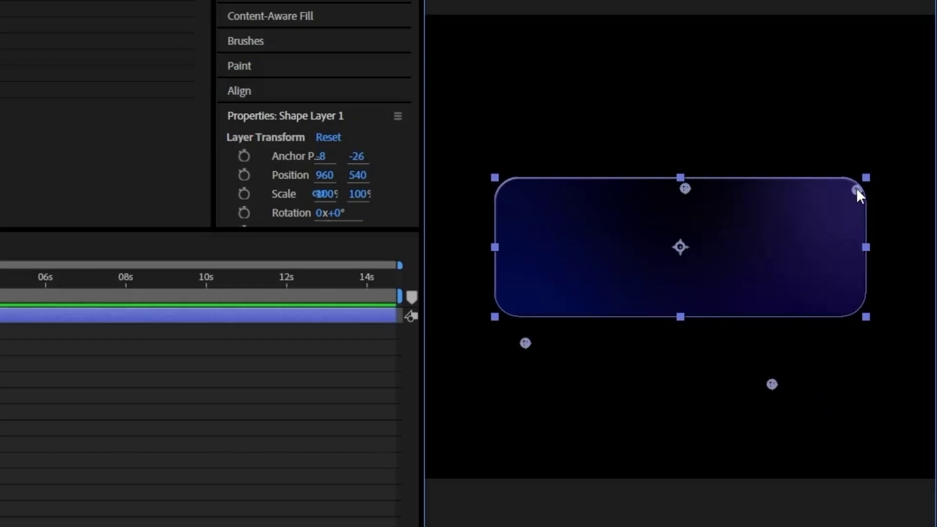
drag(857, 191, 873, 205)
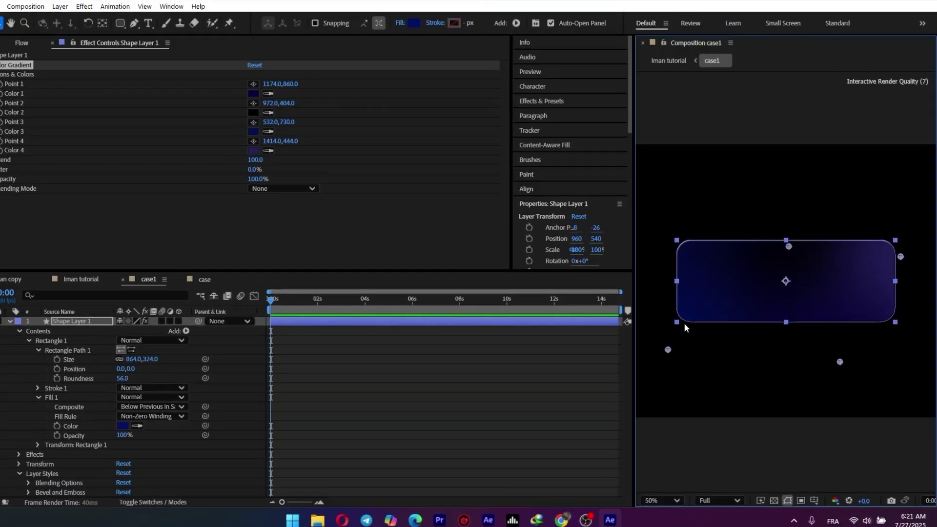
Add a new text layer reading "Total Spent" to case1.
right_click(259, 369)
mouse_move(281, 375)
click(465, 387)
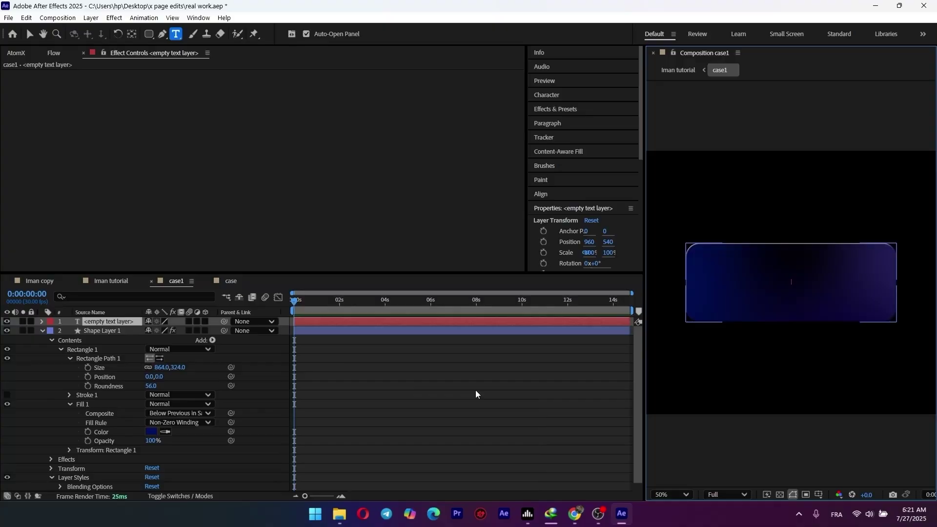
text(Total Spent)
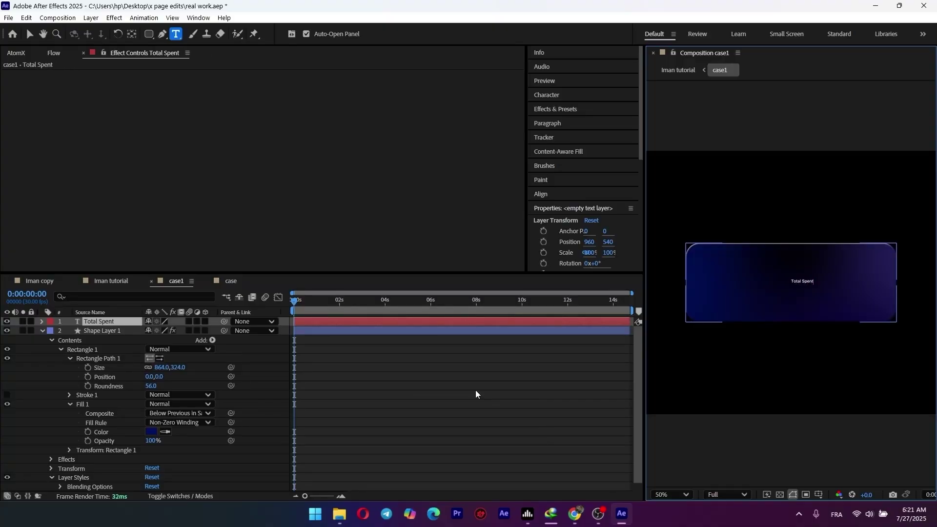
click(295, 369)
Add a second text layer containing only the "$" sign.
right_click(281, 340)
mouse_move(402, 348)
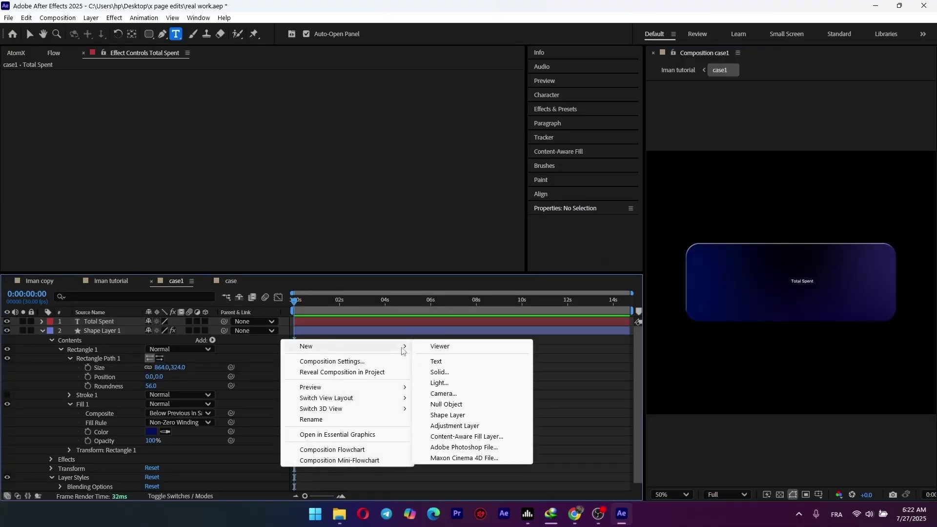
click(467, 364)
click(468, 366)
right_click(284, 352)
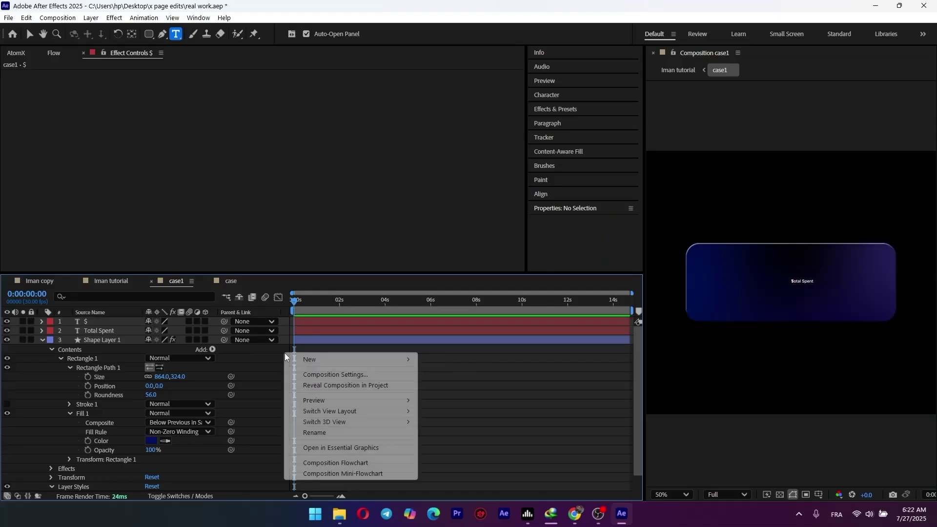
click(477, 364)
Add a third text layer reading "Million" and collapse the expanded layer properties in the timeline.
right_click(291, 348)
mouse_move(347, 353)
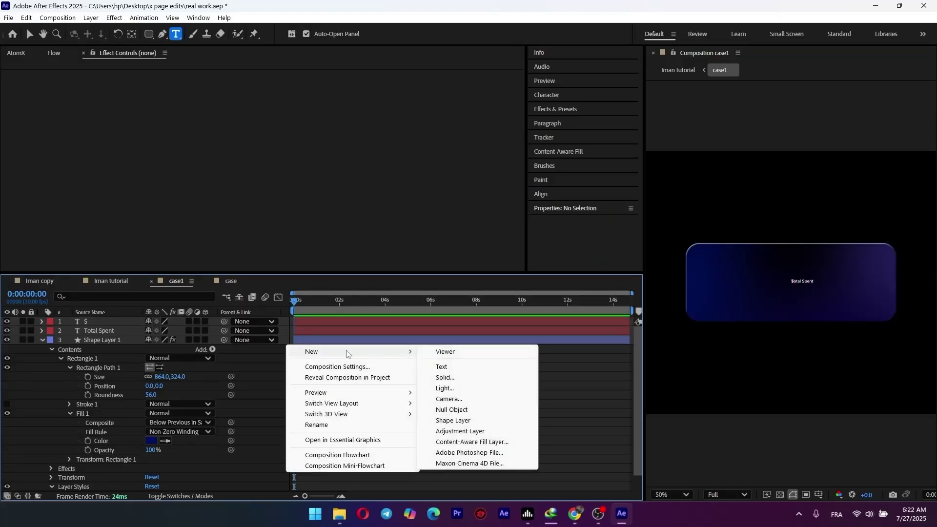
click(468, 368)
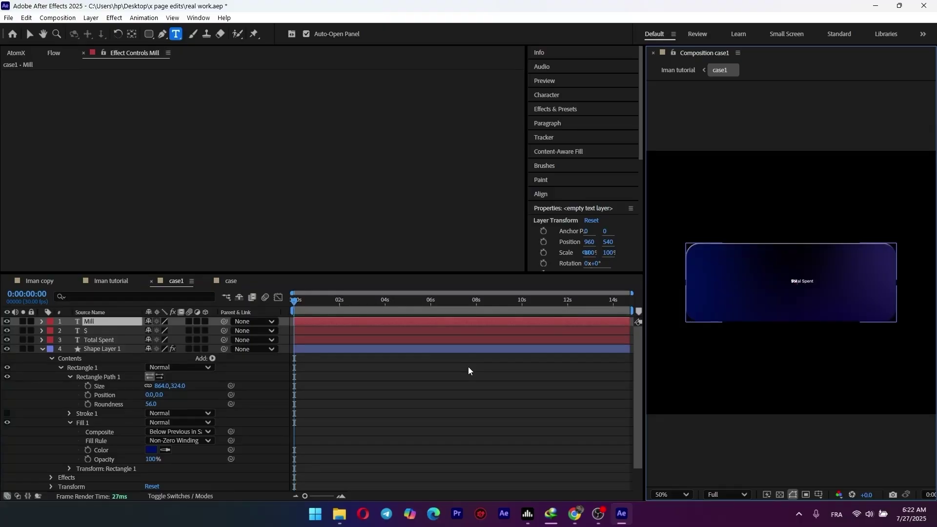
text(Million)
click(414, 379)
key(u)
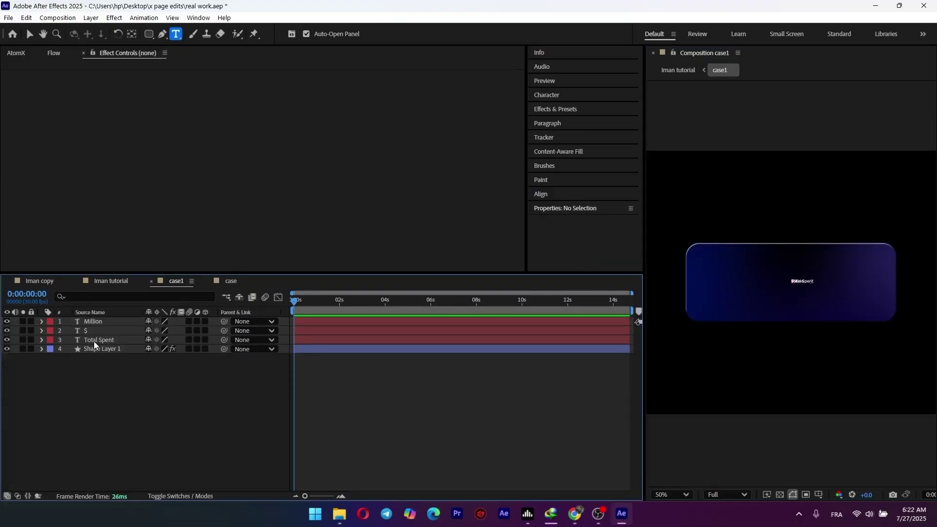
Select all of the "Total Spent" text and set its font to Minion Pro.
click(94, 340)
scroll(820, 276, up, 4)
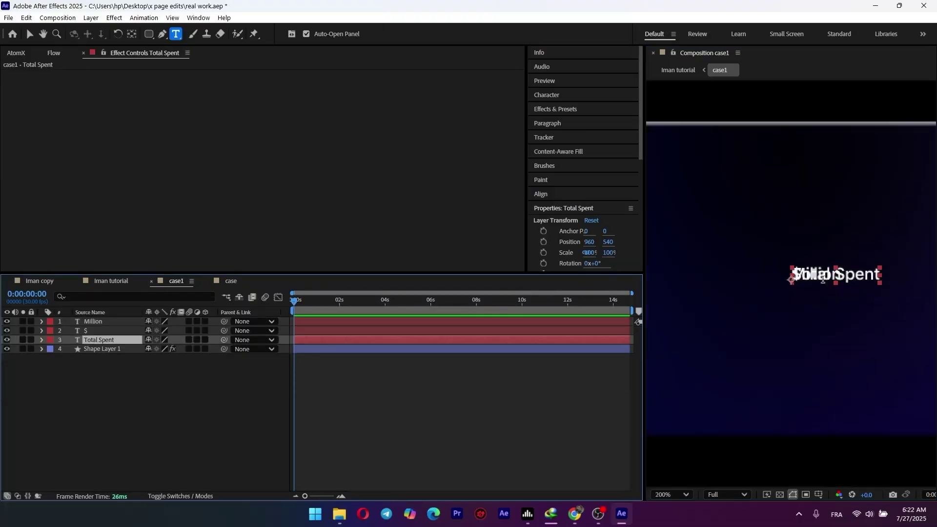
double_click(823, 276)
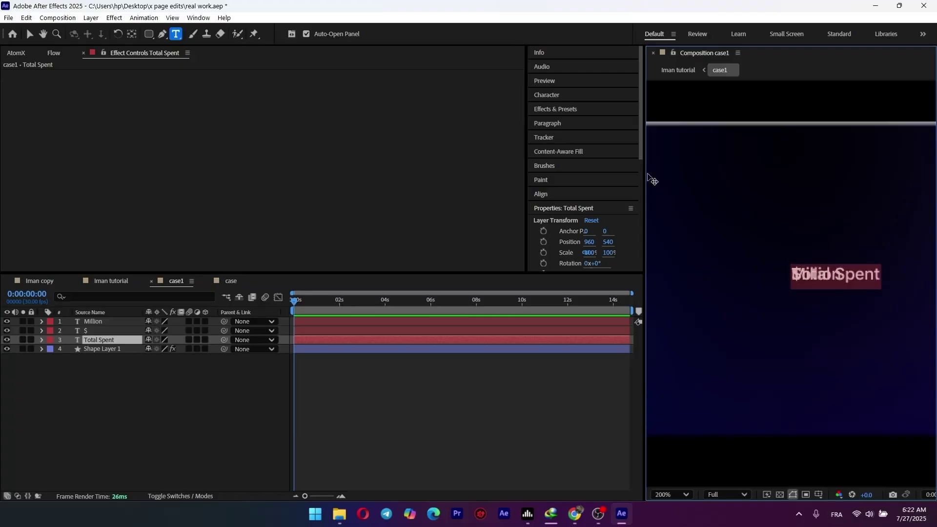
click(554, 96)
click(556, 111)
text(ml)
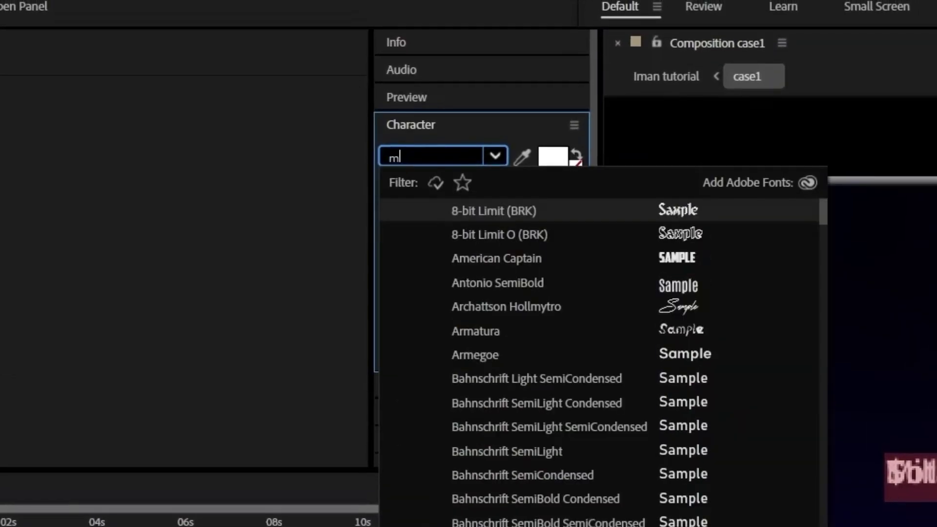
text(nion p)
key(Return)
Set the "Total Spent" text to a 56 px font size with 57 px leading.
click(423, 207)
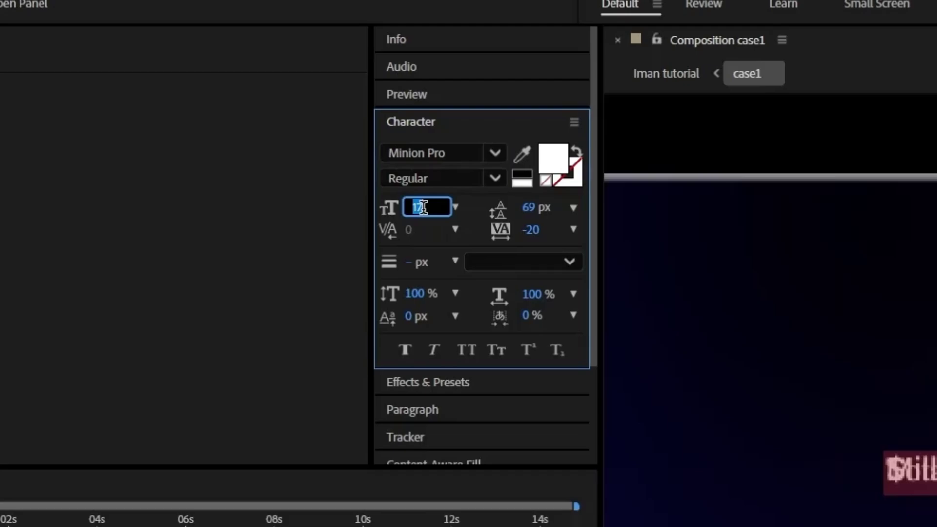
text(56)
key(Return)
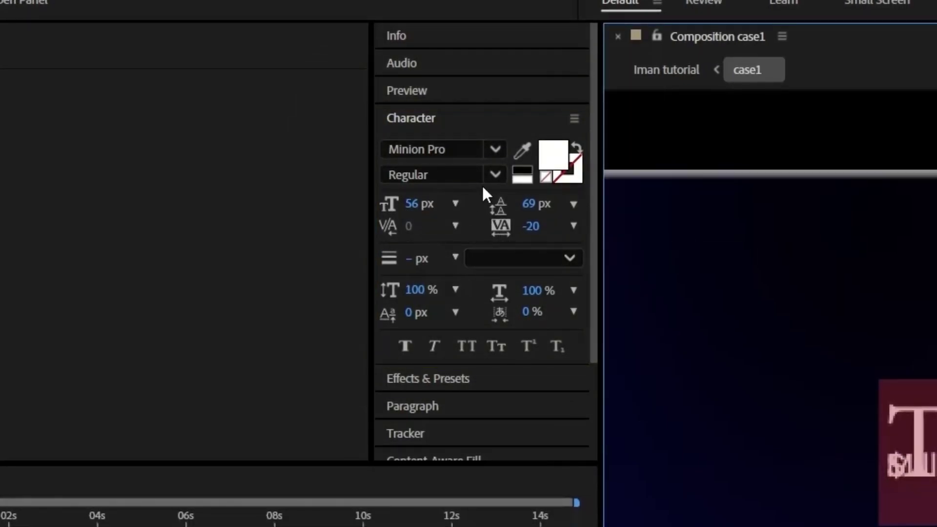
click(536, 205)
text(57)
key(Return)
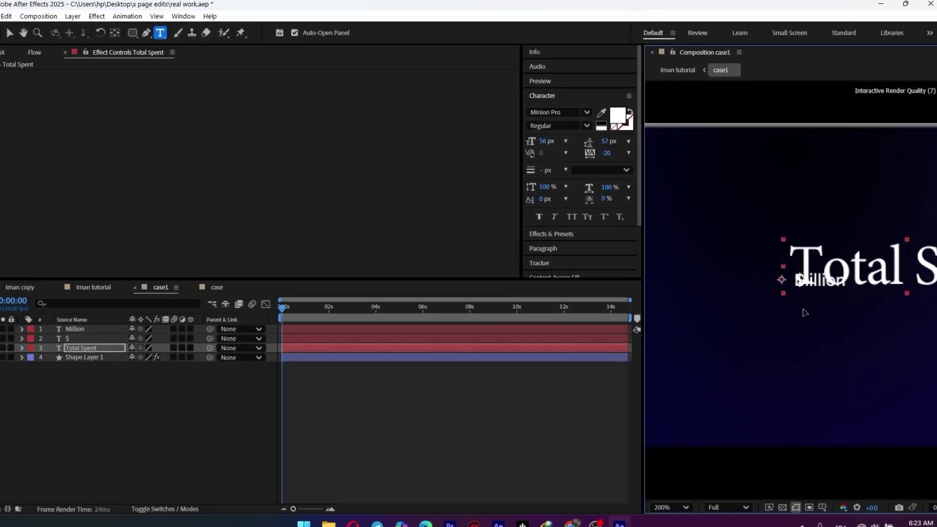
Place "Total Spent" in the card's upper-left area and apply faux bold and faux italic to it.
scroll(804, 312, down, 4)
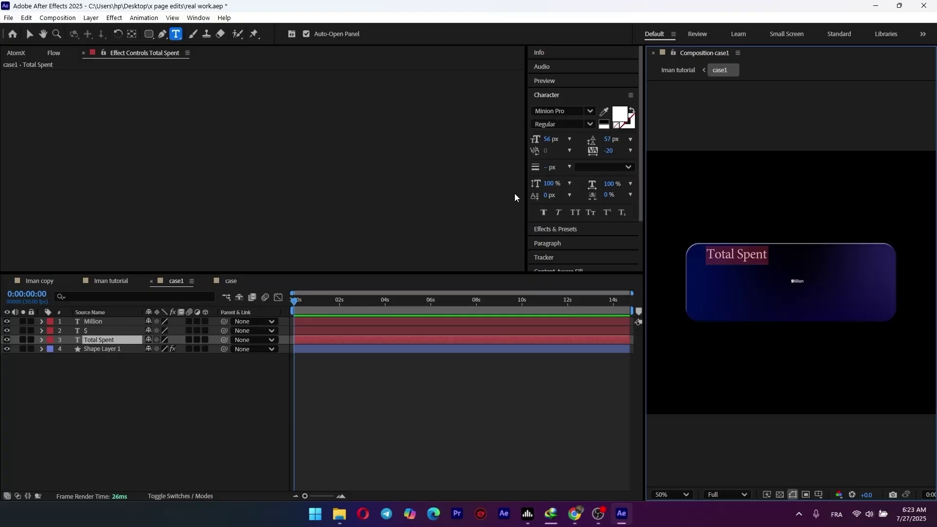
click(544, 213)
click(557, 213)
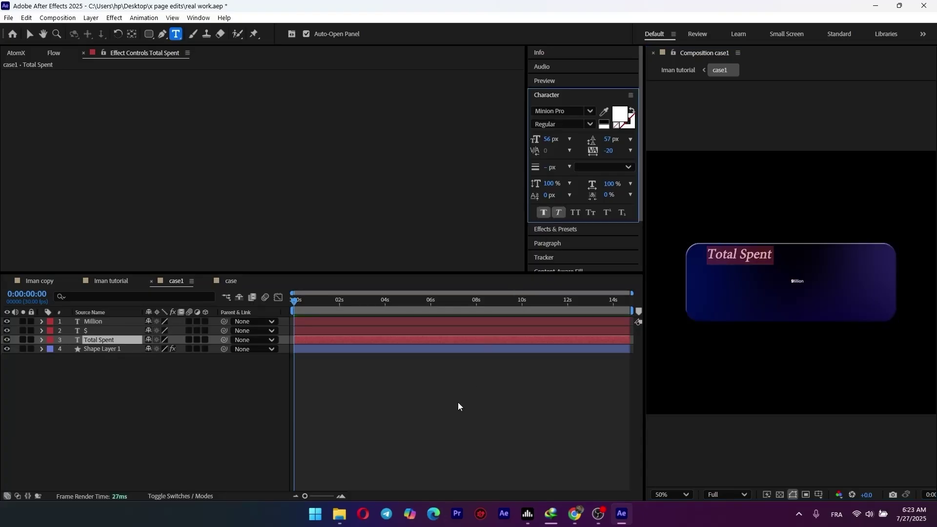
scroll(781, 288, up, 2)
click(513, 389)
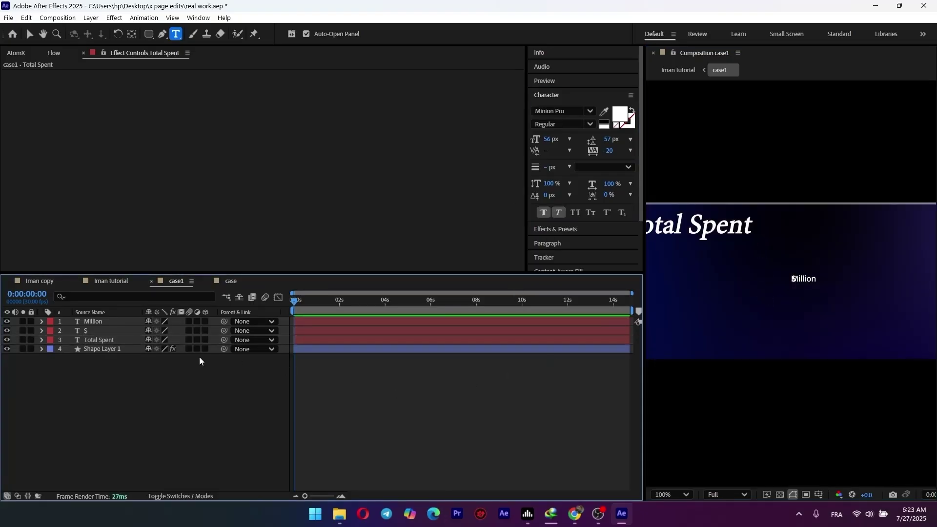
Apply the Gradient Ramp effect to the "Total Spent" layer.
click(100, 340)
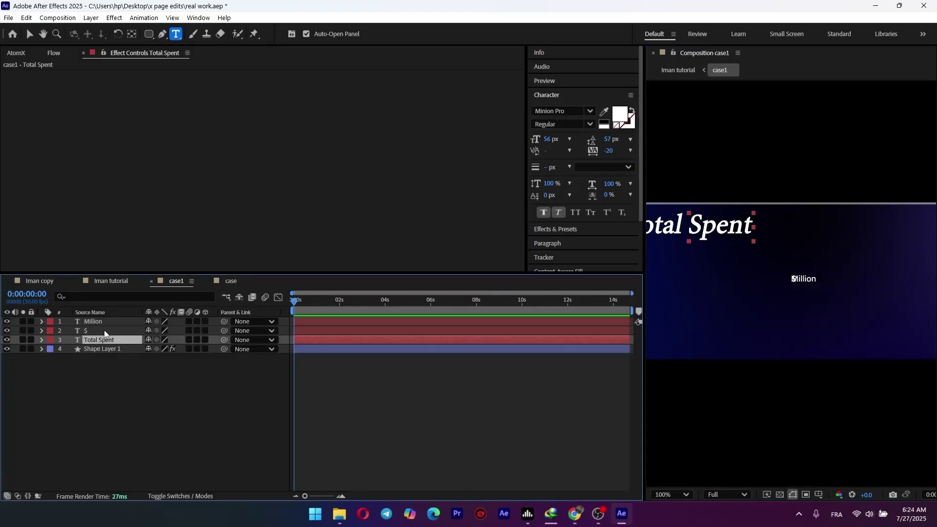
key(ctrl+space)
text(gradient ram)
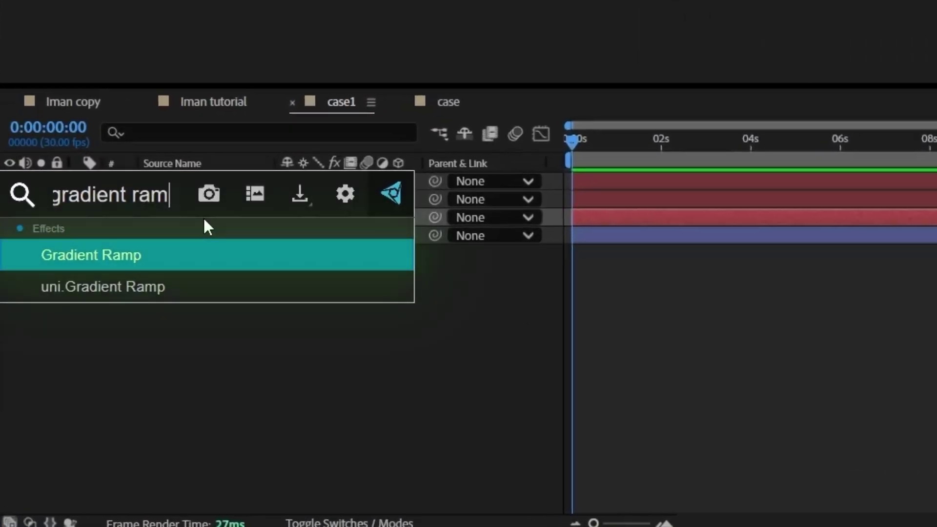
click(179, 263)
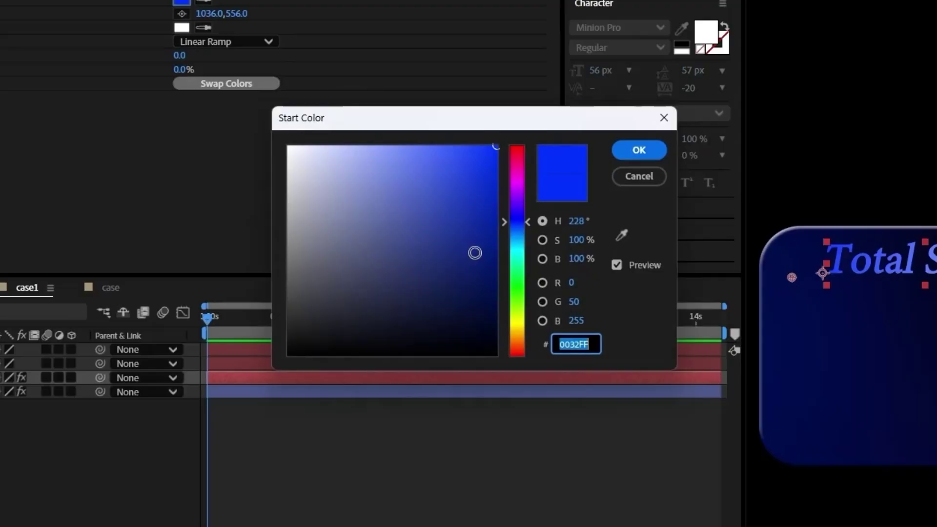
Change the ramp's start color to a dark indigo and move the end of the ramp to about 1066, 520.
mouse_move(511, 220)
mouse_down()
mouse_move(511, 246)
mouse_move(482, 270)
mouse_up()
click(510, 218)
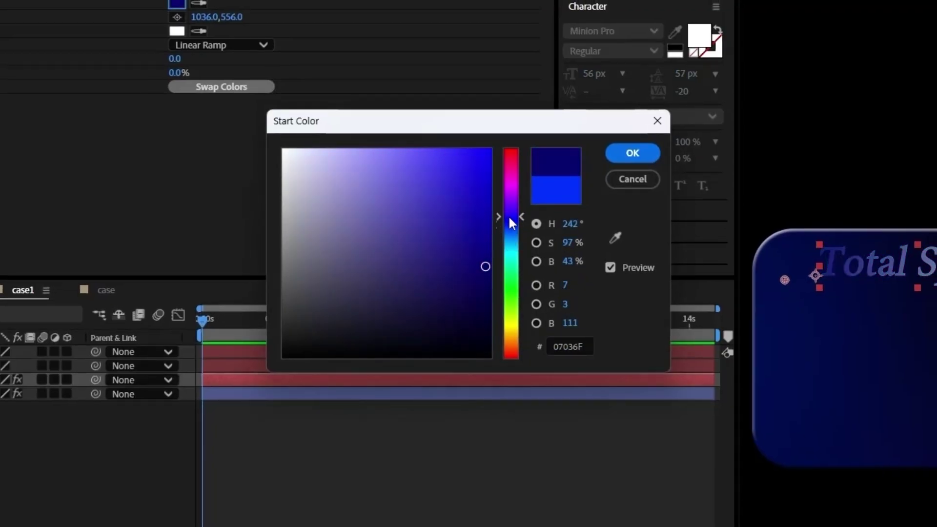
mouse_move(440, 241)
mouse_down()
mouse_move(457, 242)
mouse_move(419, 222)
mouse_move(435, 249)
mouse_up()
click(632, 153)
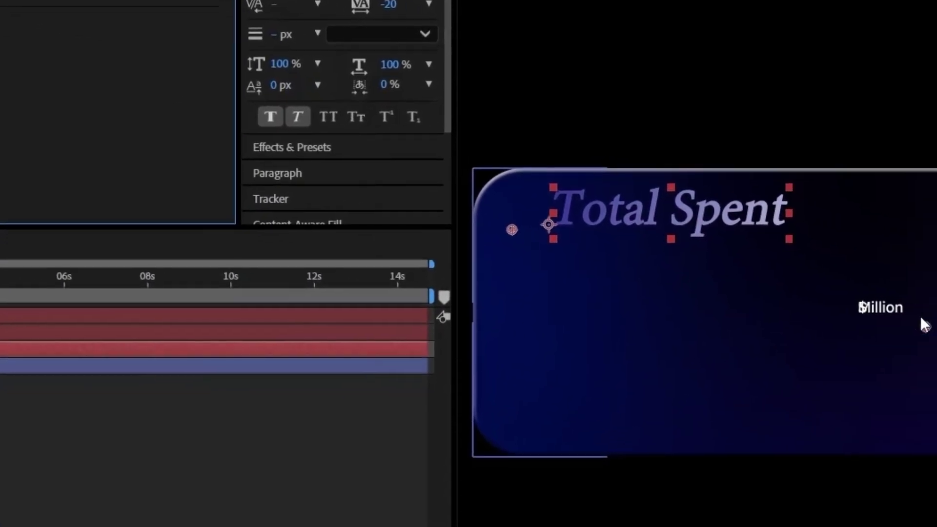
mouse_move(918, 316)
mouse_down()
mouse_move(713, 256)
mouse_move(743, 410)
mouse_move(829, 160)
mouse_move(914, 271)
mouse_up()
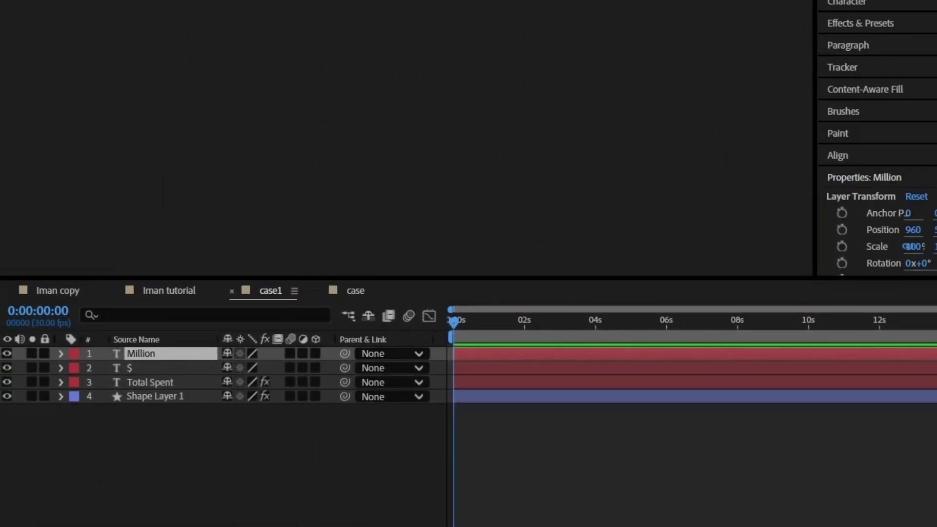
Move the "Million" text to about 777, 555 and set its font to Toledo-Serial-ExtraBold.
drag(936, 347, 864, 360)
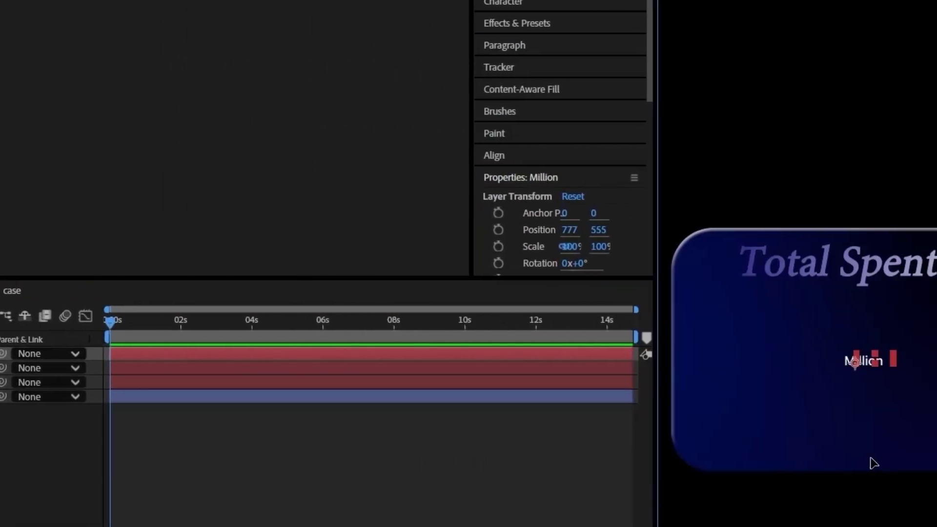
key(ctrl+6)
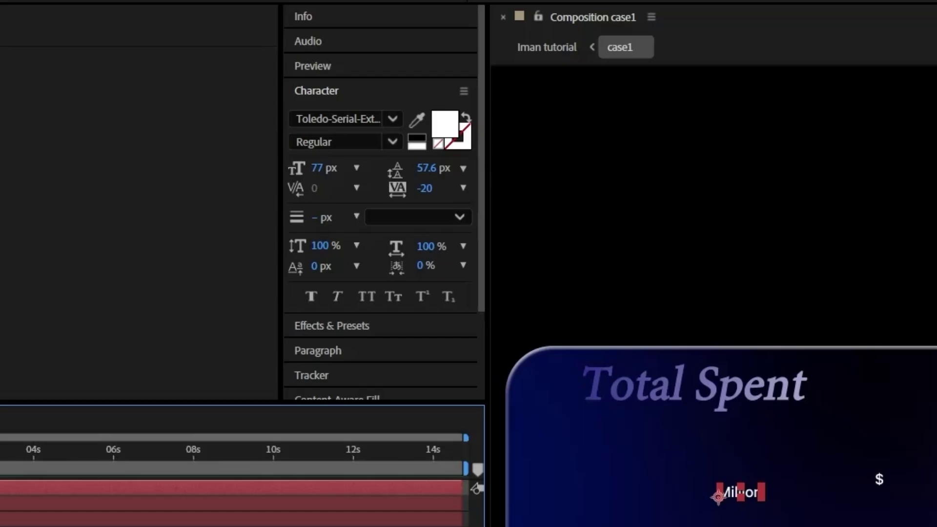
double_click(739, 492)
click(338, 117)
key(ctrl+v)
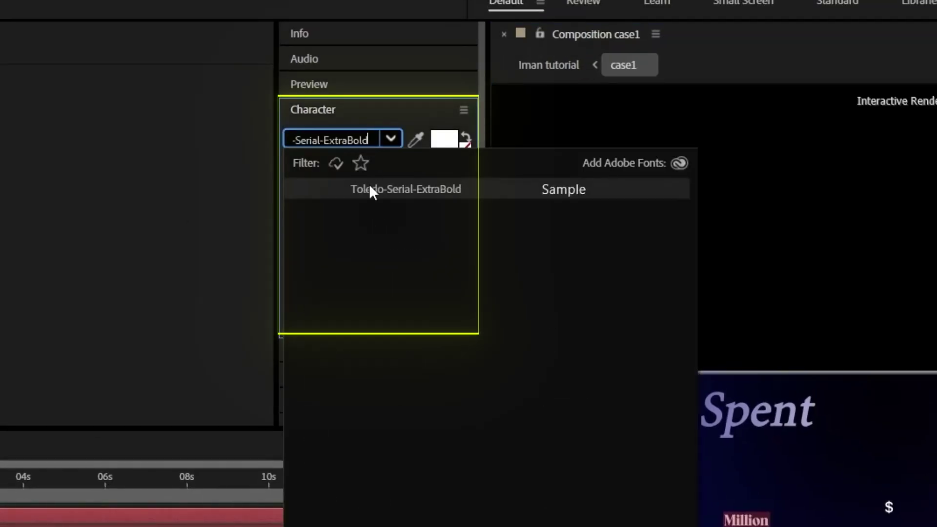
click(372, 166)
Set the "Million" text's font size to 77 px and shift it left beneath "Total Spent".
click(322, 168)
text(70)
key(Return)
drag(822, 494, 754, 493)
Insert "$ 5" in front of "Million" and delete the separate "$" text layer.
double_click(731, 525)
key(Left)
text($ 5)
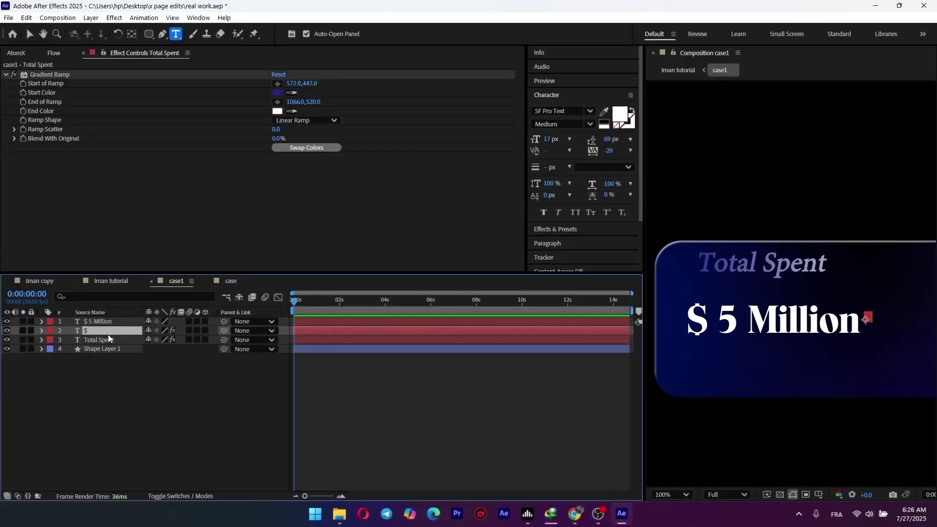
key(Delete)
Move the "$ 5 Million" text to about 620, 562 and remove the space after the dollar sign.
click(112, 322)
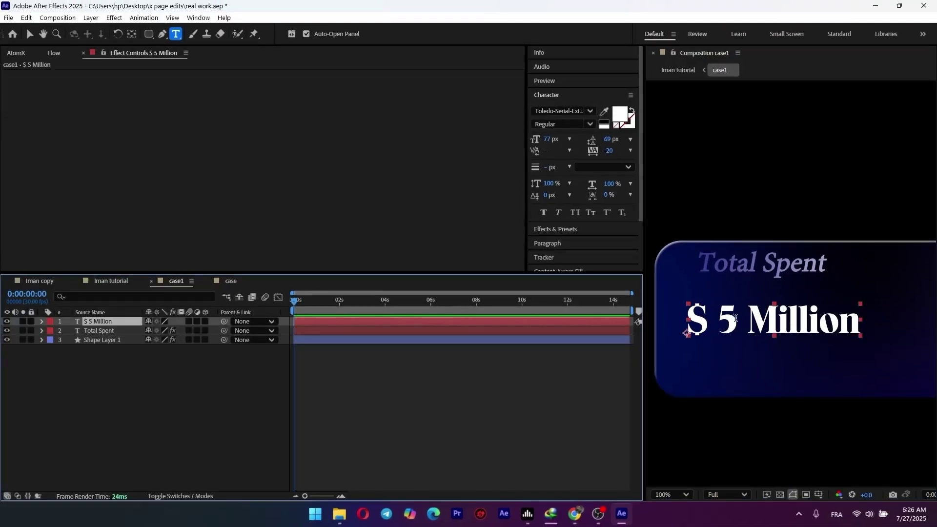
key(v)
drag(764, 325, 773, 324)
drag(801, 346, 784, 327)
double_click(773, 303)
click(707, 298)
key(BackSpace)
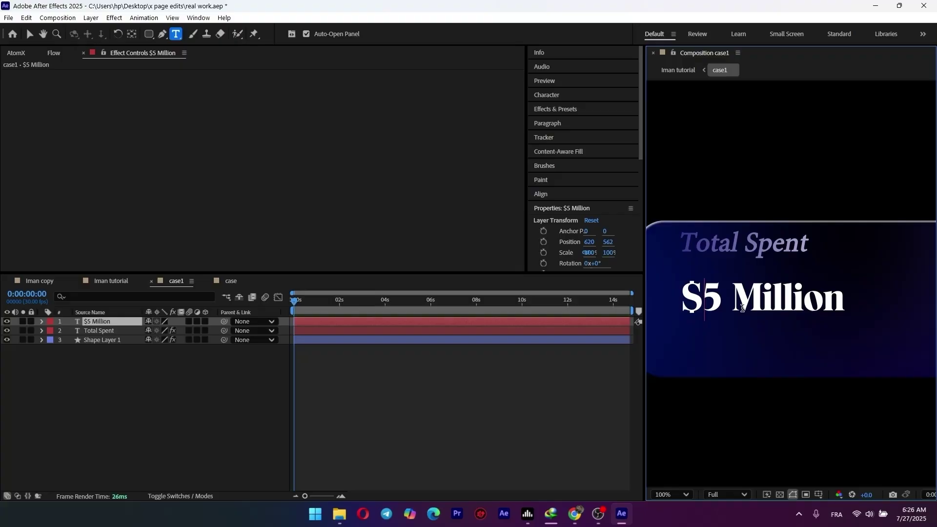
Duplicate the "$5 Million" layer twice and reduce the topmost copy to only "$".
key(Escape)
key(ctrl+d)
key(ctrl+d)
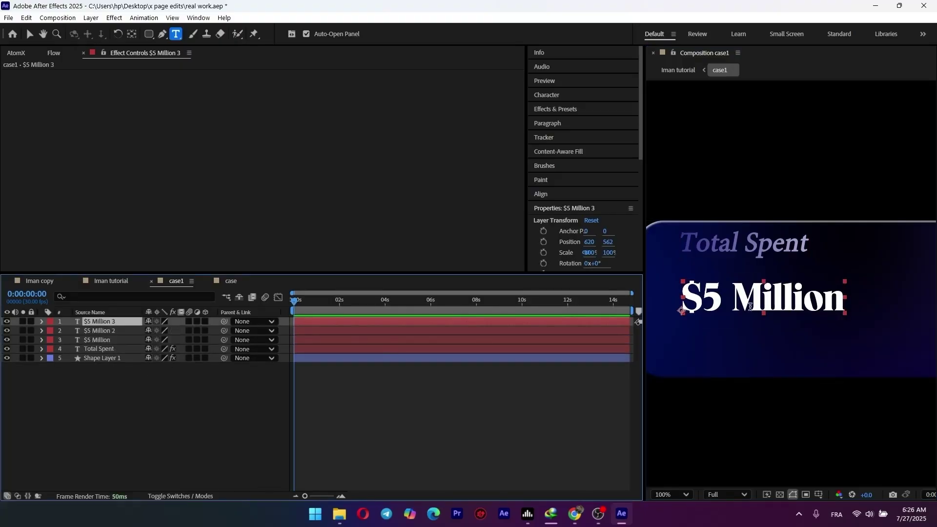
click(723, 300)
key(BackSpace)
click(107, 331)
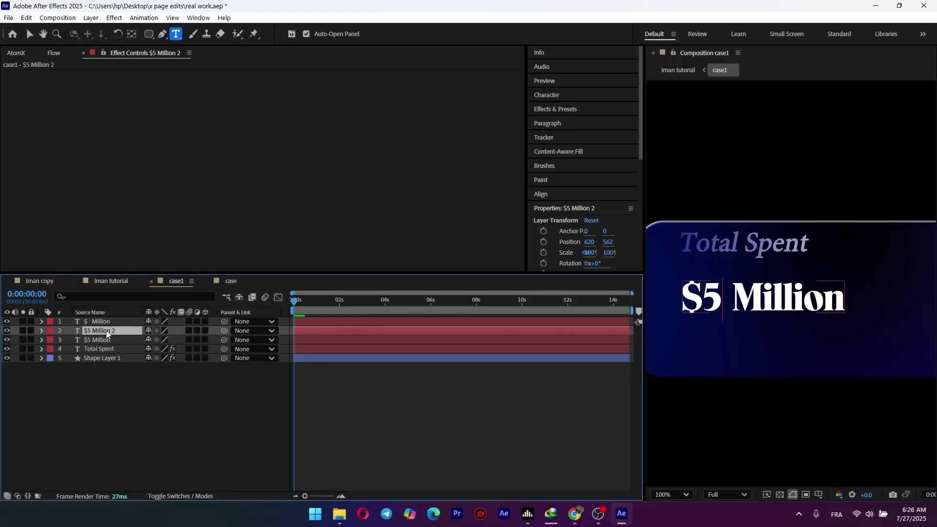
click(116, 323)
click(814, 303)
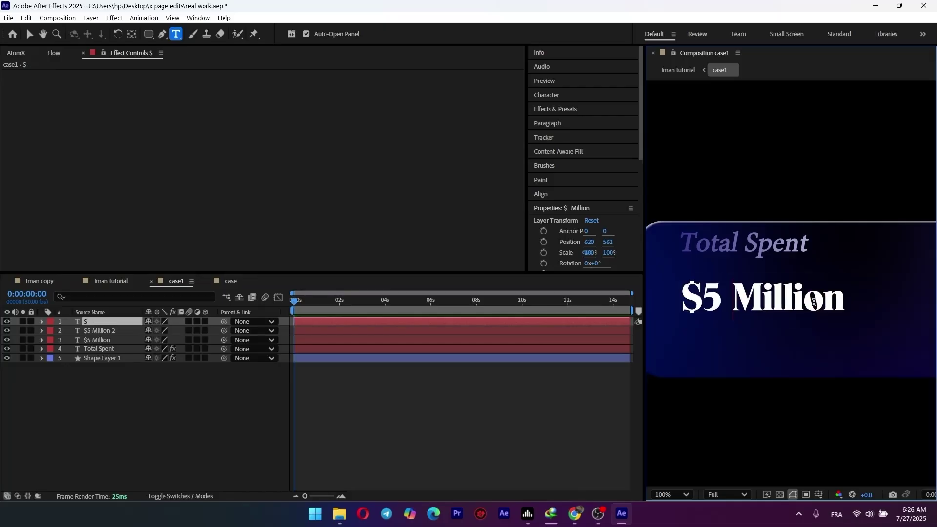
Reduce the second "$5 Million" copy to only "5", aligned with the digit in the original text.
click(97, 331)
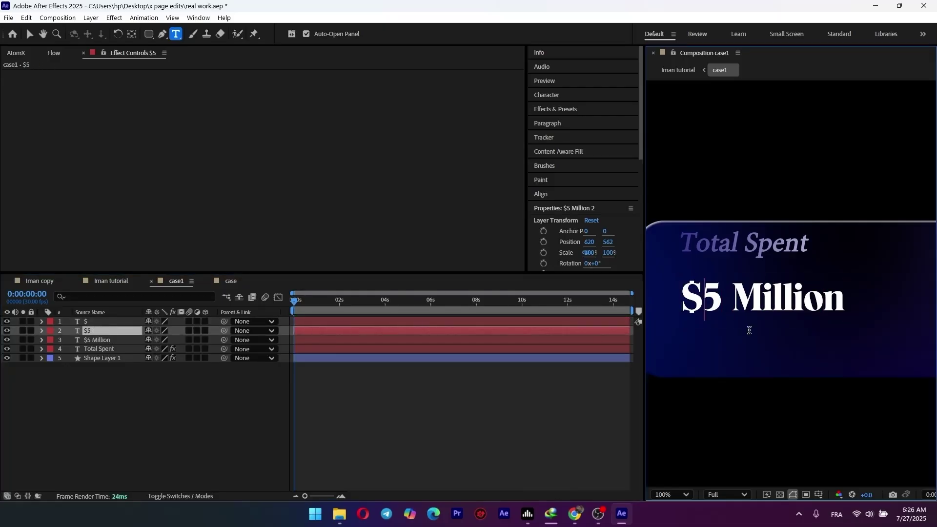
key(Return)
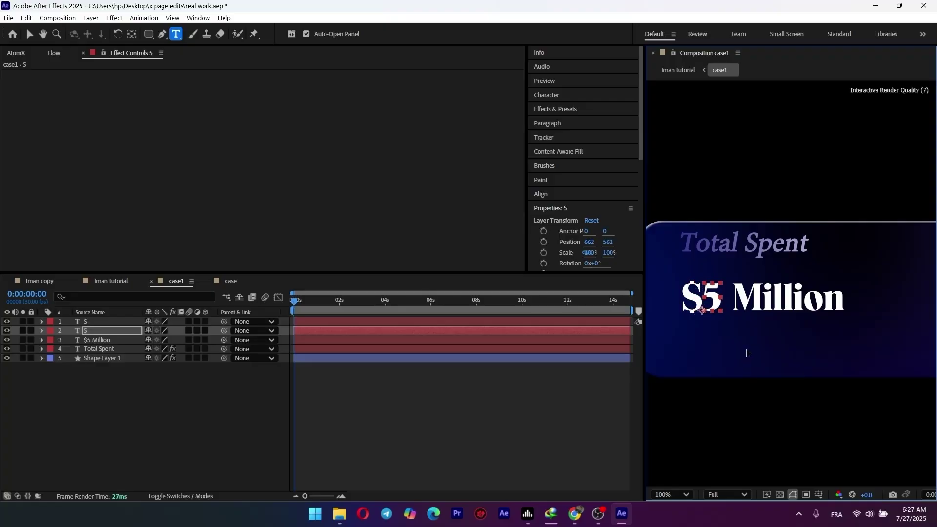
click(533, 410)
Remove "$5" from the original text layer, leaving only "Million".
click(105, 342)
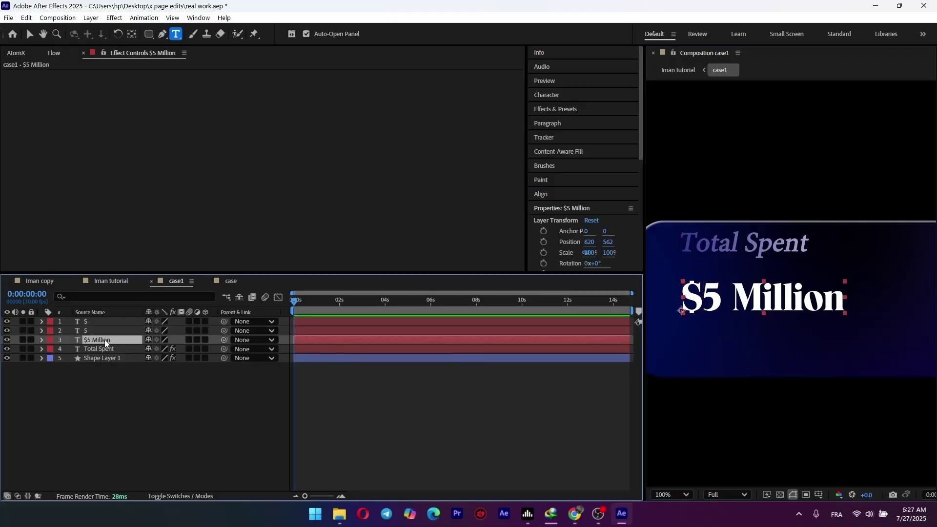
drag(725, 296, 687, 306)
key(BackSpace)
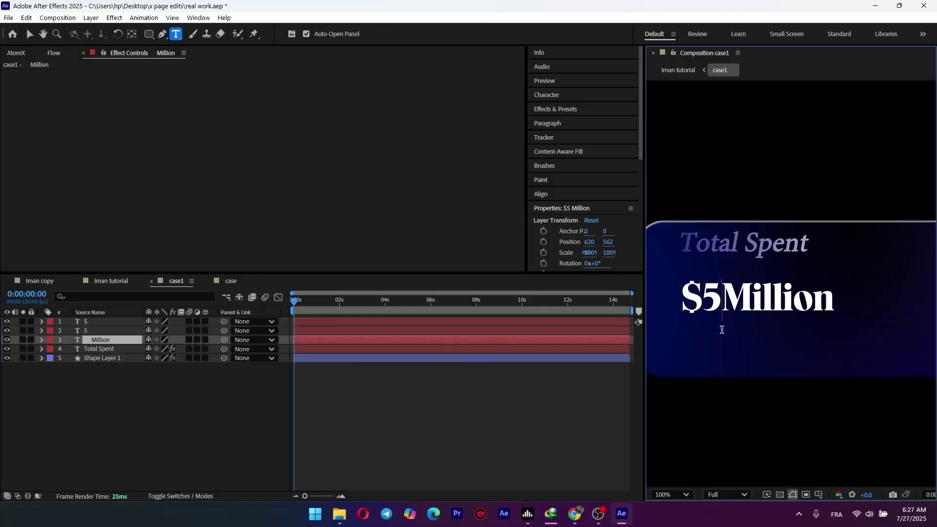
Adjust the gap between "5" and "Million" on the card and save the project.
key(Left)
key(Left)
key(Left)
key(Left)
key(Left)
key(Left)
key(Left)
key(F2)
scroll(762, 316, down, 2)
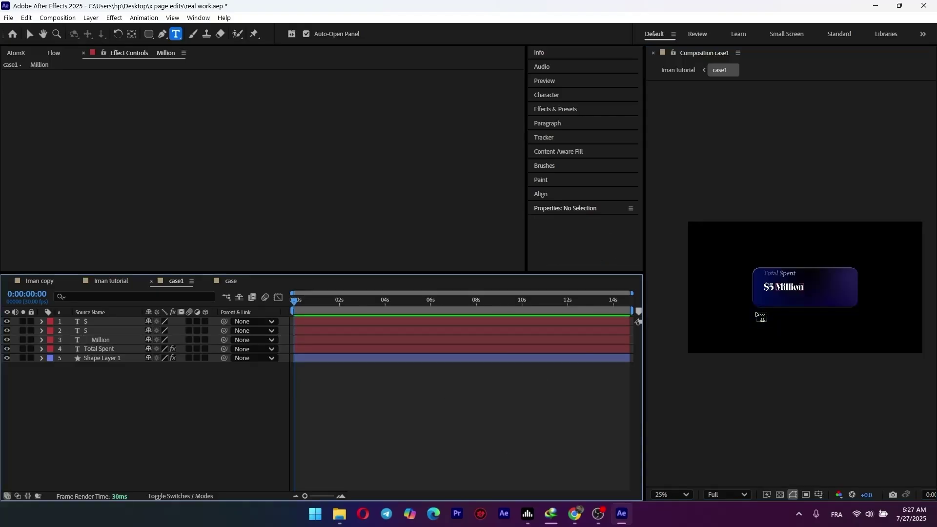
scroll(761, 316, up, 2)
triple_click(776, 323)
double_click(774, 307)
drag(780, 364, 778, 365)
click(145, 420)
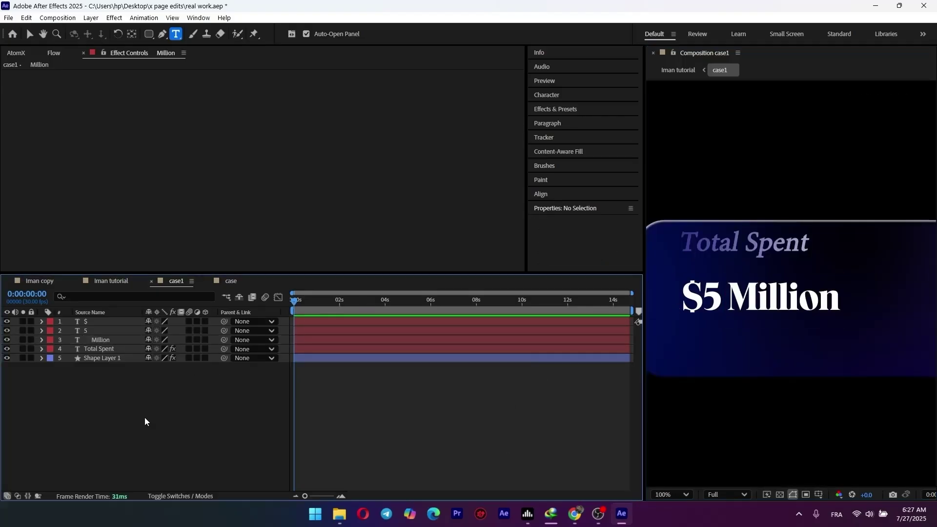
key(ctrl+s)
Pre-compose the "5" text layer into a new composition named "numbers", moving all attributes into it.
click(107, 341)
key(F2)
right_click(107, 330)
click(146, 265)
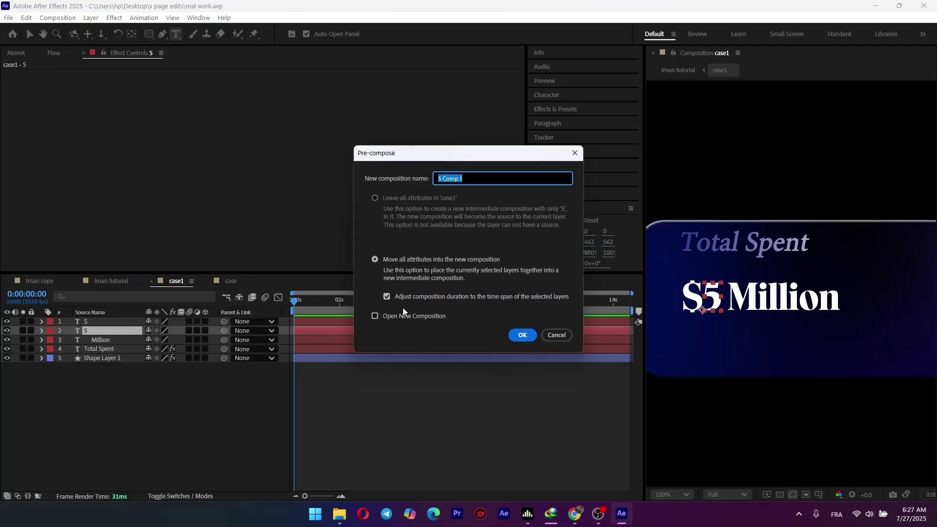
text(number)
click(405, 316)
text(s)
click(522, 335)
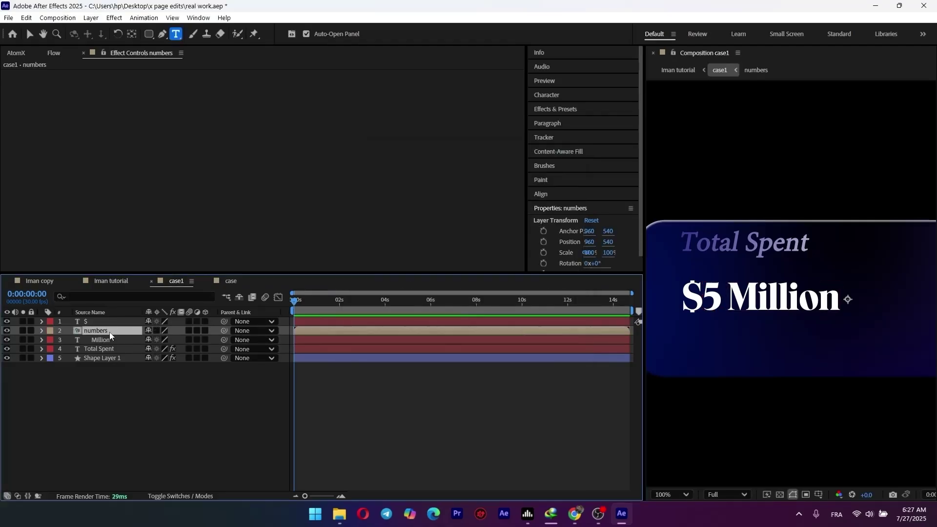
In the numbers composition, add the digits 1, 2, 3 and 4 on separate lines above the 5.
drag(681, 291, 758, 288)
click(729, 286)
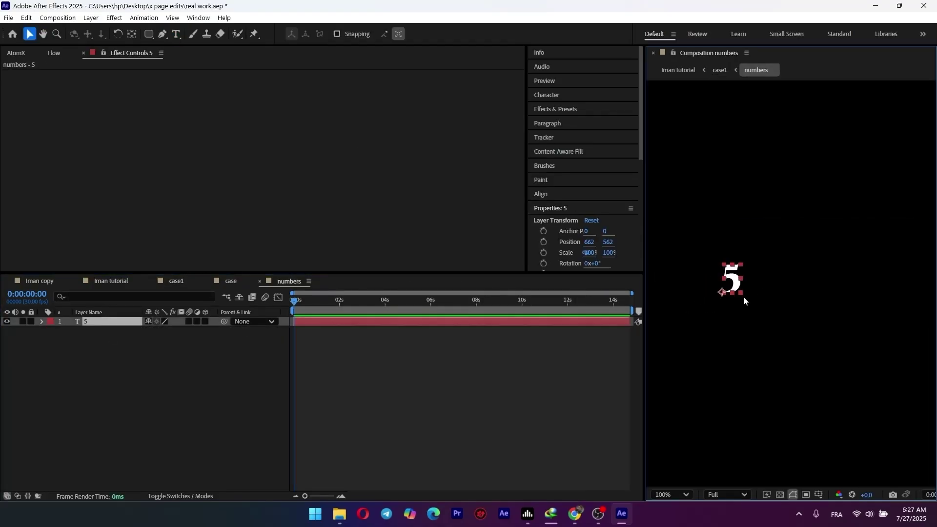
double_click(735, 285)
key(Left)
text(1)
key(Return)
text(2)
key(Return)
text(3)
key(Return)
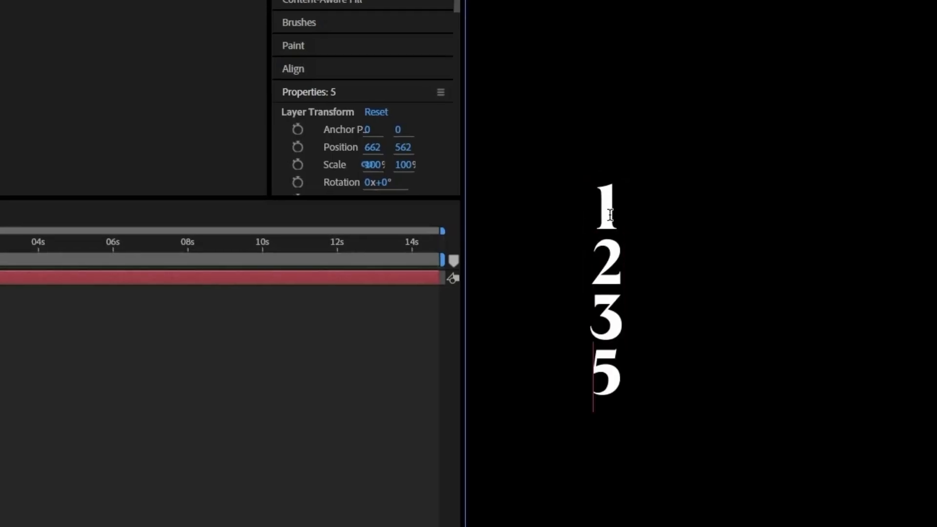
text(4)
key(Return)
key(Escape)
Draw a rounded rectangle mask around the digit "1" on the numbers layer in case1.
key(y)
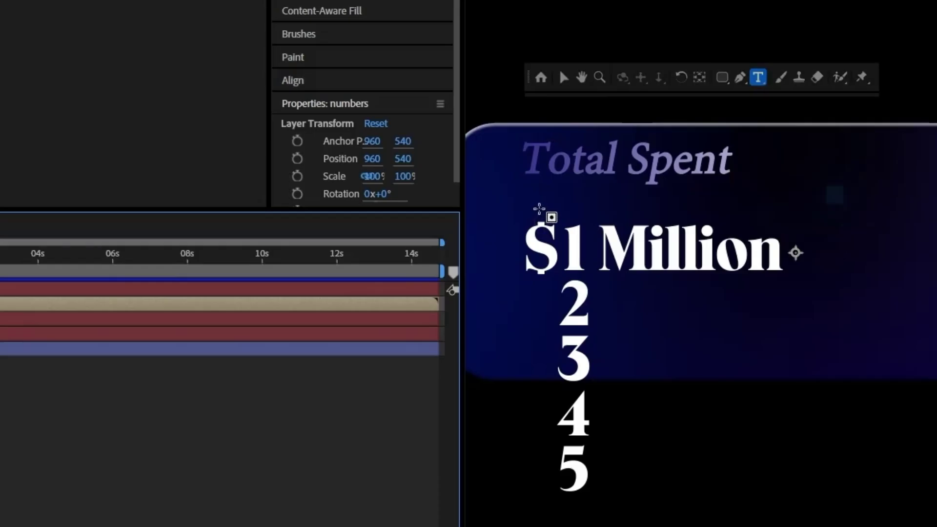
key(q)
drag(539, 209, 608, 277)
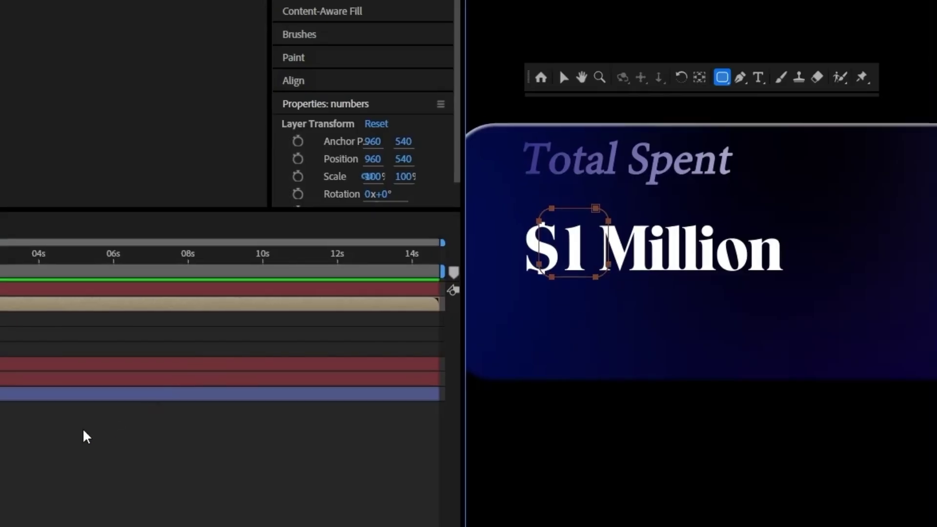
click(84, 430)
key(v)
In the numbers composition, add a Position keyframe to the digits layer at 0:00:00:00 and move the current time to 0:00:01:21.
double_click(44, 333)
click(335, 337)
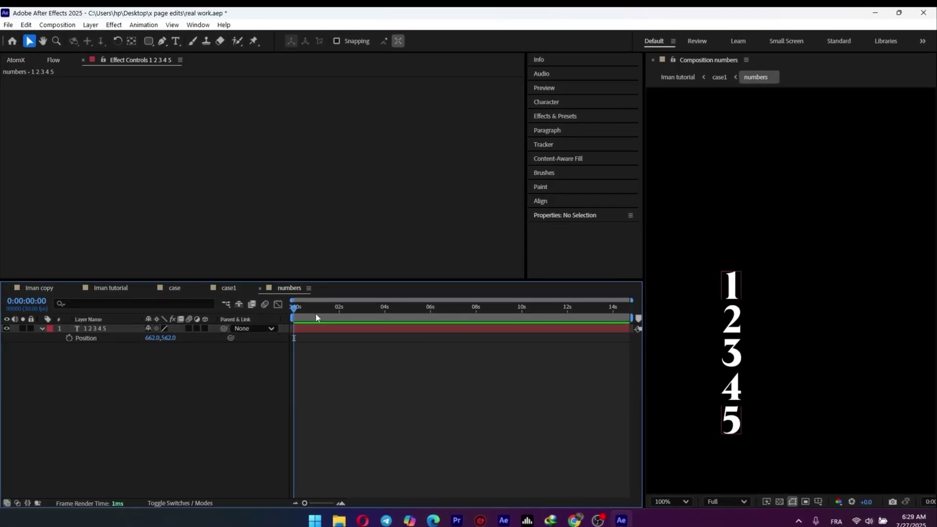
click(69, 338)
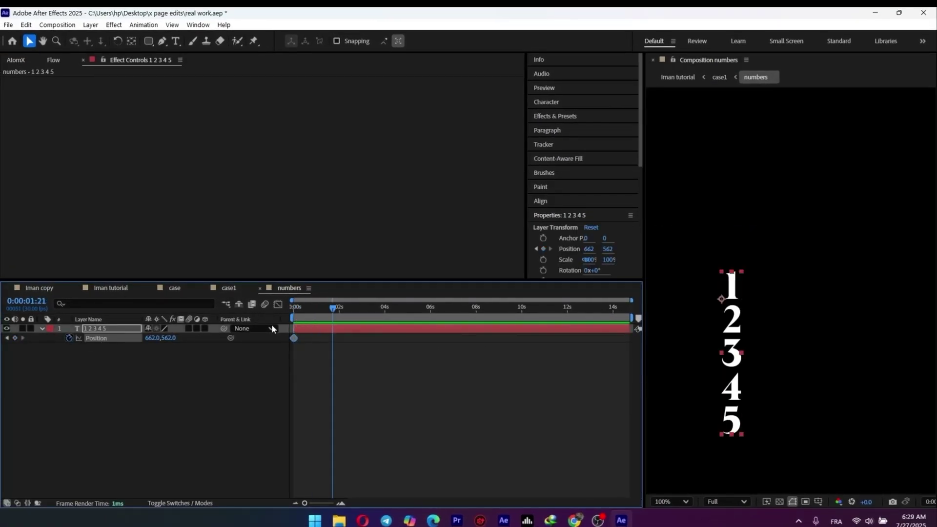
Set the digits layer's Position to 662, 285 at 0:00:01:21 and save the project.
drag(167, 337, 55, 306)
click(271, 350)
key(ctrl+s)
Shape a custom Flow easing curve of 0.52, 0.00, 0.22, 0.96 and apply it to both Position keyframes of the digits layer.
click(96, 338)
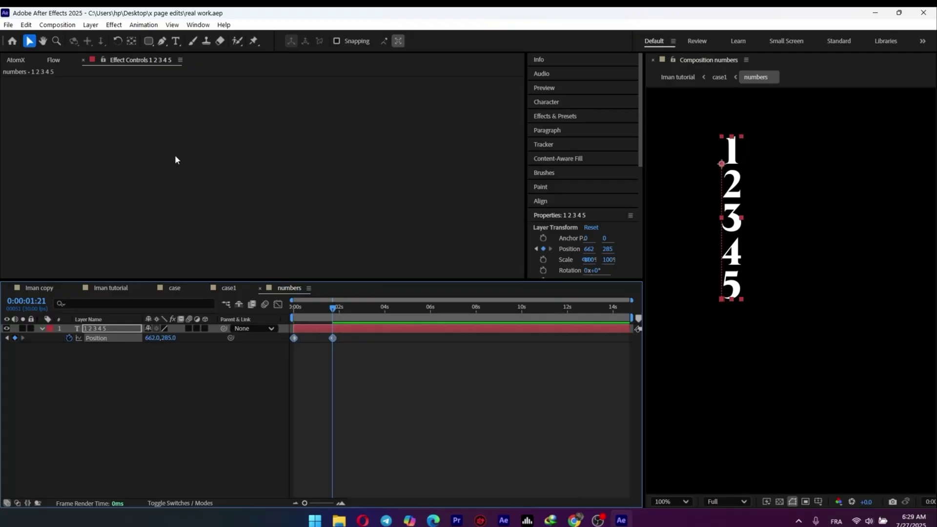
click(54, 59)
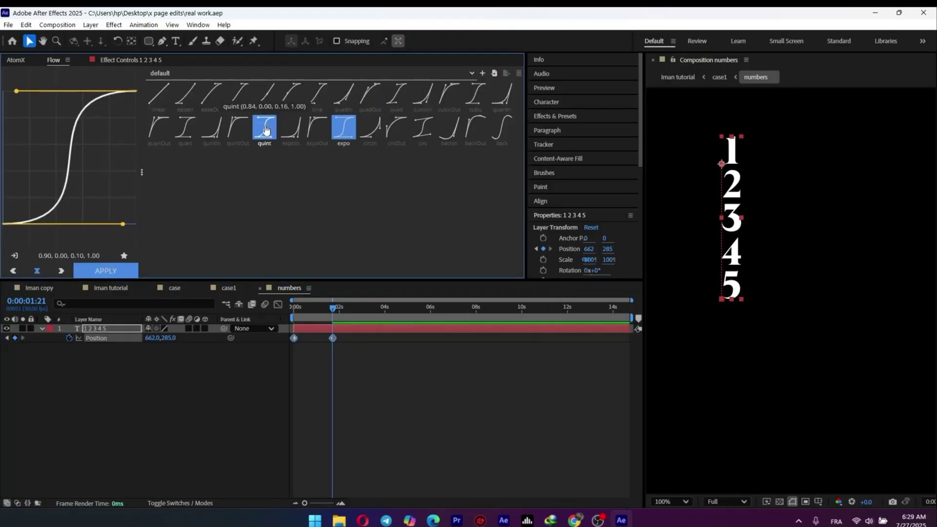
click(191, 134)
drag(104, 224, 72, 223)
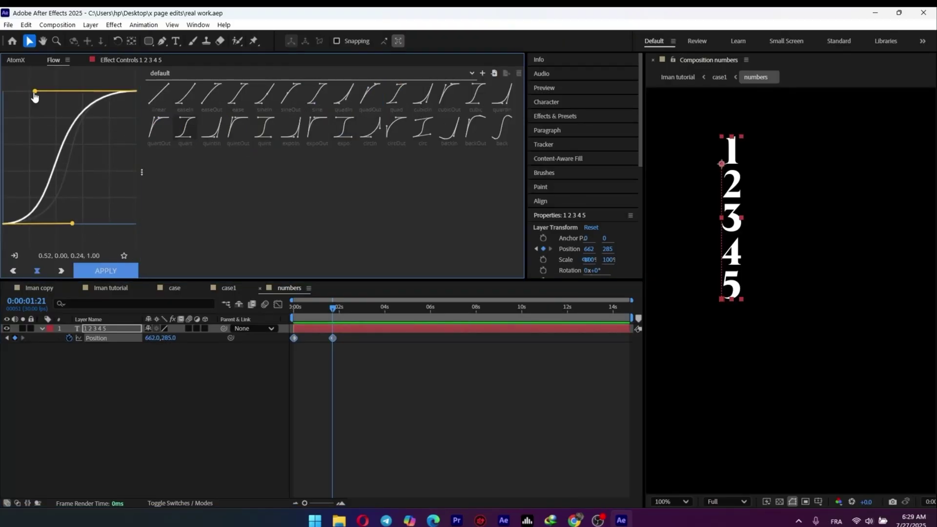
drag(35, 96, 33, 103)
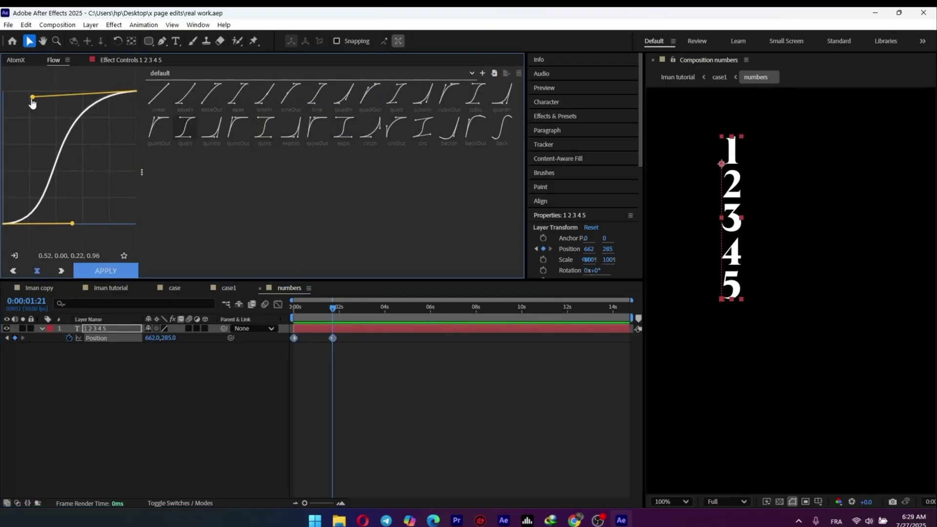
click(100, 275)
click(333, 376)
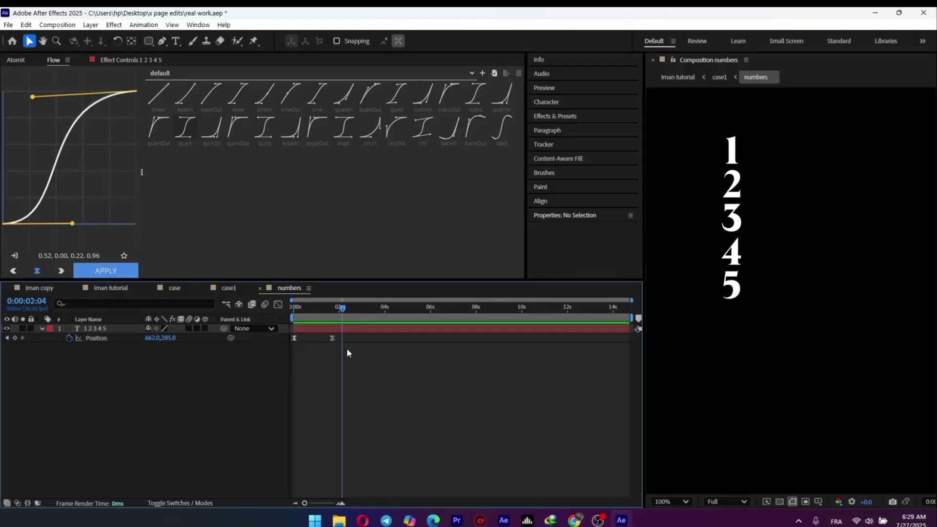
click(347, 329)
In case1, tighten the numbers layer's mask around the 5, preview the rolling counter from the start and save the project.
click(229, 288)
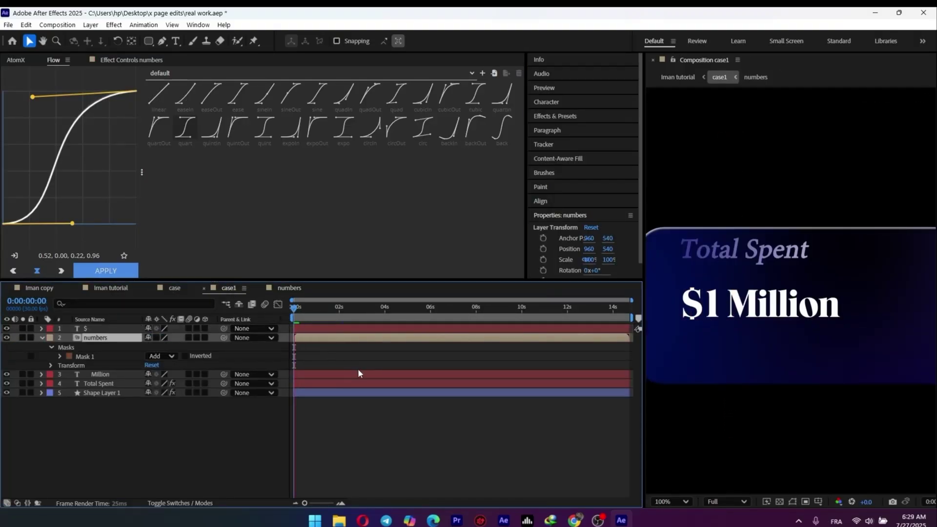
key(space)
click(700, 322)
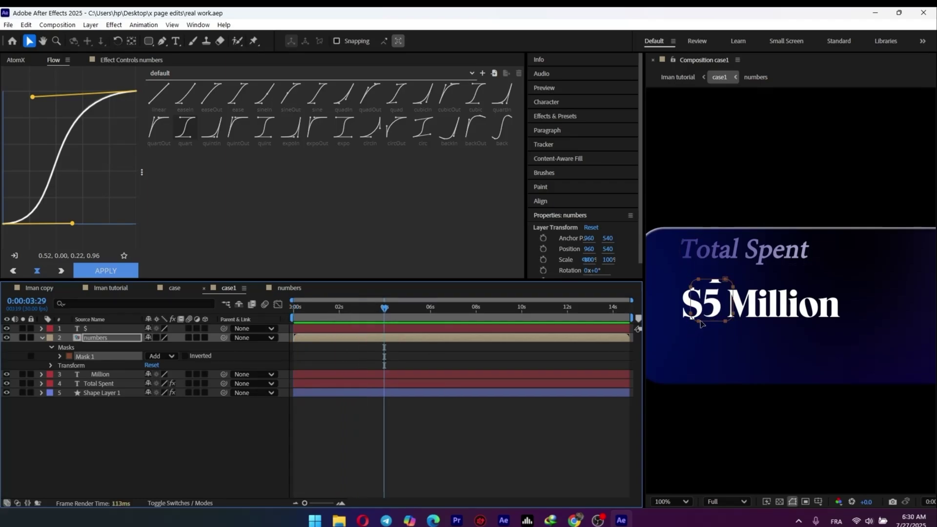
key(period)
drag(690, 271, 739, 287)
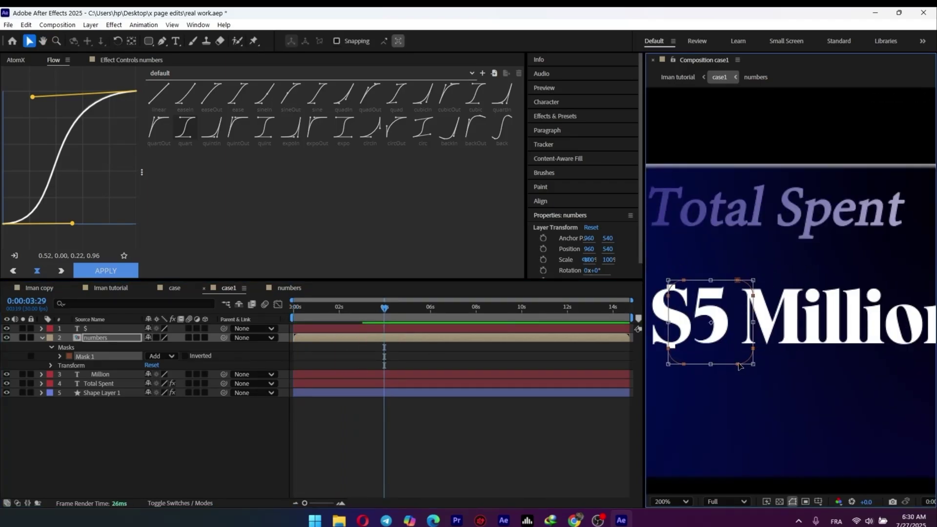
drag(753, 364, 723, 333)
click(416, 355)
drag(384, 309, 261, 303)
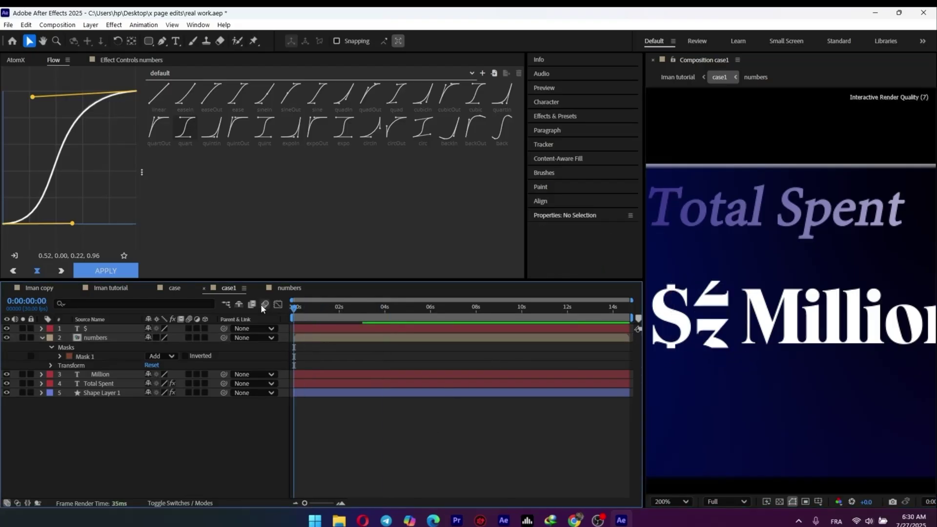
key(space)
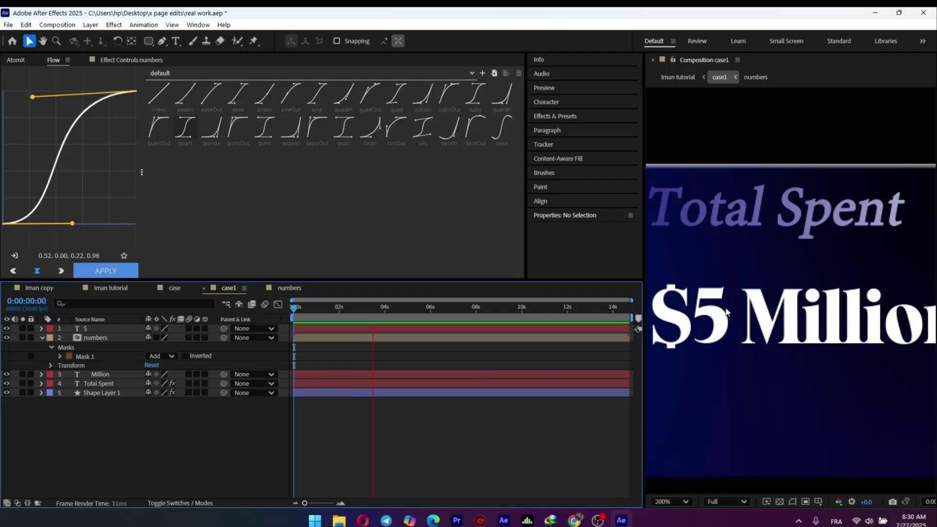
key(ctrl+s)
Lower the top edge of the numbers layer's mask to the top of the 5 and set its Mask Feather to 10 pixels.
click(723, 316)
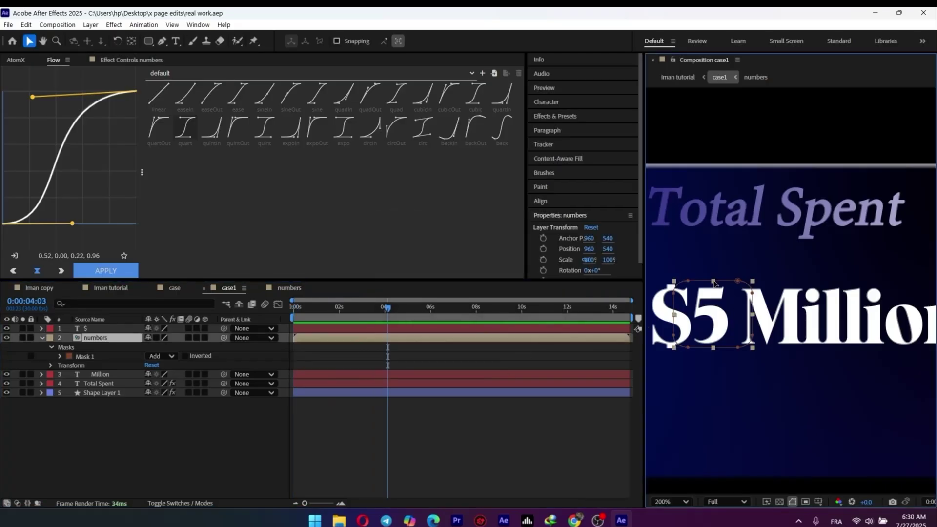
drag(714, 283, 714, 288)
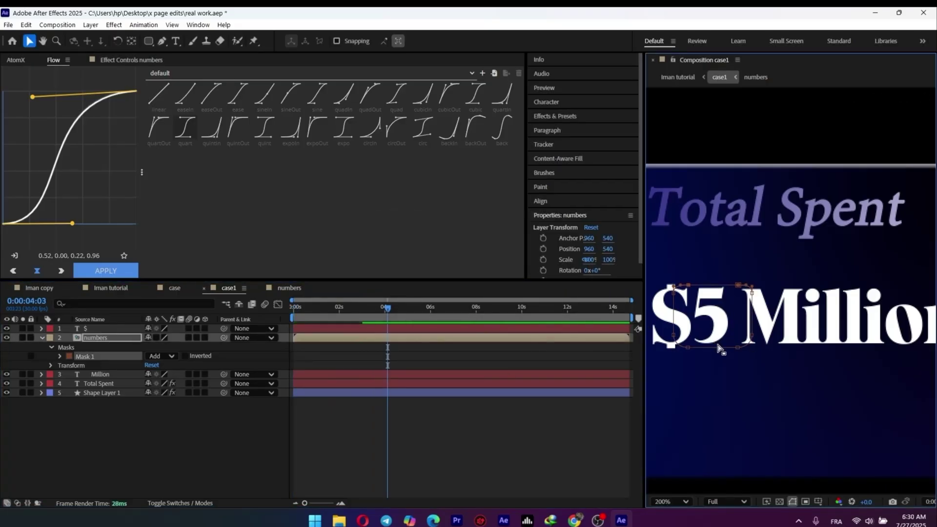
key(space)
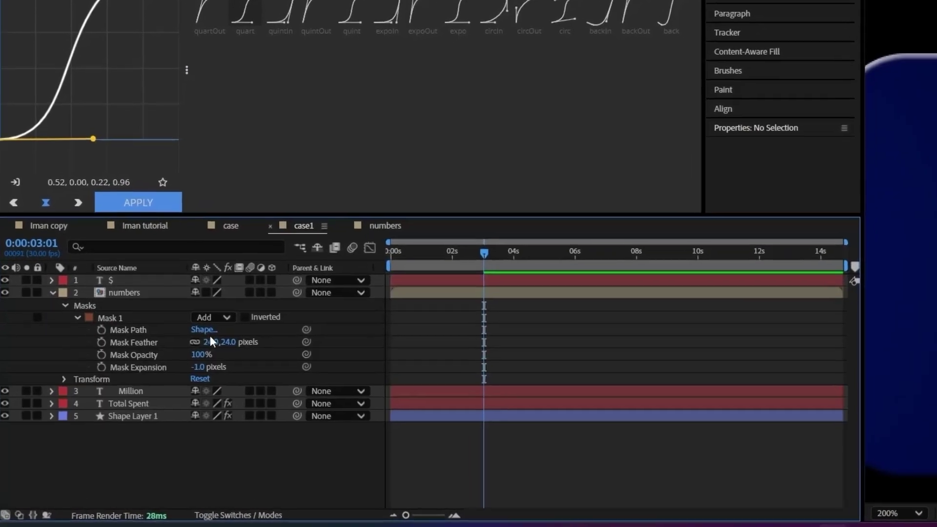
drag(209, 340, 214, 322)
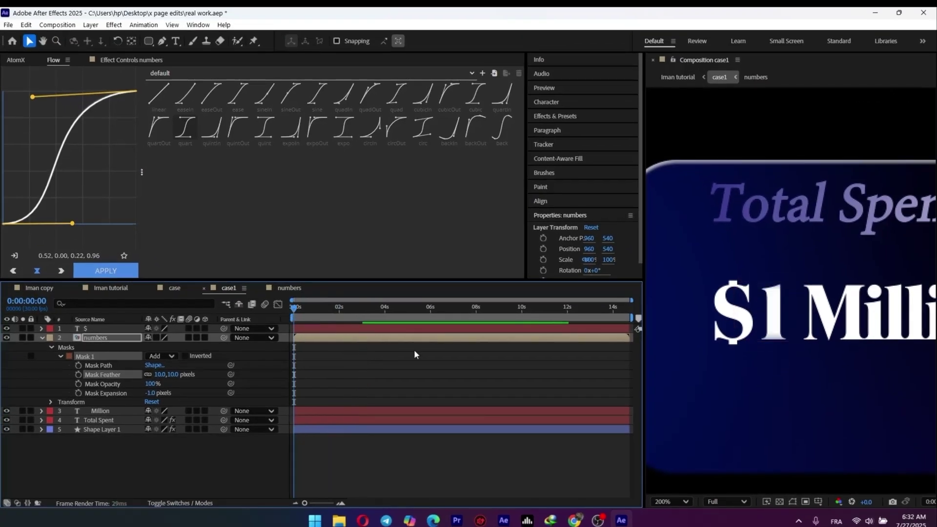
key(space)
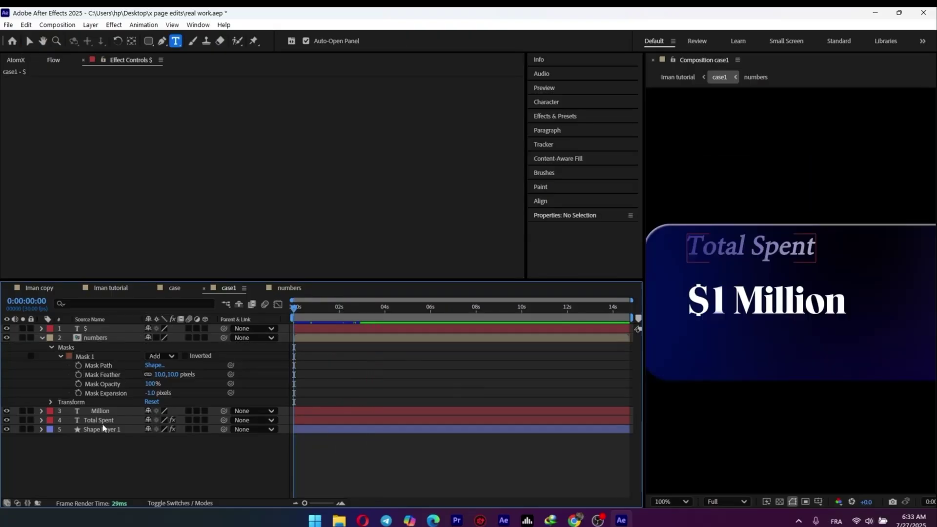
Apply the Satin layer style to the Total Spent, Million and $ text layers.
click(102, 421)
ctrl+click(100, 411)
ctrl+click(93, 328)
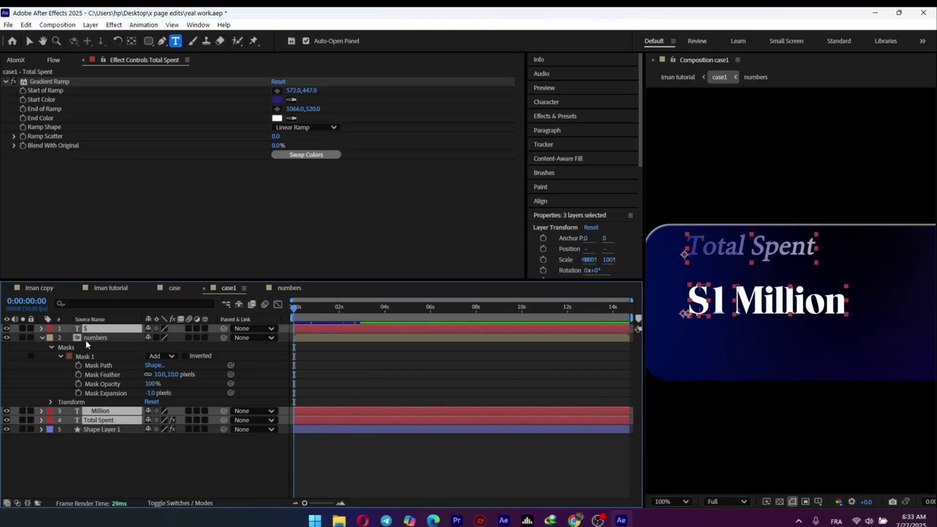
click(90, 24)
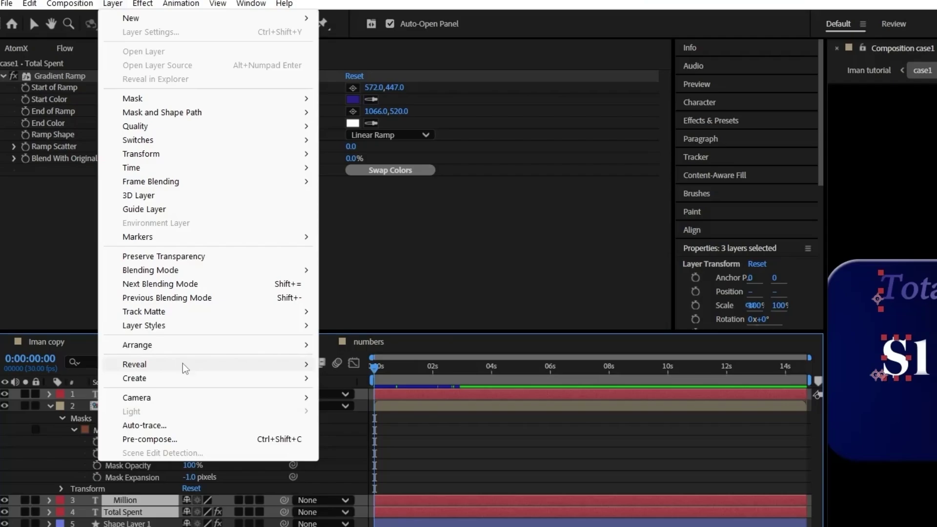
mouse_move(142, 286)
mouse_move(146, 325)
click(344, 444)
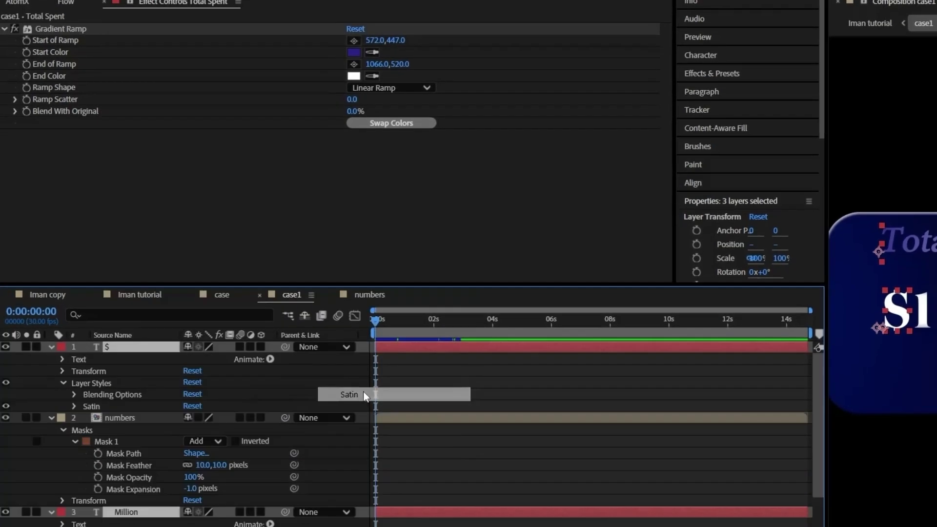
Set the Total Spent layer's Satin size to 12, distance to 35.5 and angle to 0°, and adjust its opacity.
scroll(229, 392, down, 3)
click(75, 495)
scroll(122, 486, down, 3)
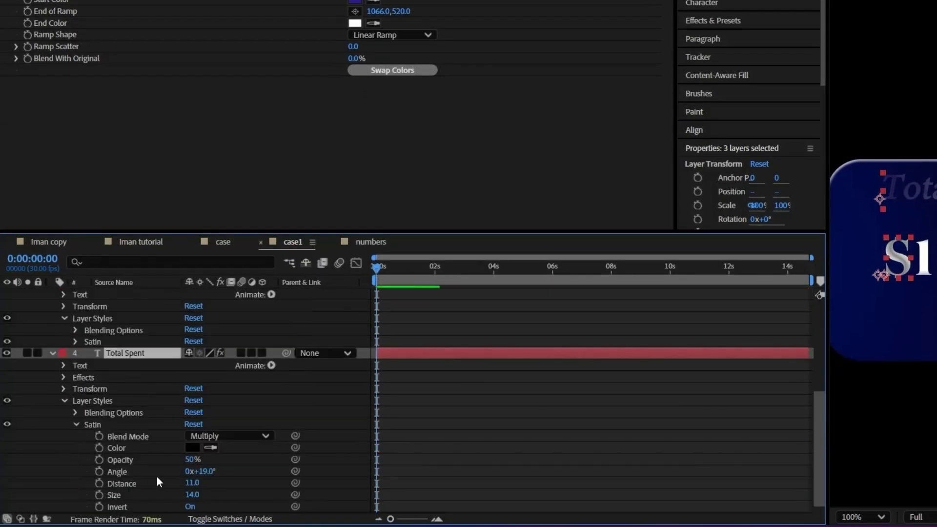
drag(193, 485, 211, 478)
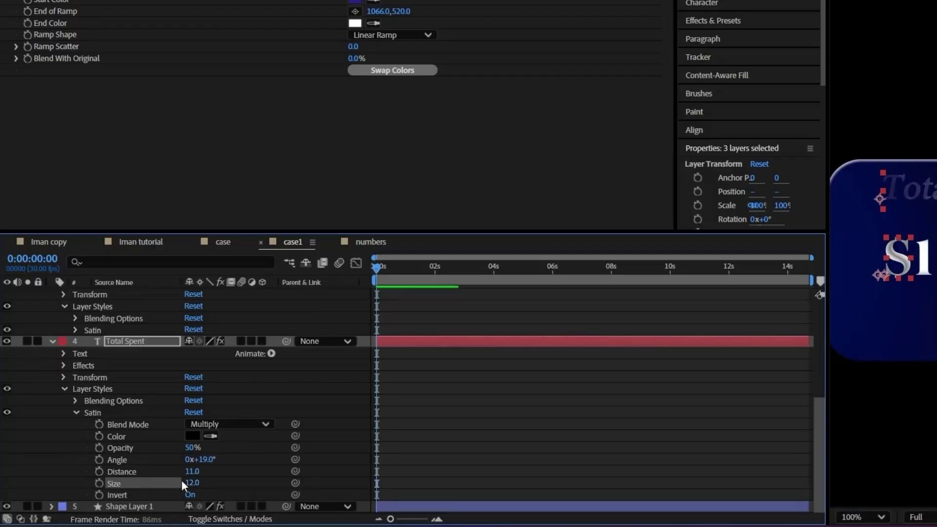
drag(195, 475, 149, 473)
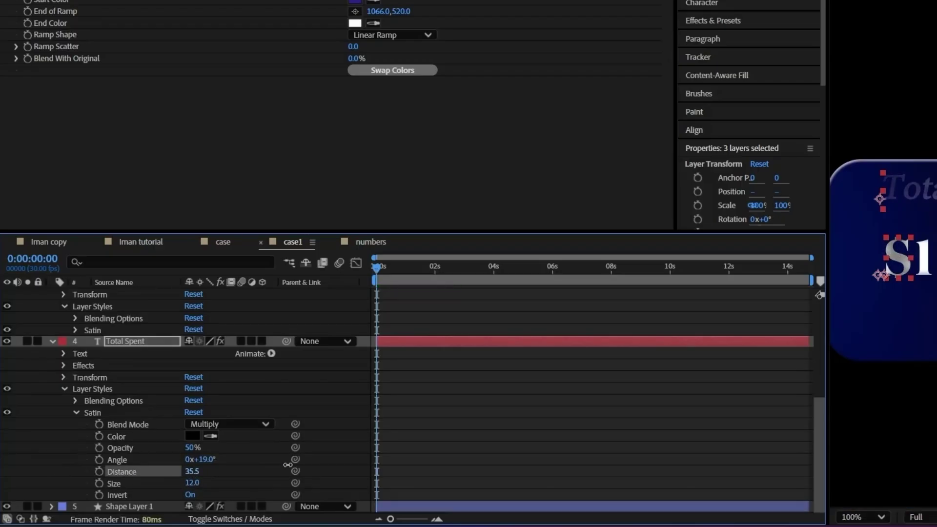
drag(202, 460, 217, 460)
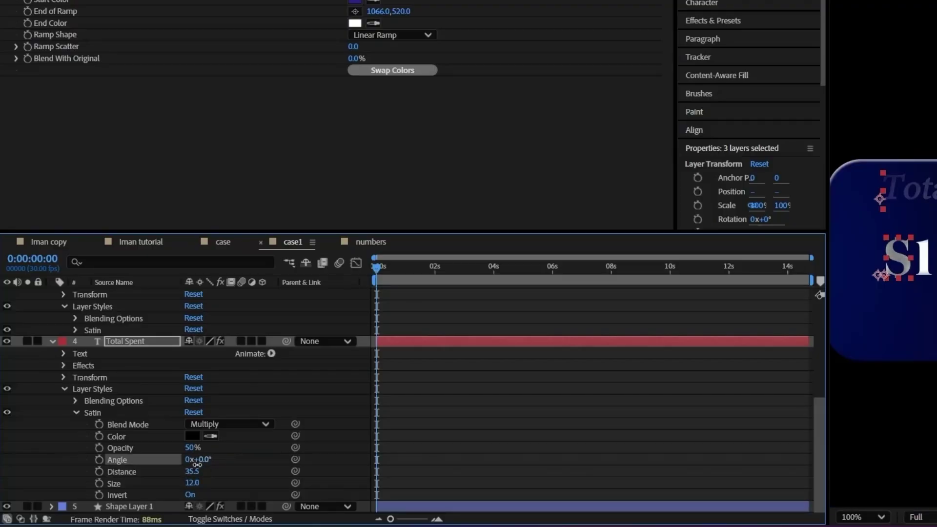
mouse_move(192, 450)
mouse_down()
mouse_move(221, 451)
mouse_move(169, 453)
mouse_up()
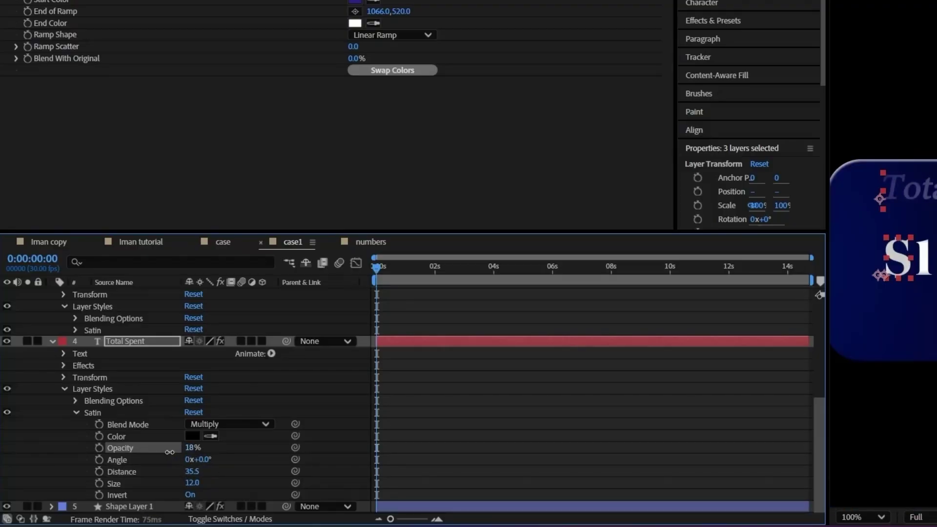
drag(191, 451, 192, 451)
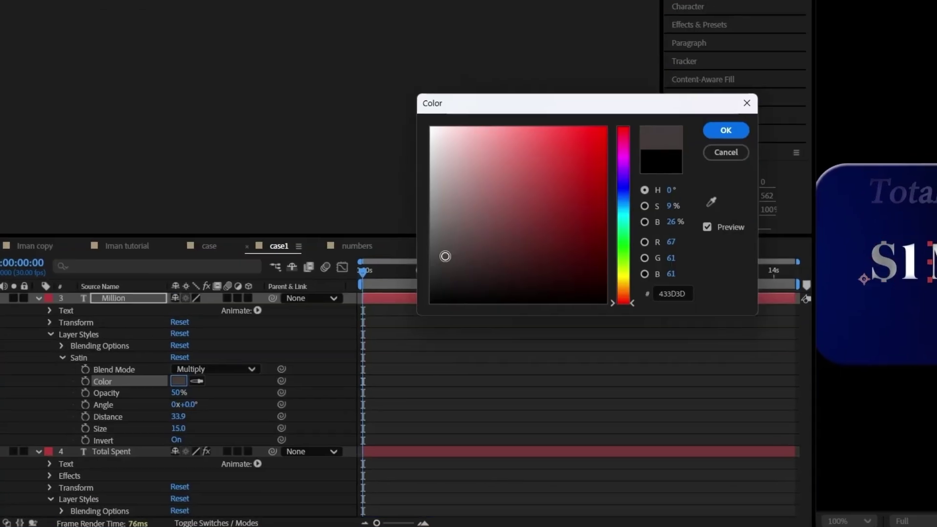
Set the Million layer's Satin color to a dark neutral grey and the $ layer's Satin color to 4C4C4C.
drag(446, 255, 430, 267)
click(722, 130)
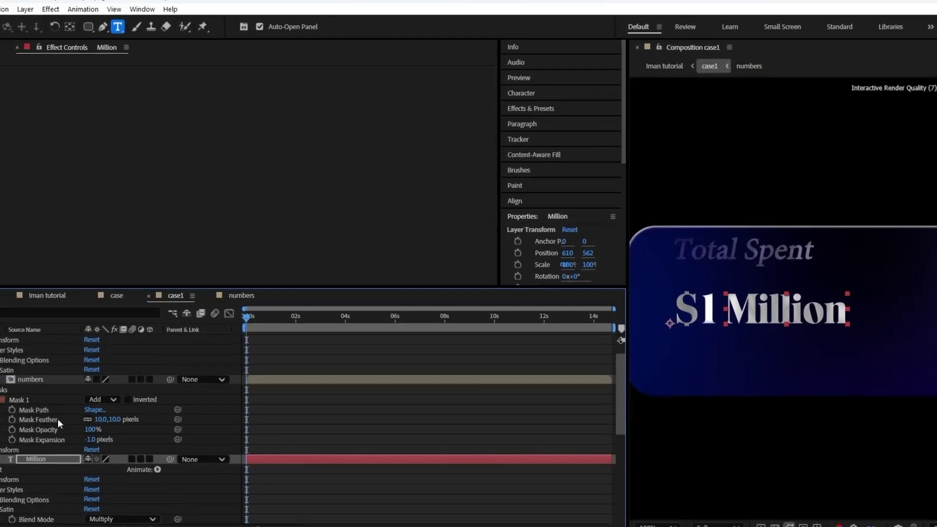
scroll(76, 395, up, 1)
click(61, 374)
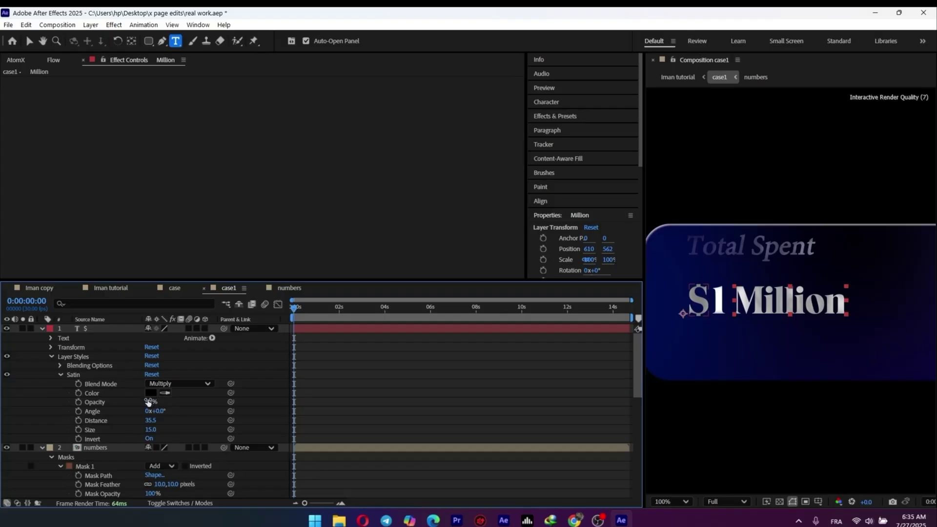
click(151, 393)
mouse_move(439, 303)
mouse_down()
mouse_move(321, 272)
mouse_move(317, 294)
mouse_up()
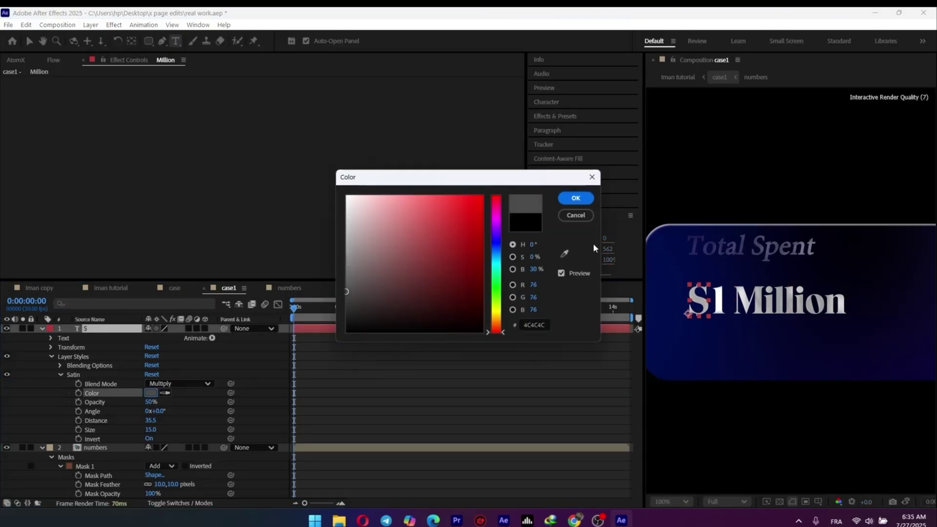
click(576, 198)
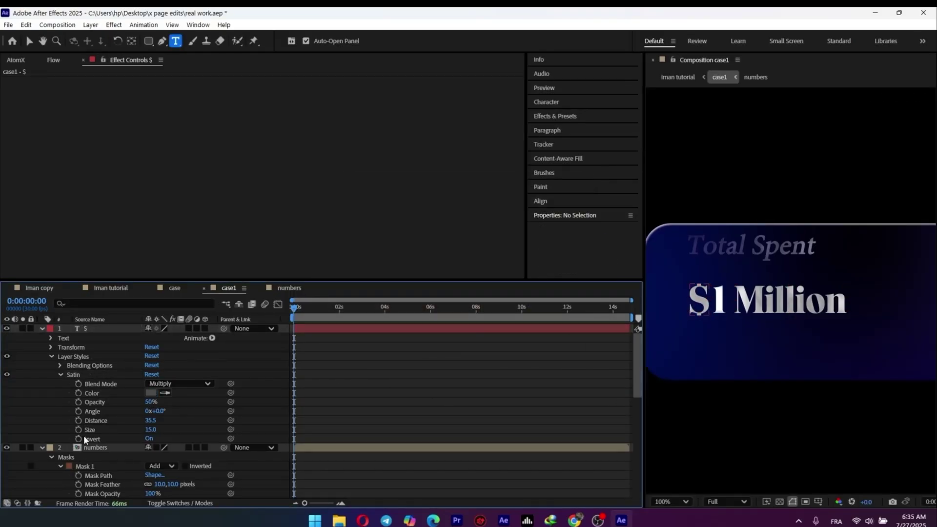
Move the numbers layer to the top of case1, paste the Satin layer style onto the digits inside it, then return to case1 and save.
drag(93, 448, 95, 330)
double_click(95, 330)
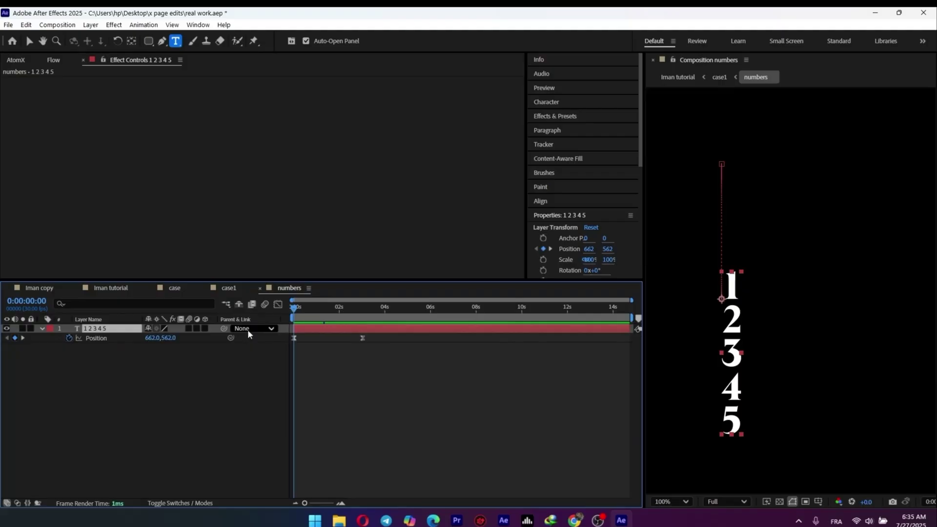
double_click(120, 327)
click(127, 345)
click(106, 330)
key(ctrl+v)
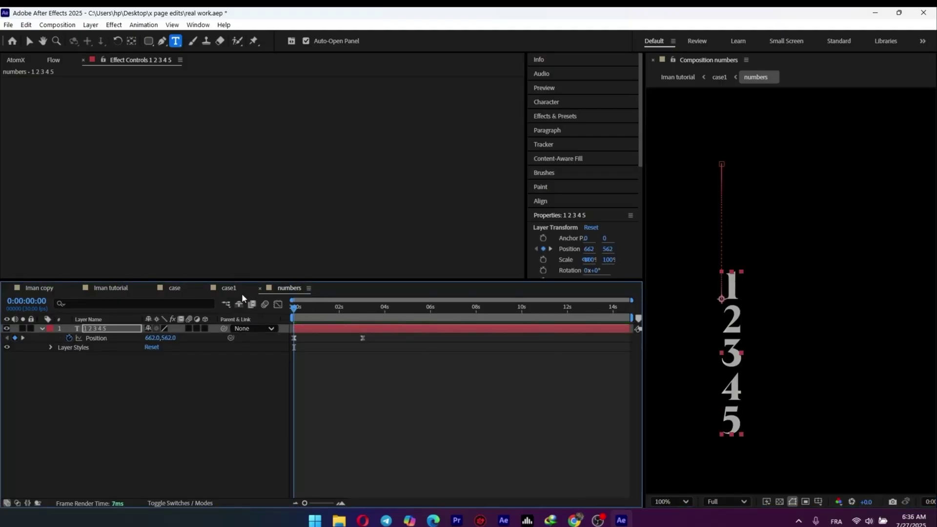
click(229, 288)
key(ctrl+s)
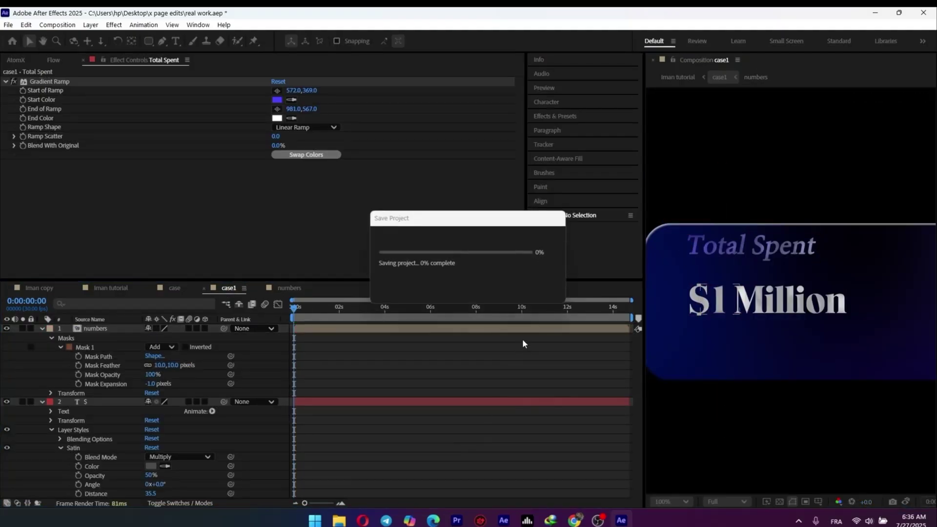
Find the Deep Glow effect and collapse the expanded properties of the numbers, $, Million and Total Spent layers.
click(556, 113)
click(42, 330)
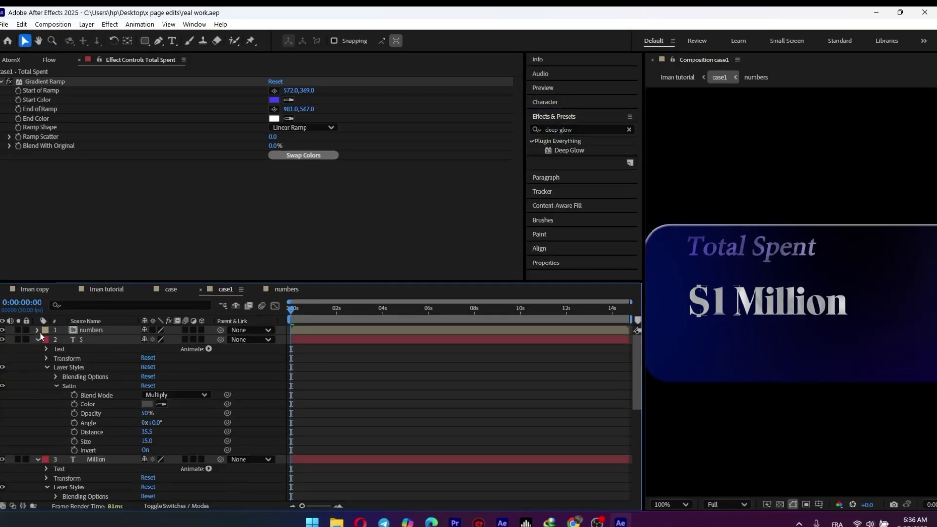
click(38, 339)
click(38, 349)
click(37, 357)
Apply the Deep Glow effect to the numbers layer and set its Exposure to 0.07.
click(91, 330)
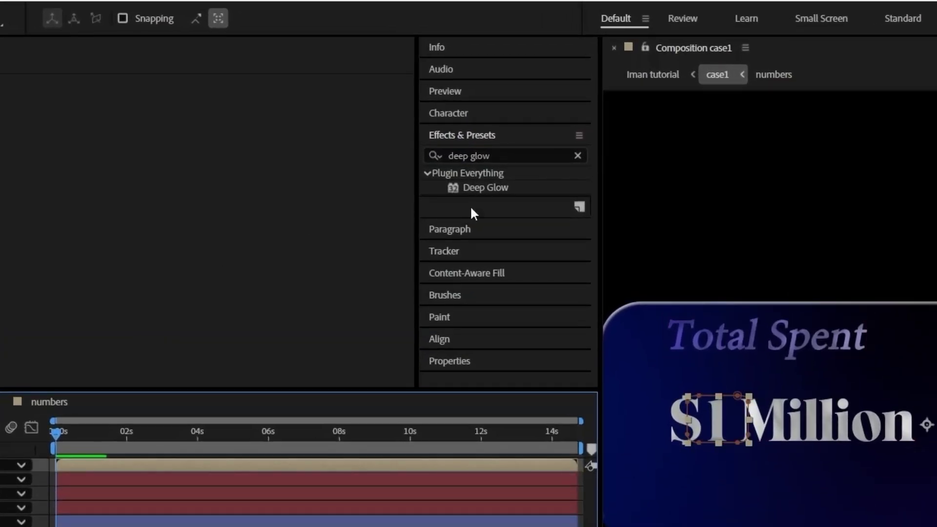
drag(485, 188, 168, 301)
click(430, 137)
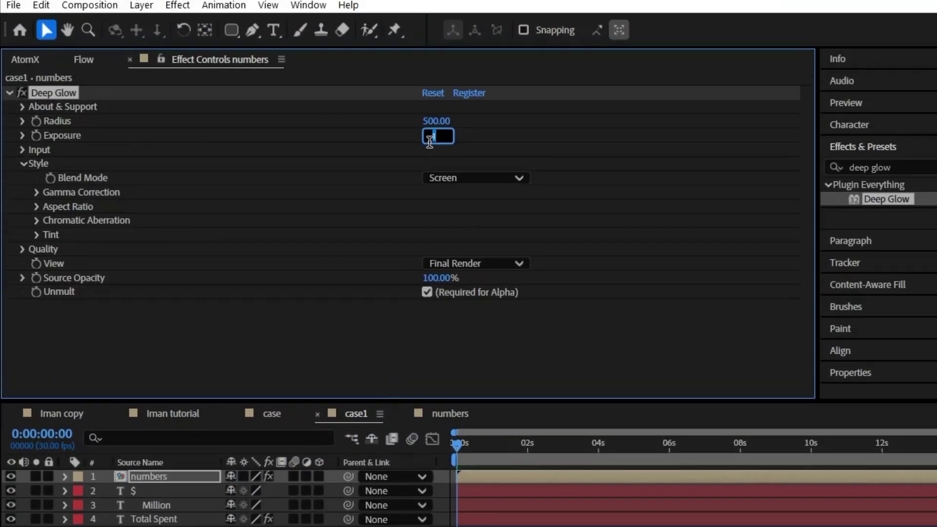
text(0.07)
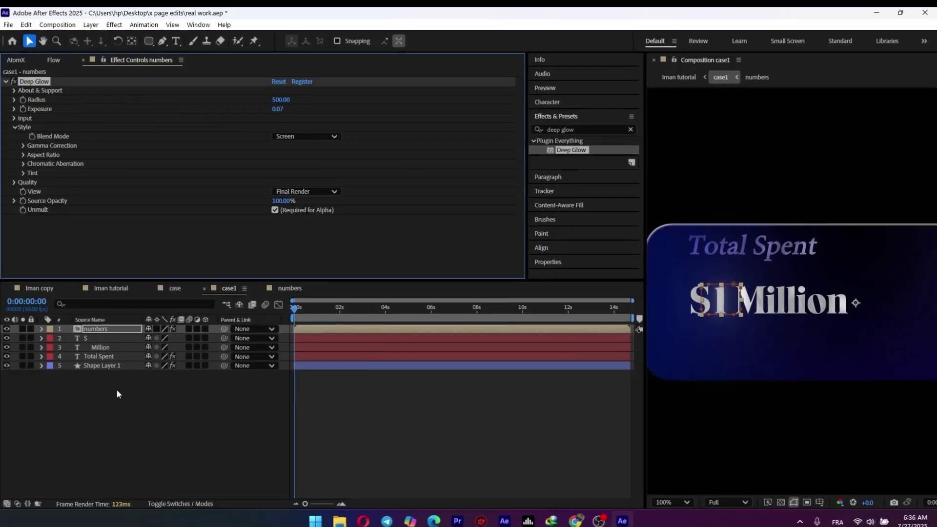
Paste the Deep Glow effect onto the $, Million and Total Spent layers.
drag(117, 394, 100, 338)
click(98, 374)
click(154, 522)
ctrl+click(156, 508)
ctrl+click(156, 494)
key(ctrl+v)
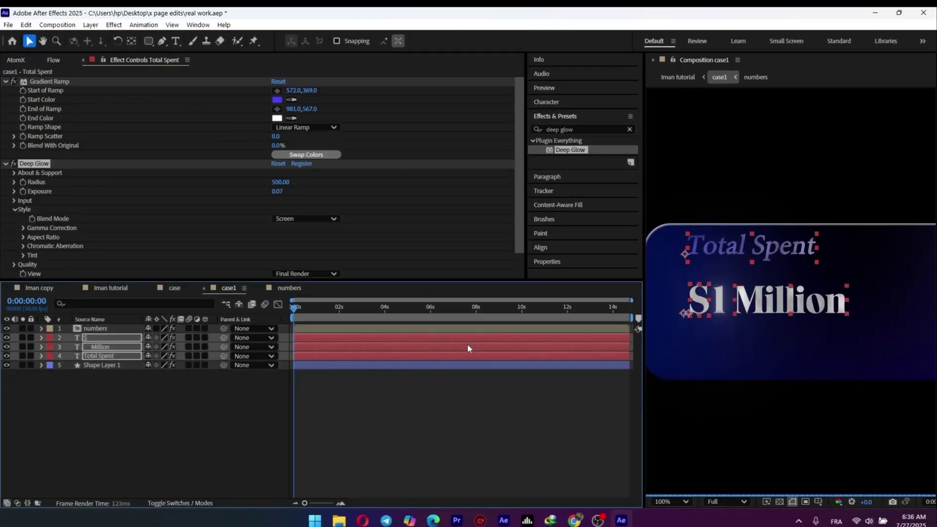
key(ctrl+shift+a)
scroll(760, 344, down, 1)
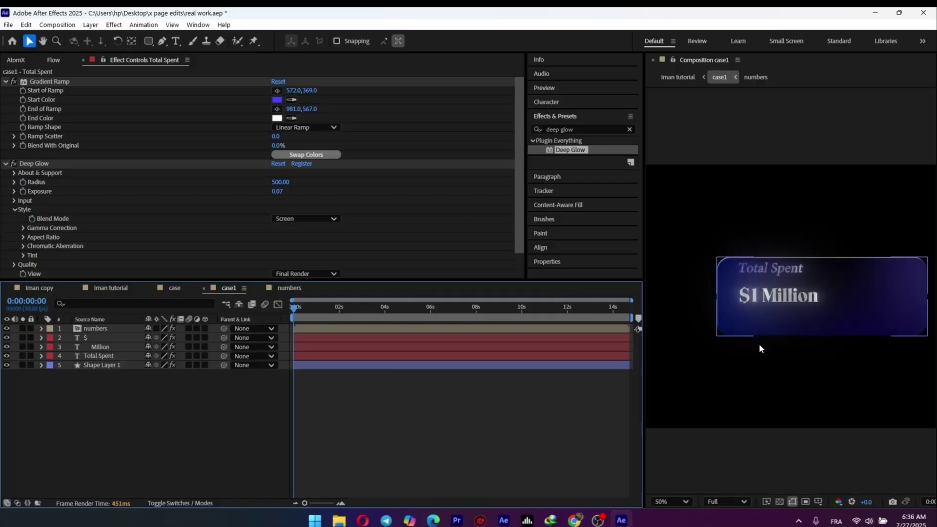
scroll(254, 198, down, 2)
Lower the Deep Glow Exposure to 0.04 on the Million layer and to 0.03 on the Total Spent layer.
click(119, 348)
ctrl+click(116, 355)
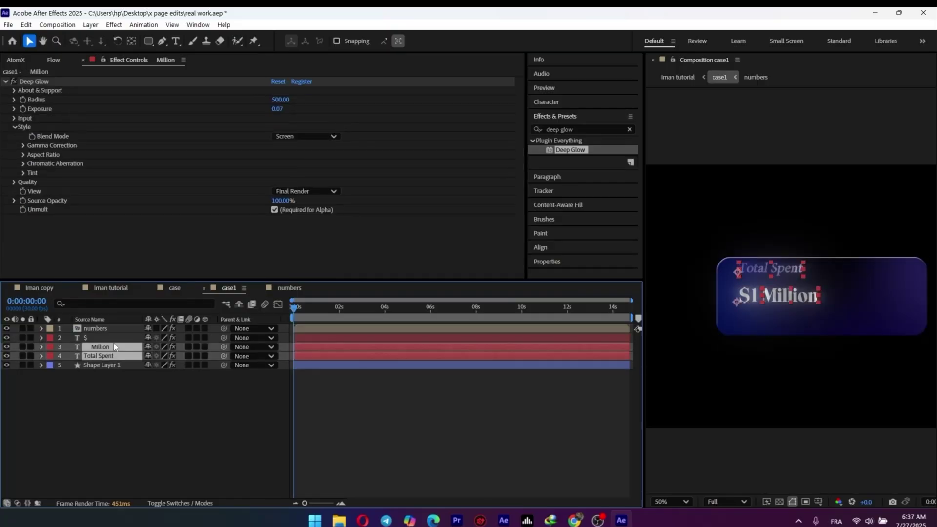
ctrl+click(112, 338)
drag(278, 109, 256, 110)
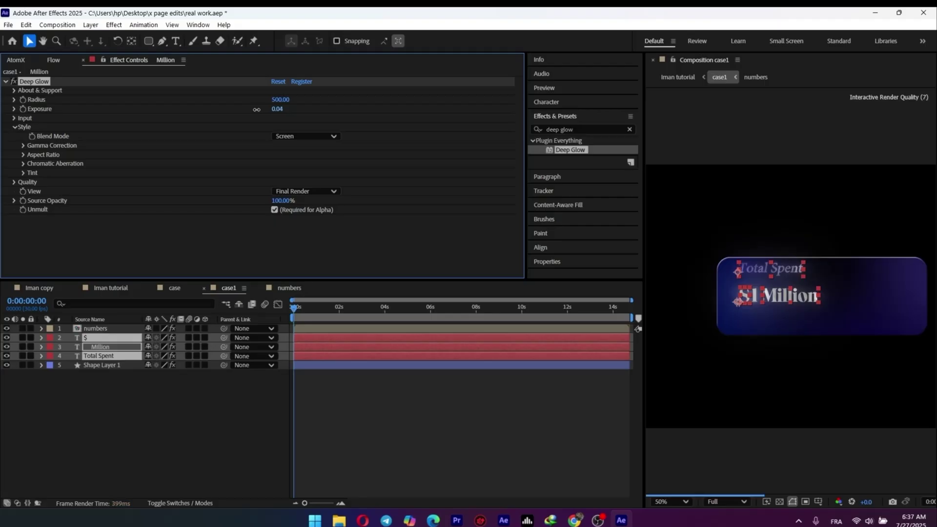
click(102, 357)
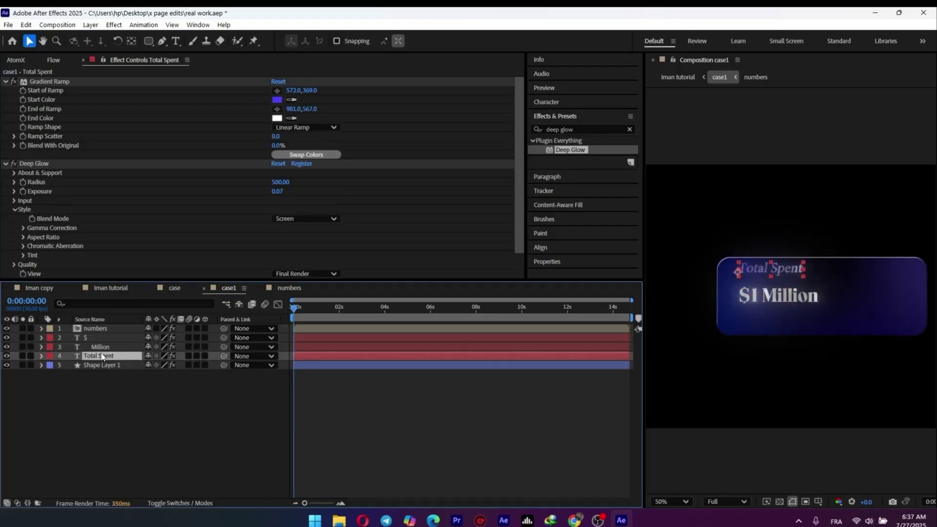
drag(278, 192, 277, 192)
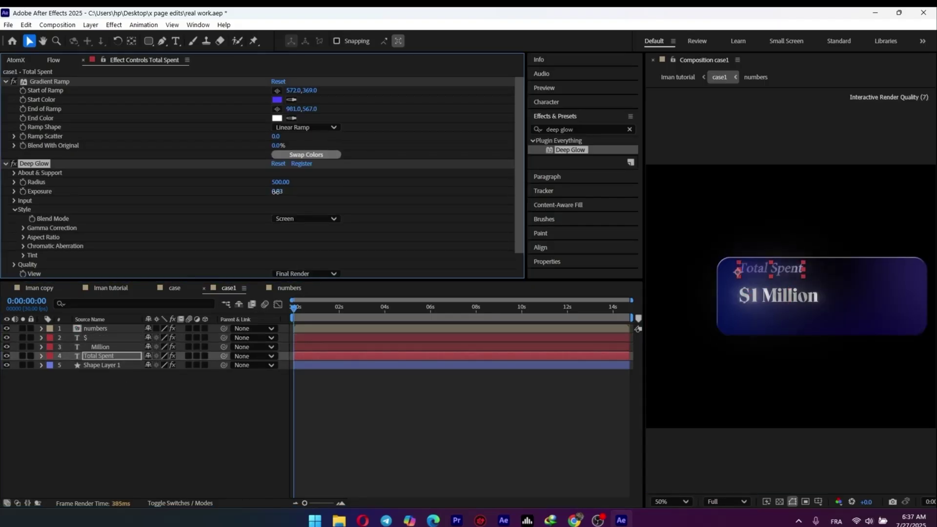
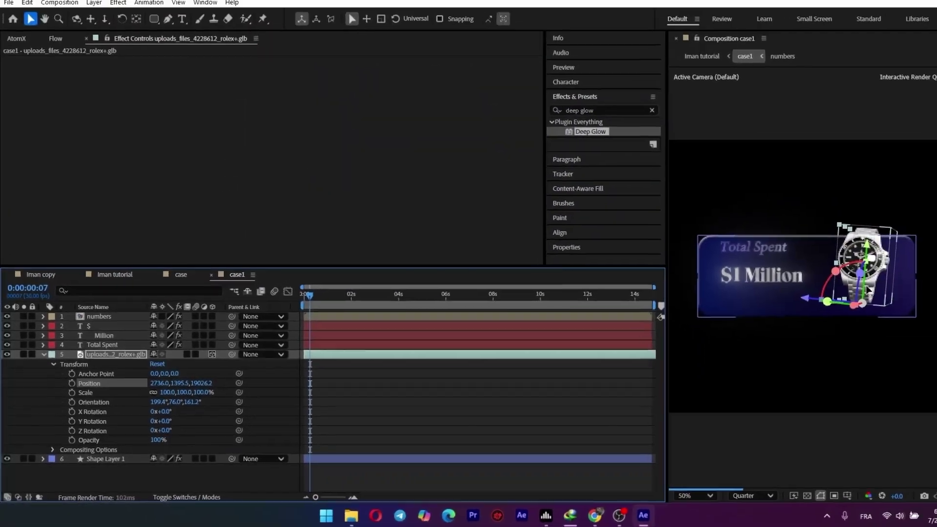
Save the project and pre-compose the rolex .glb layer into a new composition named "watch anim", moving all attributes.
key(ctrl+s)
click(164, 287)
key(ctrl+space)
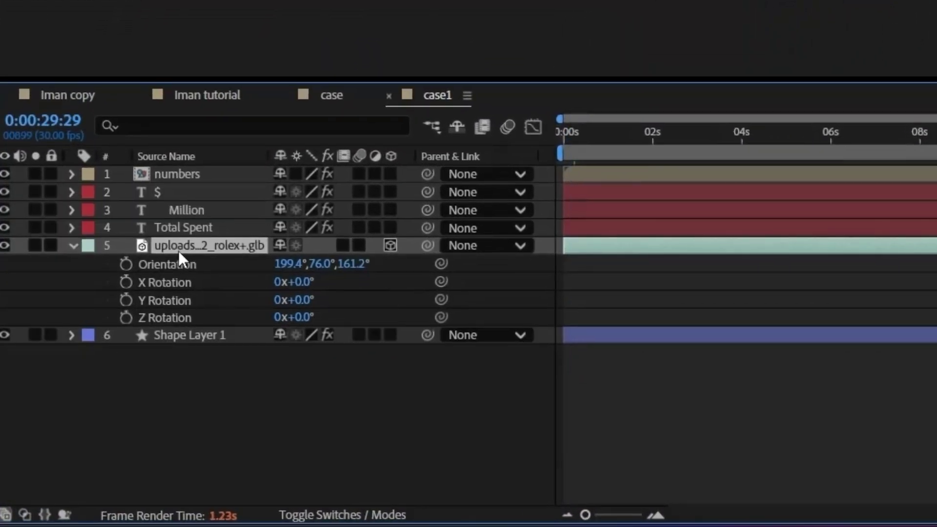
click(248, 396)
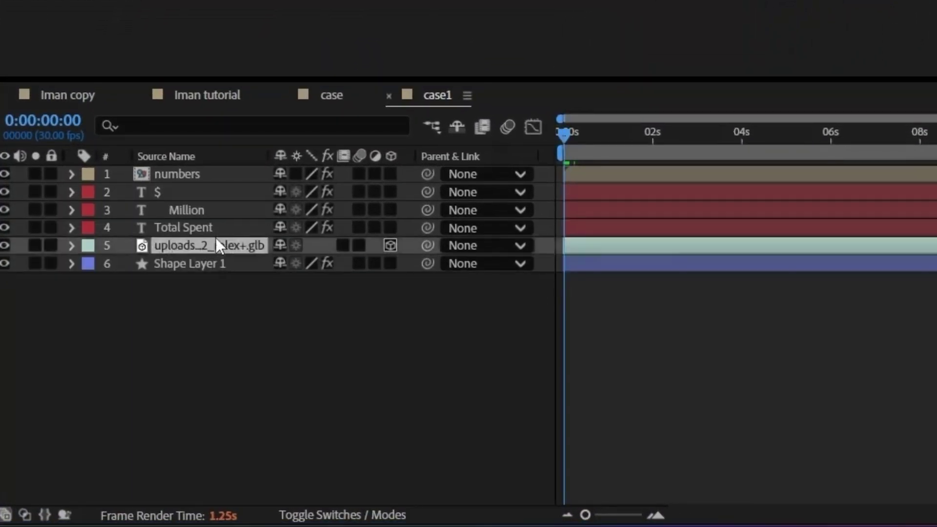
right_click(213, 251)
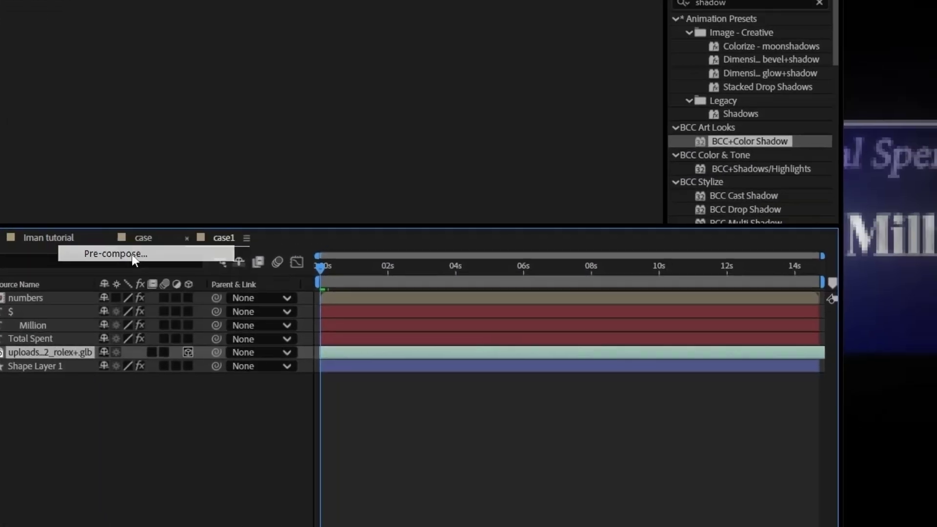
click(302, 117)
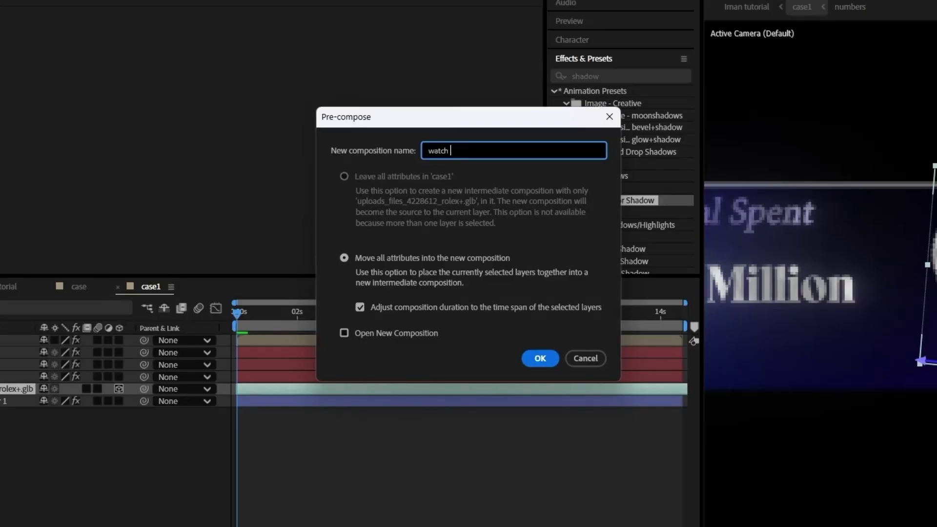
click(540, 365)
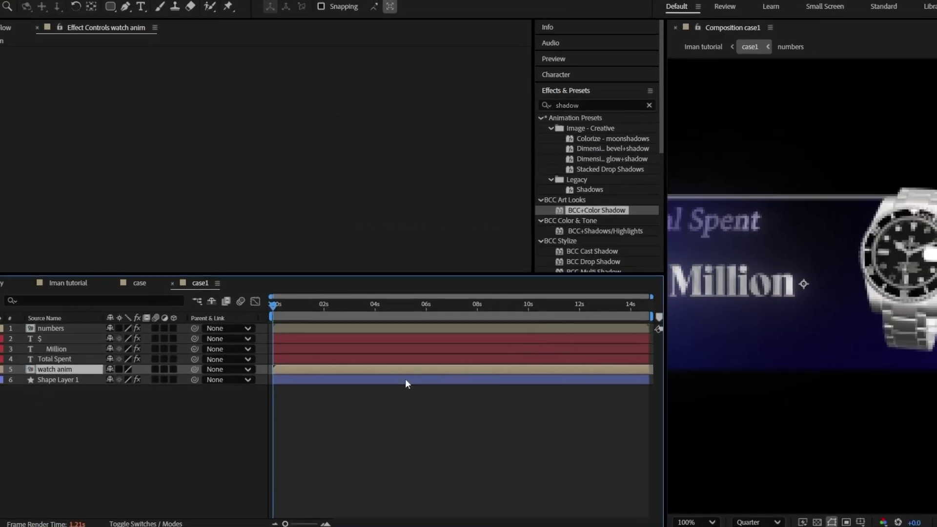
In the watch anim composition, draw a rounded rectangle just below the watch and place a duplicate just above it.
double_click(92, 359)
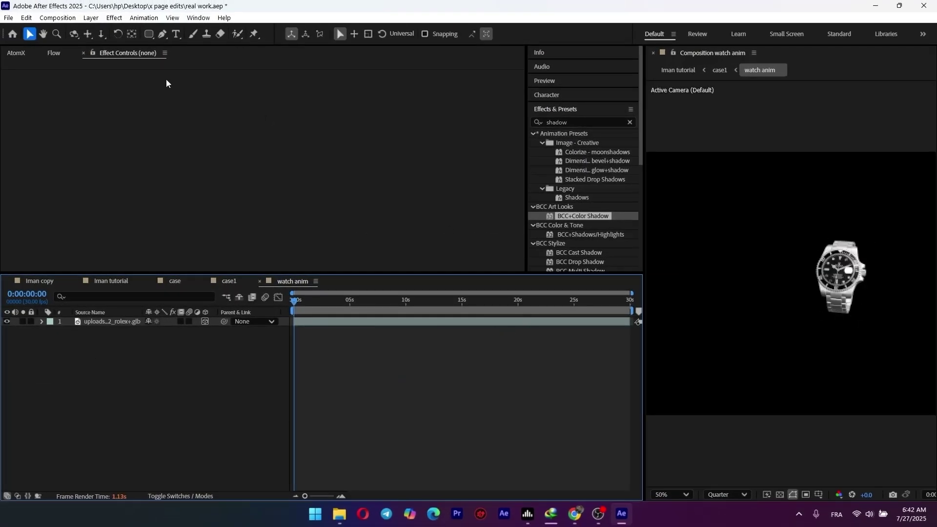
click(149, 34)
click(780, 494)
mouse_move(791, 297)
mouse_down()
mouse_move(890, 326)
mouse_move(863, 323)
mouse_move(859, 292)
mouse_move(859, 324)
mouse_move(844, 231)
mouse_up()
key(v)
key(ctrl+d)
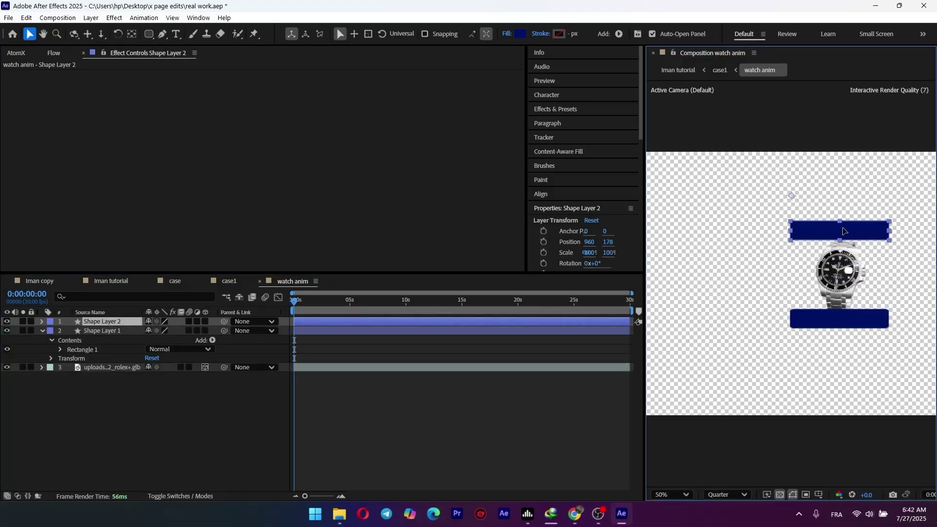
Select both rectangle shape layers and set their Opacity to 58%.
click(96, 330)
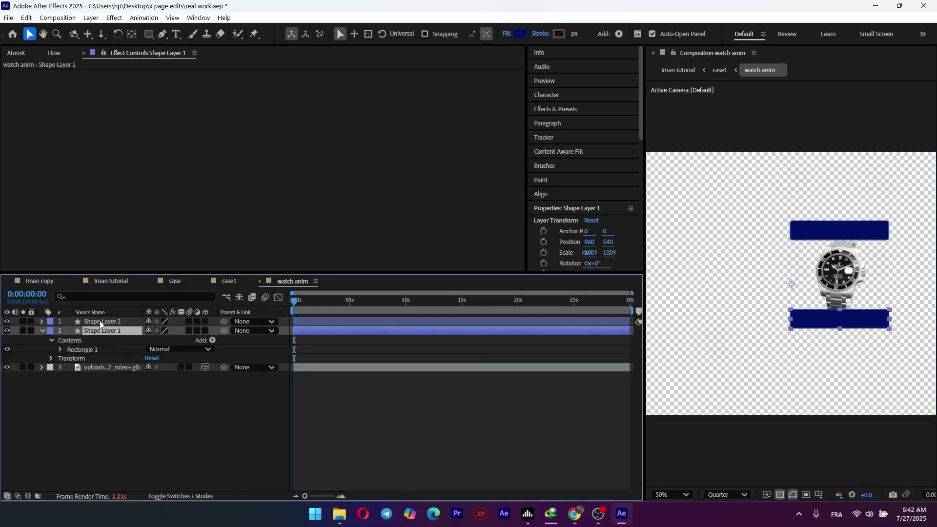
shift+click(100, 321)
click(42, 321)
click(68, 340)
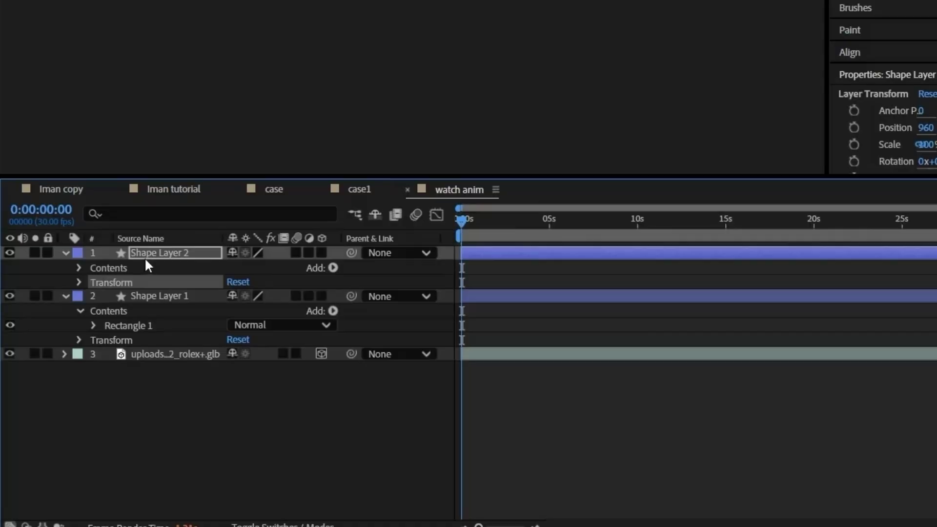
click(145, 254)
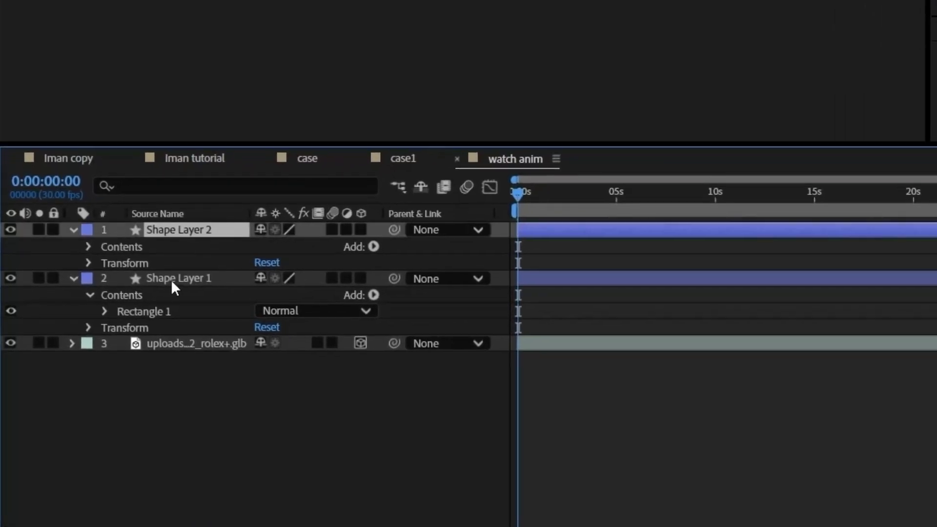
shift+click(152, 297)
click(78, 282)
mouse_move(234, 354)
mouse_down()
mouse_move(197, 353)
mouse_move(234, 344)
mouse_up()
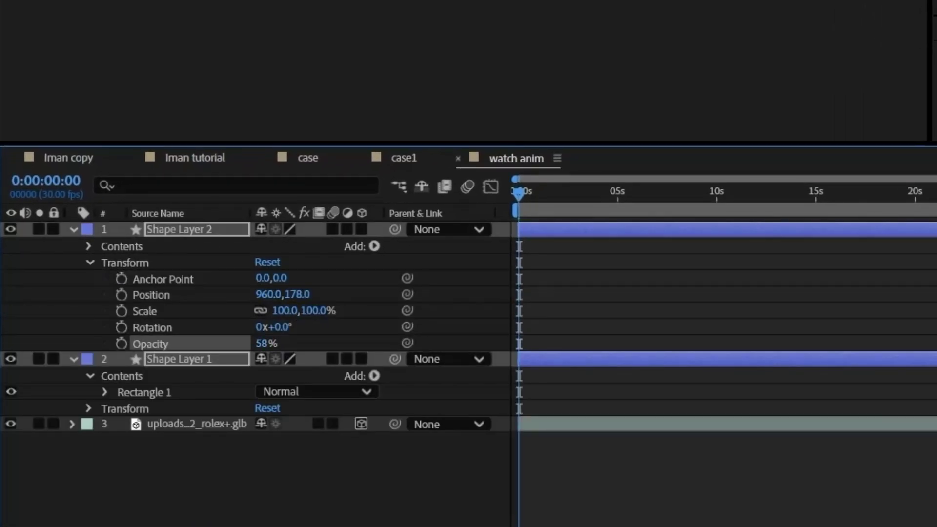
Fill the lower blurred rectangle with black and stretch it slightly taller.
click(225, 361)
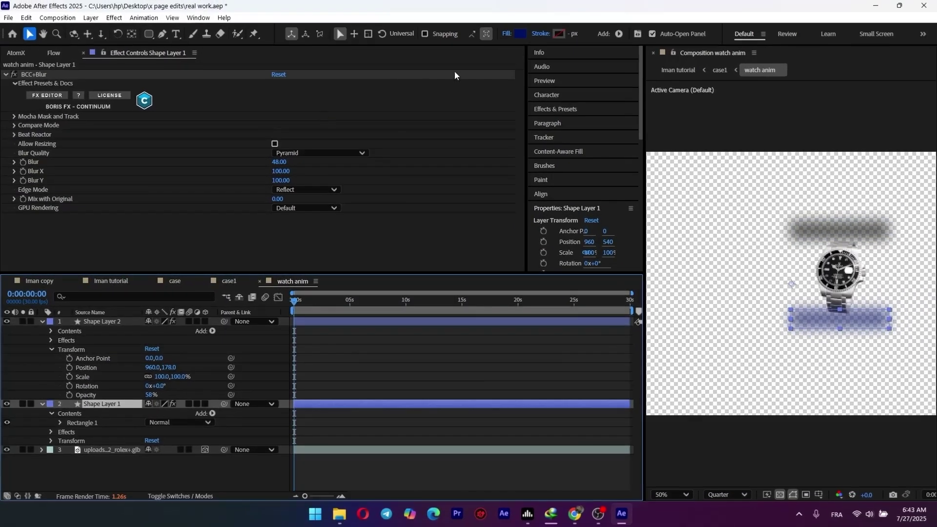
click(520, 33)
click(479, 324)
click(575, 190)
drag(889, 329, 891, 337)
click(859, 226)
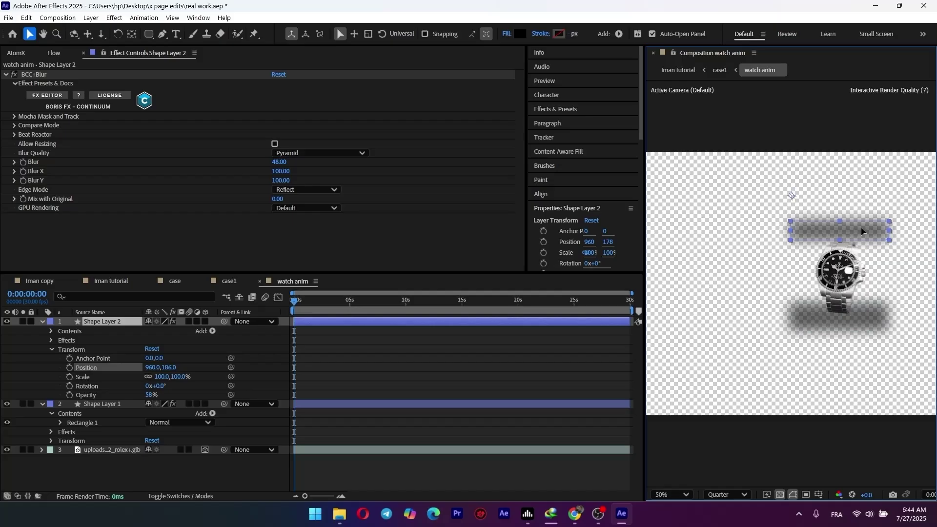
Copy the card shape layer from case1 into watch anim and place it beneath the watch layer.
click(229, 281)
click(109, 369)
key(ctrl+c)
click(292, 281)
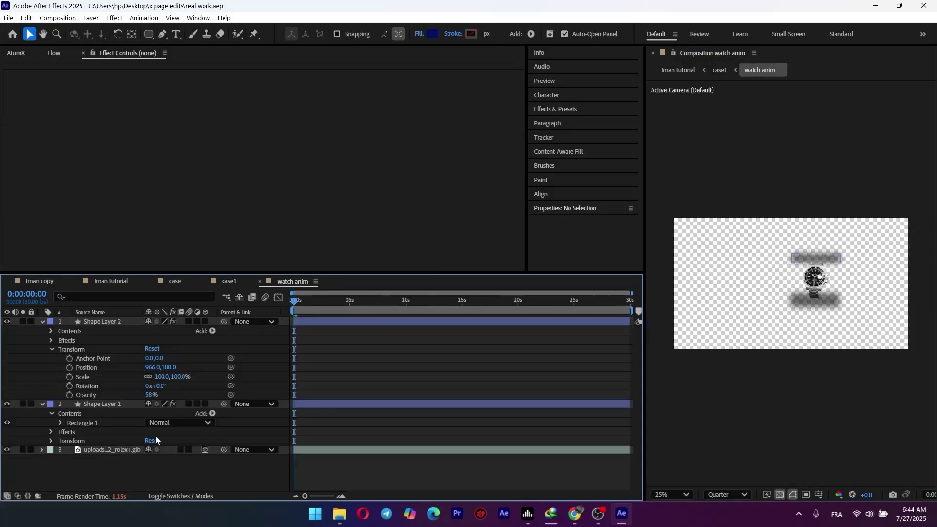
key(ctrl+v)
drag(115, 322, 117, 464)
scroll(822, 288, up, 2)
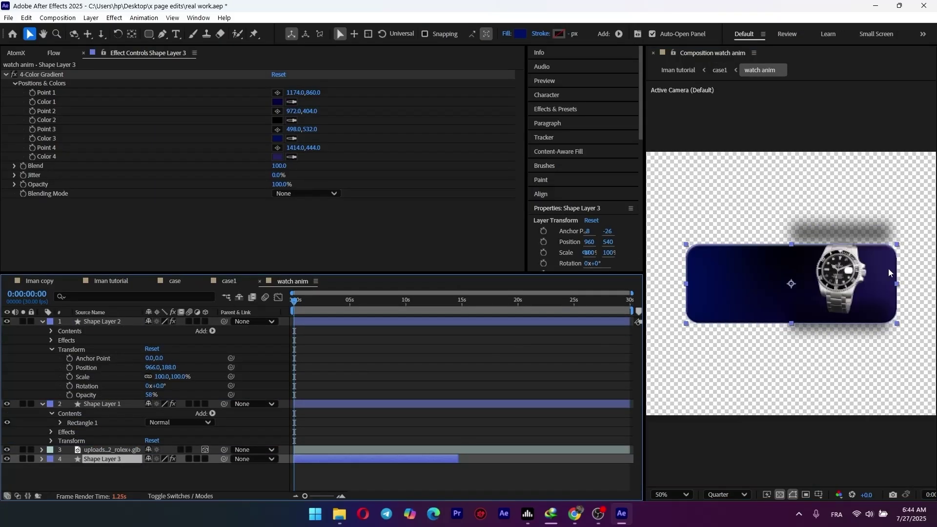
Move the upper blurred rectangle to 960, 226 and the lower one to 968, 508 so they meet the card's edges.
click(852, 254)
drag(834, 232, 833, 240)
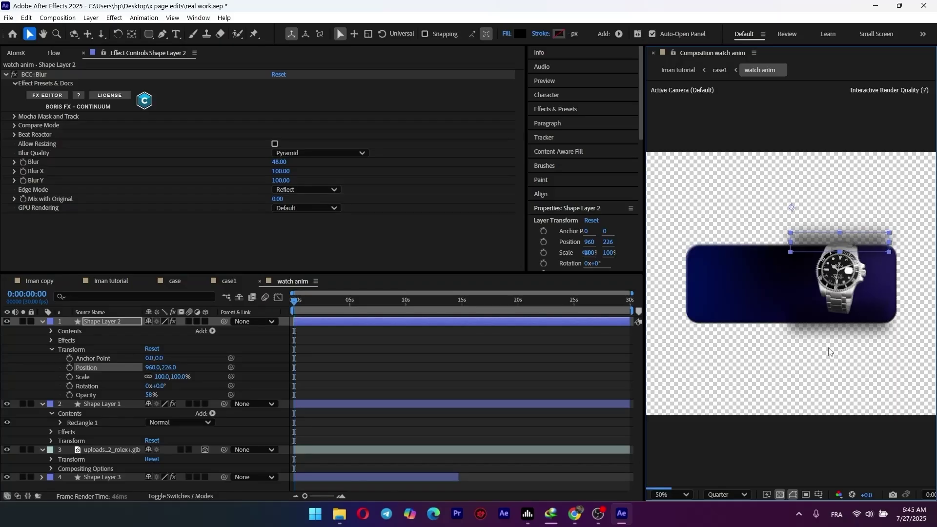
drag(832, 328, 832, 320)
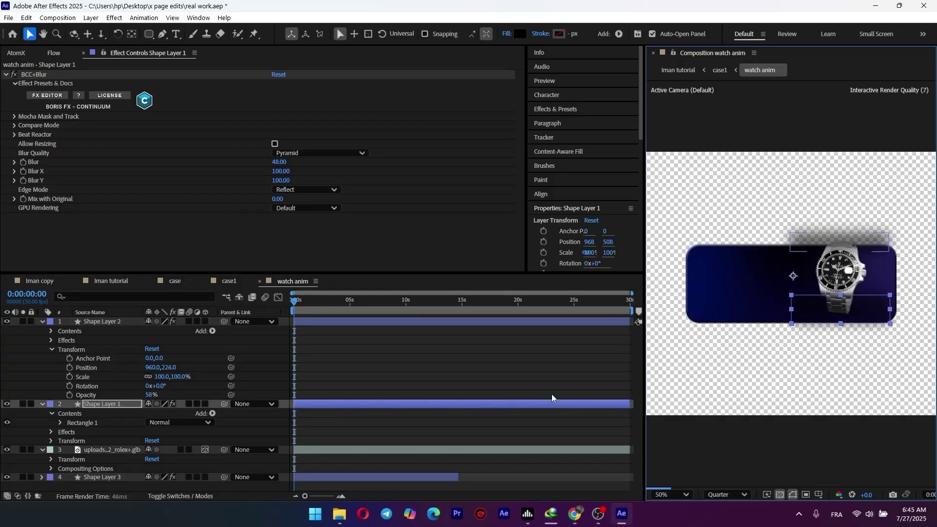
Stretch the upper blurred rectangle to 121.8% height at position 968, 196 and set its Opacity to 72%.
drag(833, 237, 795, 234)
key(ctrl+z)
drag(842, 258, 842, 264)
drag(841, 250, 841, 241)
drag(150, 394, 159, 393)
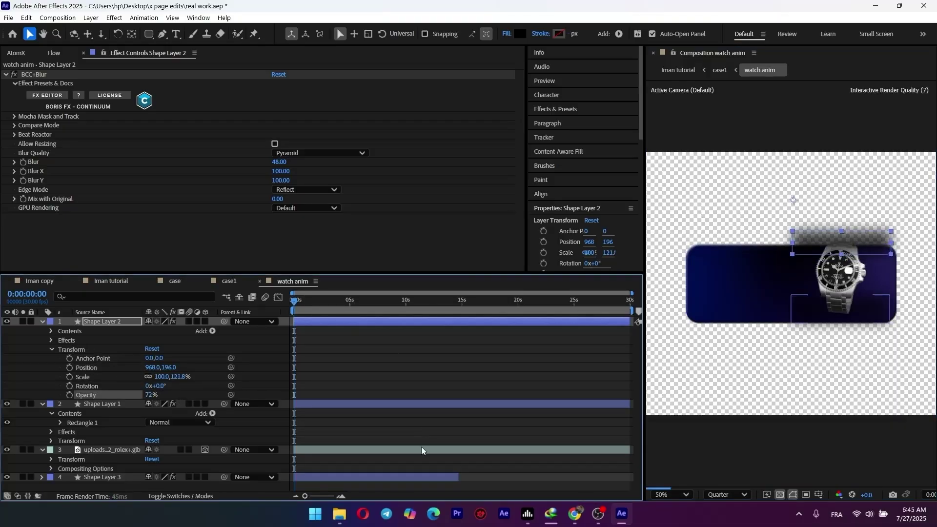
Add Position and Y Rotation keyframes to the watch model and move them to about 4 seconds.
click(422, 486)
click(71, 460)
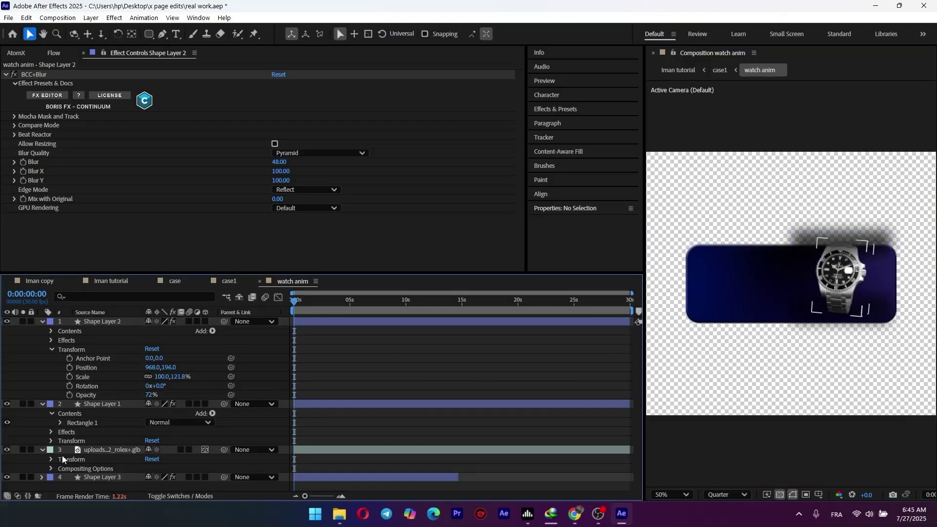
click(51, 460)
scroll(74, 468, down, 3)
drag(158, 450, 180, 449)
key(ctrl+z)
click(70, 450)
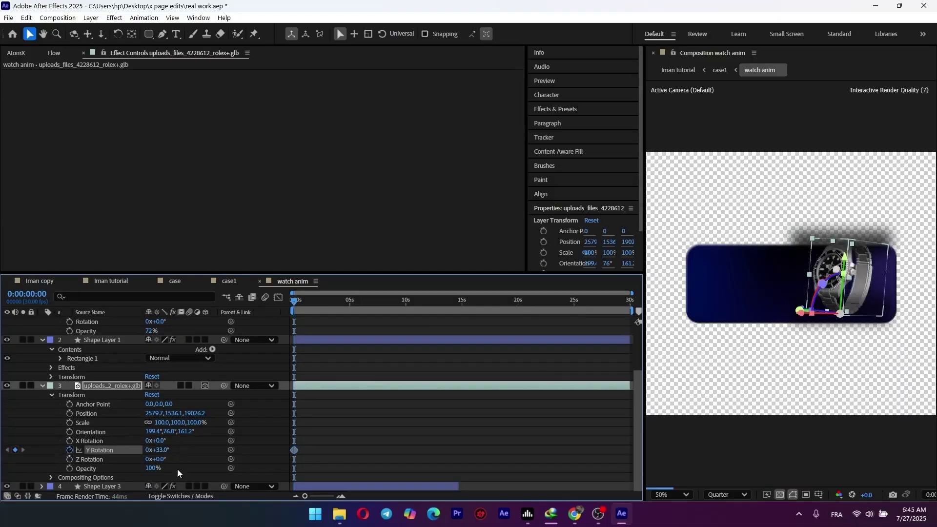
drag(317, 411, 289, 468)
drag(294, 450, 325, 447)
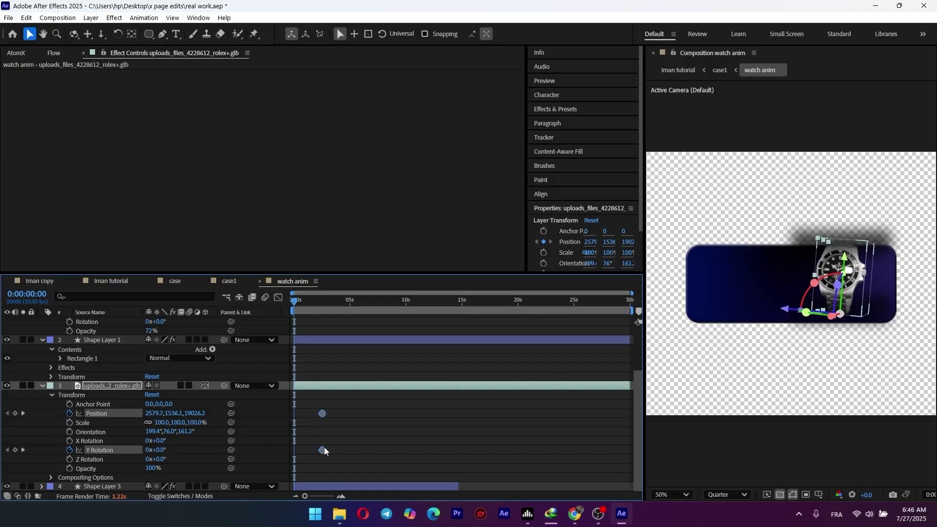
Keyframe the watch's starting pose below the card at 0:00 with Y Rotation 79° and Z Rotation 21°, plus a Z Rotation keyframe at 0:00:04:08.
drag(844, 286, 843, 351)
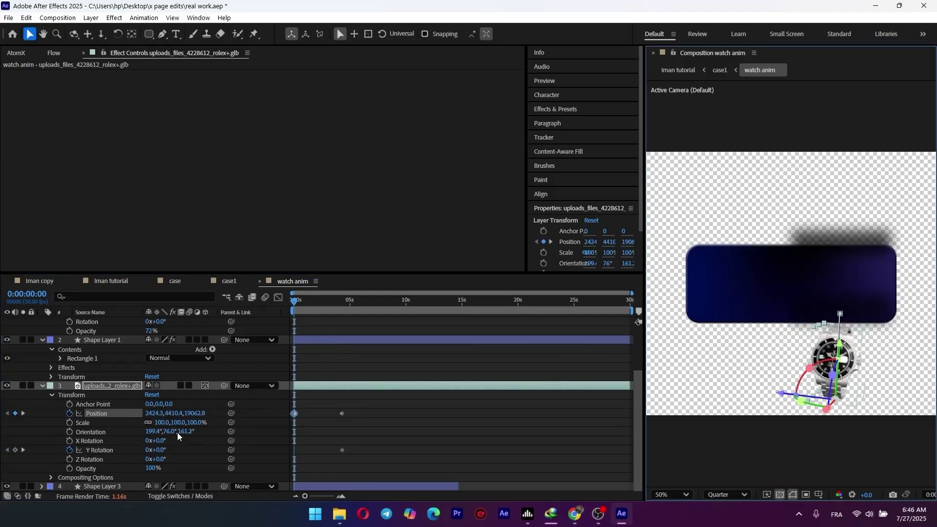
drag(155, 450, 207, 459)
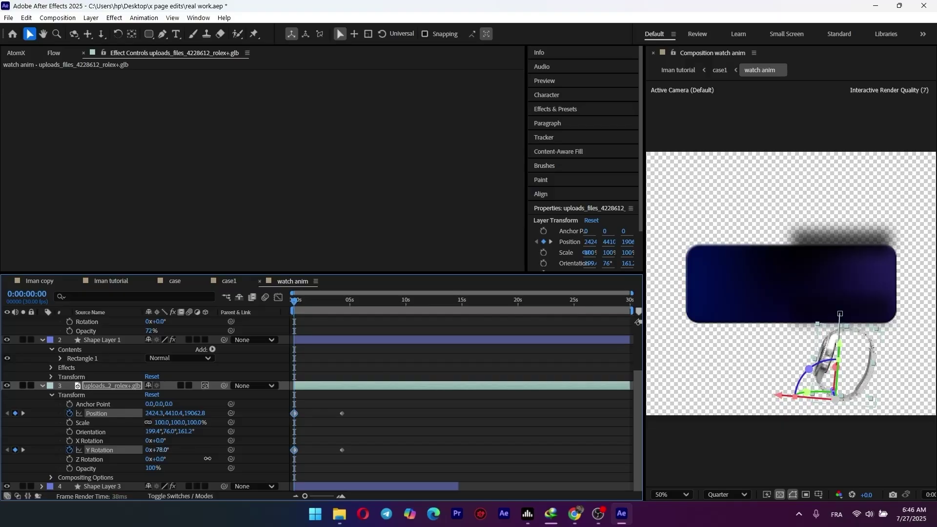
drag(320, 309, 345, 300)
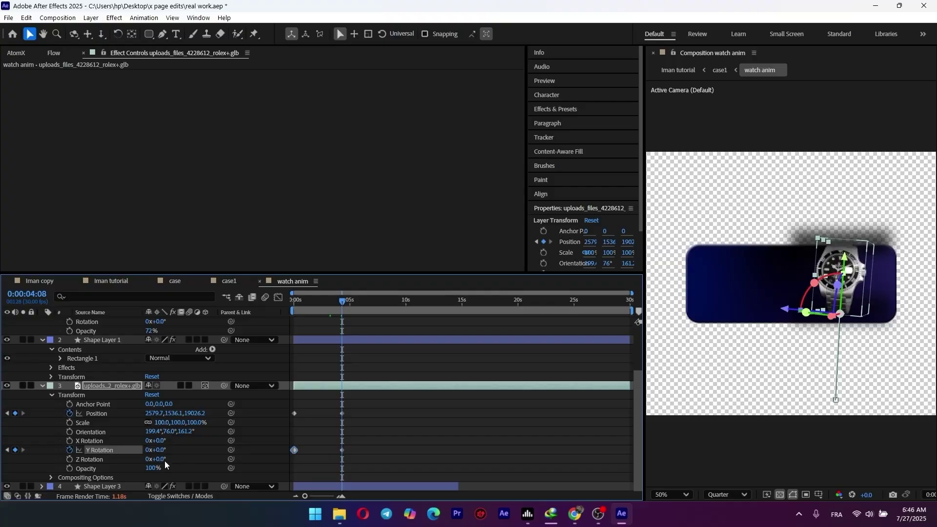
drag(161, 459, 176, 460)
click(70, 459)
key(Home)
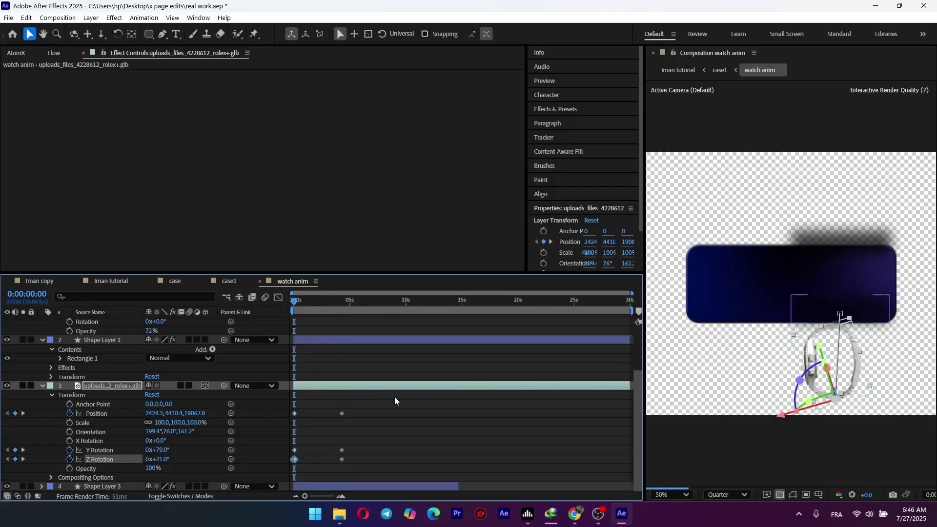
Preview the watch's rise and rotation in the timeline and save the project.
click(487, 454)
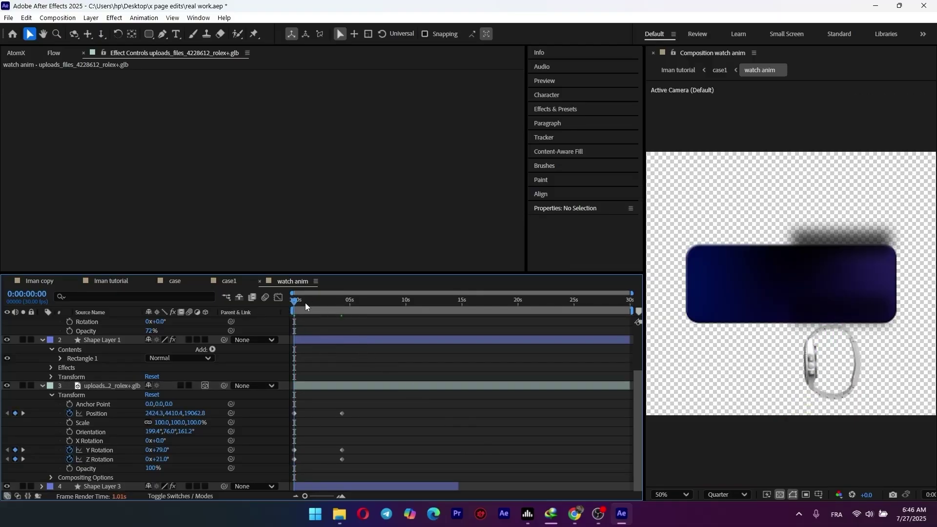
drag(312, 308, 292, 336)
key(ctrl+s)
Ease the watch's Position, Y Rotation and Z Rotation keyframes with a Flow curve of 0.19, 0.10, 0.30, 0.87.
drag(371, 472, 288, 401)
click(53, 53)
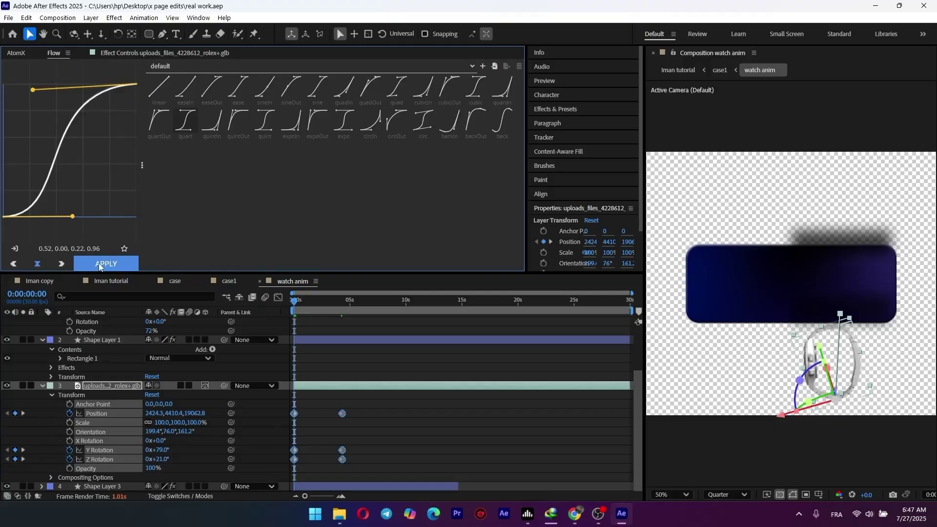
drag(72, 217, 4, 199)
drag(33, 90, 43, 101)
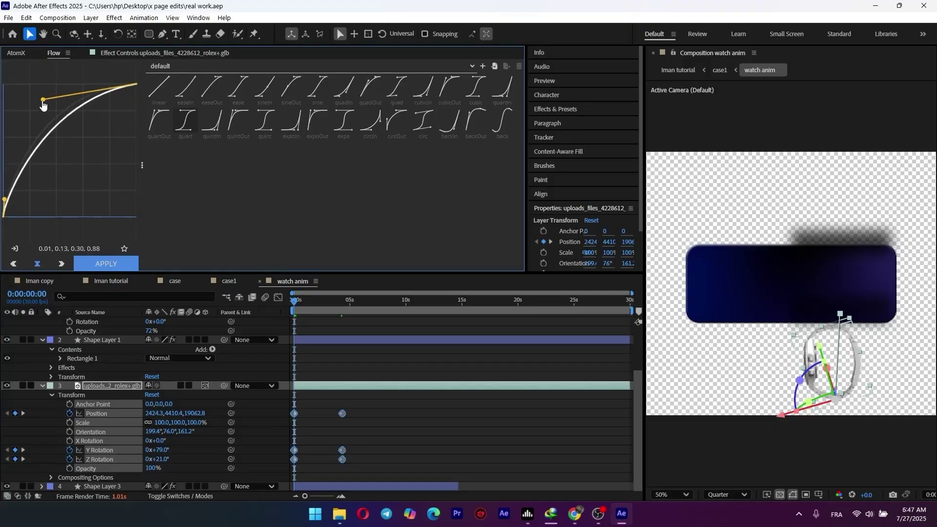
drag(14, 206, 29, 204)
click(106, 264)
click(428, 443)
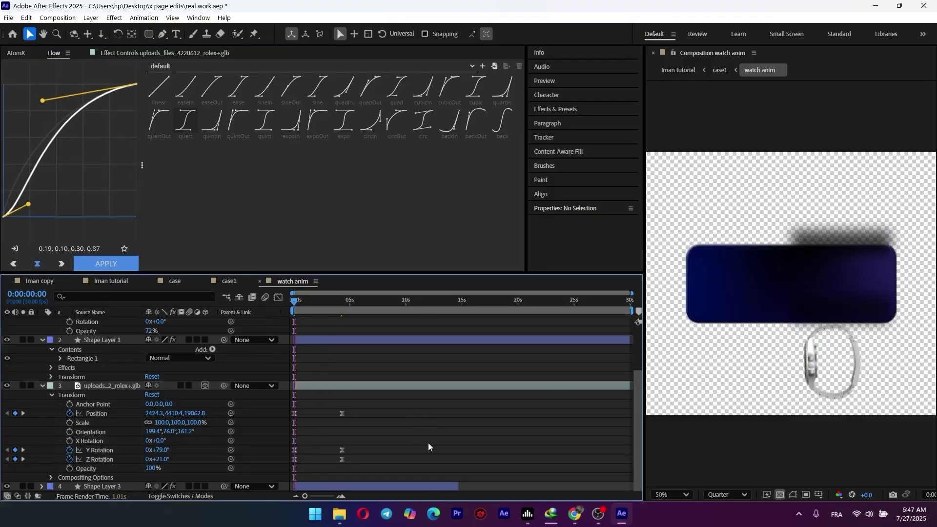
Check the watch's eased motion over the card in case1, and return to the watch anim composition.
click(229, 281)
drag(339, 303, 377, 304)
click(291, 282)
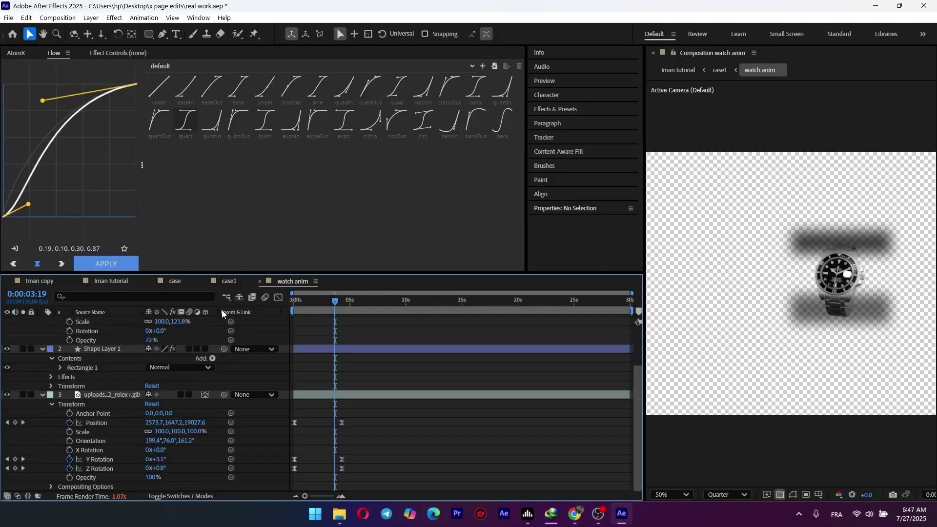
click(229, 281)
double_click(607, 357)
Narrow the upper blurred rectangle to 48.6% width at 1054, 198 and the lower one to 56.6% width at 1032, 508.
click(606, 393)
click(605, 349)
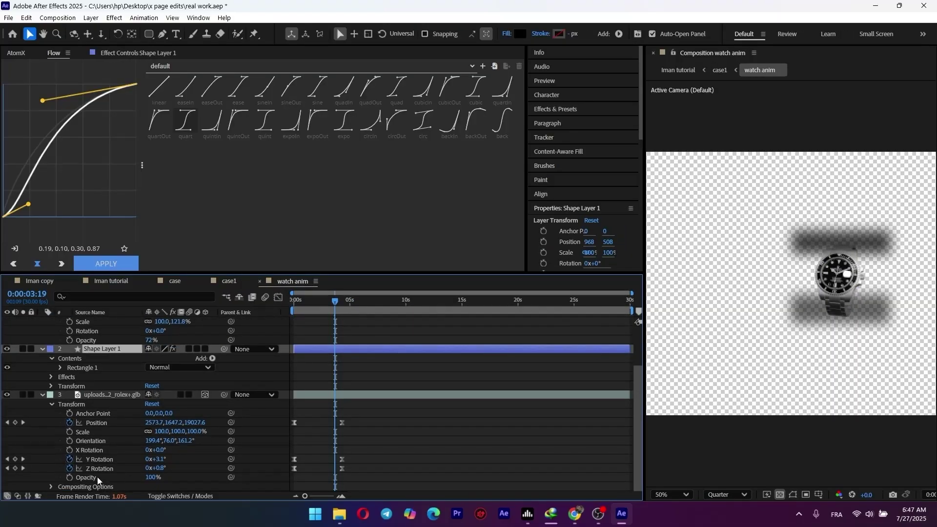
scroll(98, 478, up, 2)
click(513, 322)
click(859, 244)
drag(892, 254, 860, 254)
drag(840, 243, 855, 242)
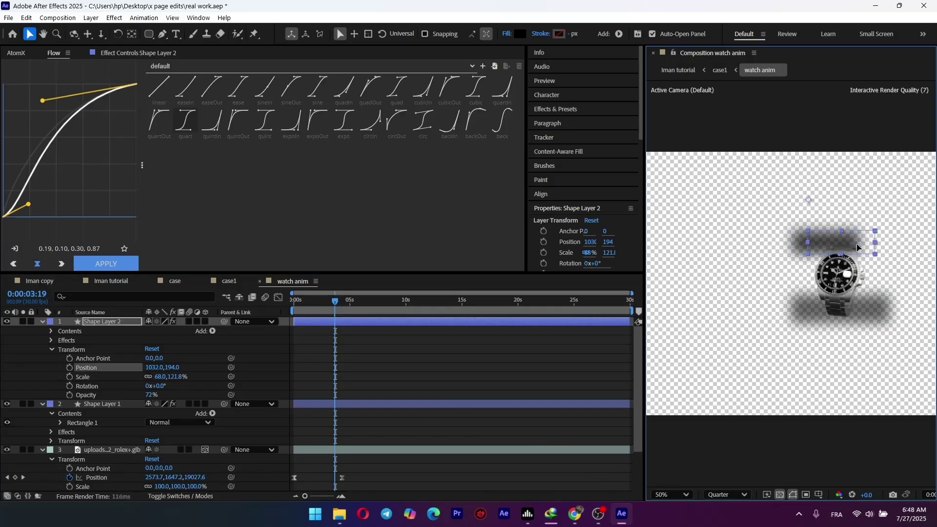
click(874, 309)
drag(892, 309, 849, 308)
click(852, 242)
drag(875, 242, 856, 242)
drag(840, 242, 847, 242)
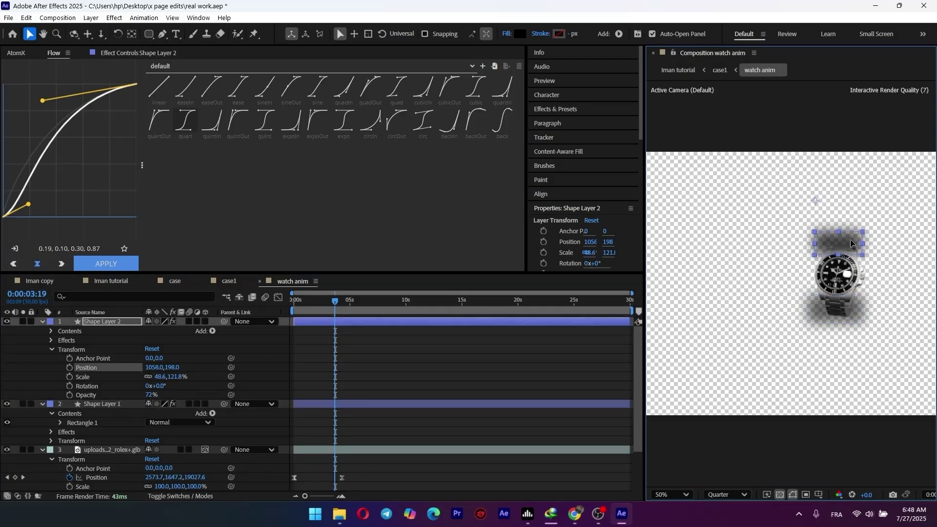
Keyframe the upper blurred rectangle's Opacity from 0% at 0:00 to 72% at 0:00:04:08.
click(395, 368)
drag(335, 300, 292, 300)
click(70, 395)
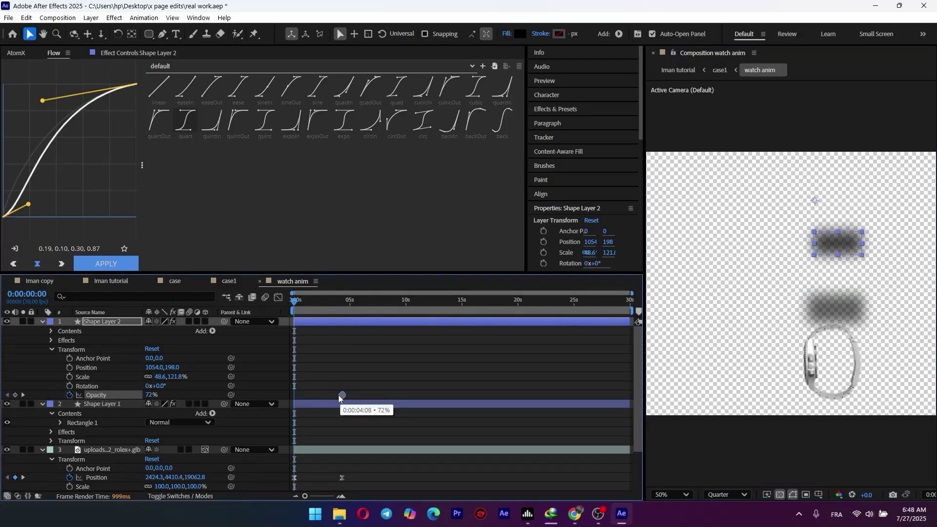
drag(150, 395, 113, 394)
Copy the upper rectangle's Opacity keyframes onto the Opacity of the lower blurred rectangle, starting at 0:00.
scroll(307, 334, down, 2)
drag(364, 328, 287, 346)
click(51, 385)
click(86, 432)
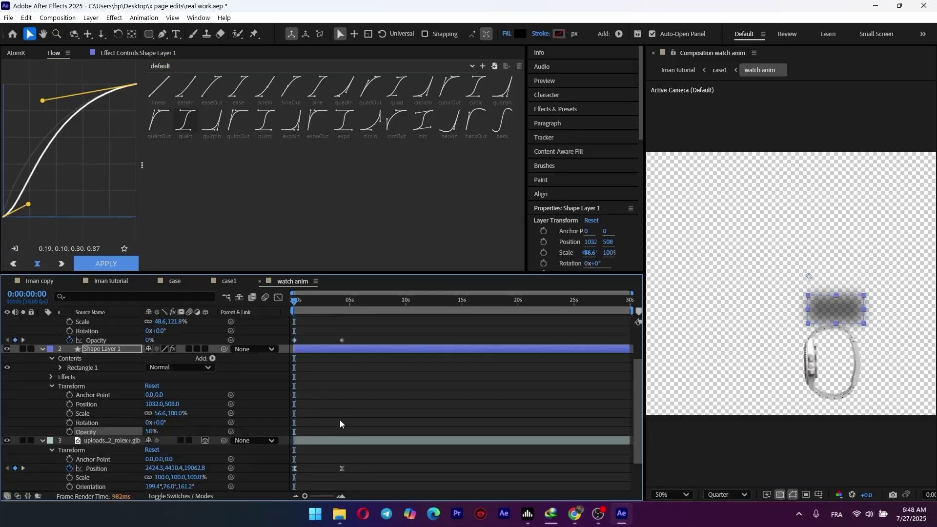
key(ctrl+v)
Ease the Opacity keyframes of both blurred rectangles with a Flow curve of 0.04, 0.57, 0.30, 0.88.
drag(293, 301, 319, 302)
drag(369, 434, 289, 336)
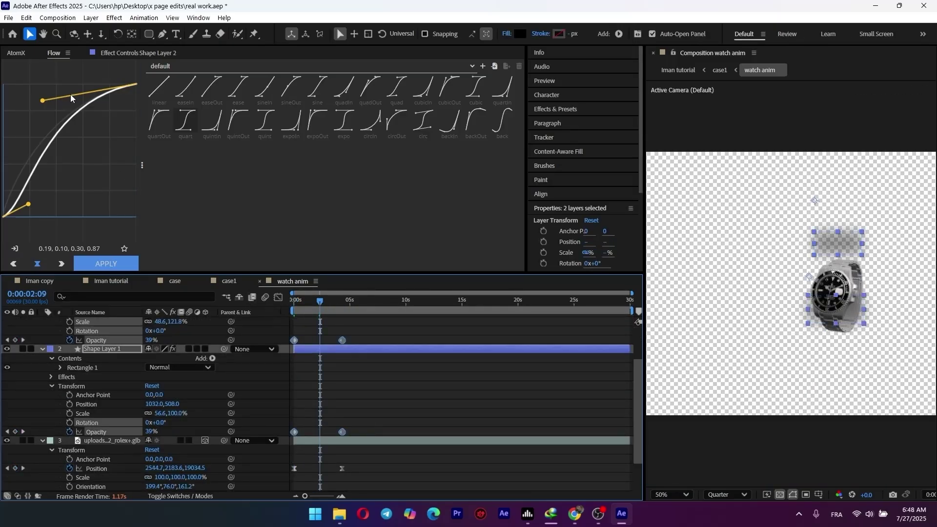
drag(28, 204, 7, 141)
drag(42, 101, 43, 100)
click(101, 263)
Scrub through the watch animation and compare the shadow fade in the watch anim and case1 compositions.
drag(319, 301, 377, 301)
scroll(352, 372, up, 2)
click(234, 281)
click(289, 283)
click(229, 281)
Draw a rounded rectangle mask on the watch anim layer in case1, enclosing the card with room above it.
click(103, 358)
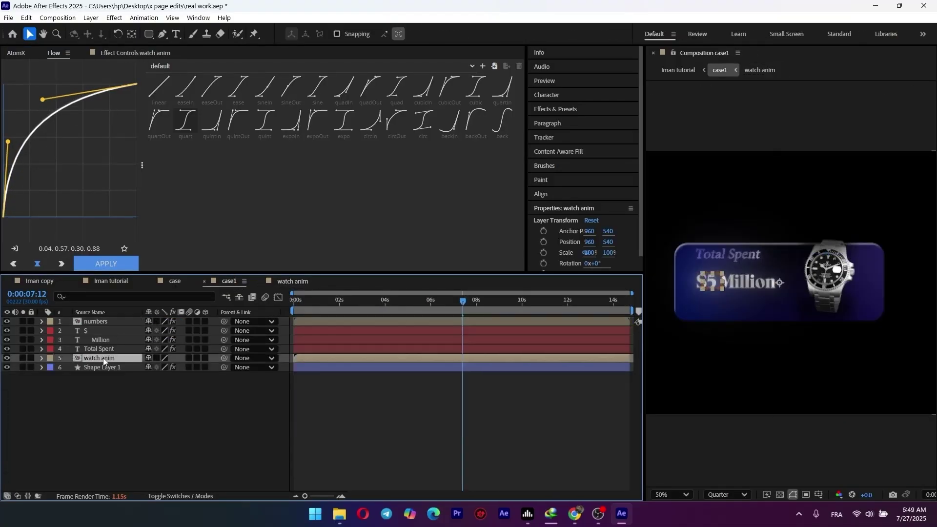
click(149, 34)
key(ctrl+z)
mouse_move(676, 246)
mouse_down()
mouse_move(829, 280)
mouse_move(884, 323)
mouse_up()
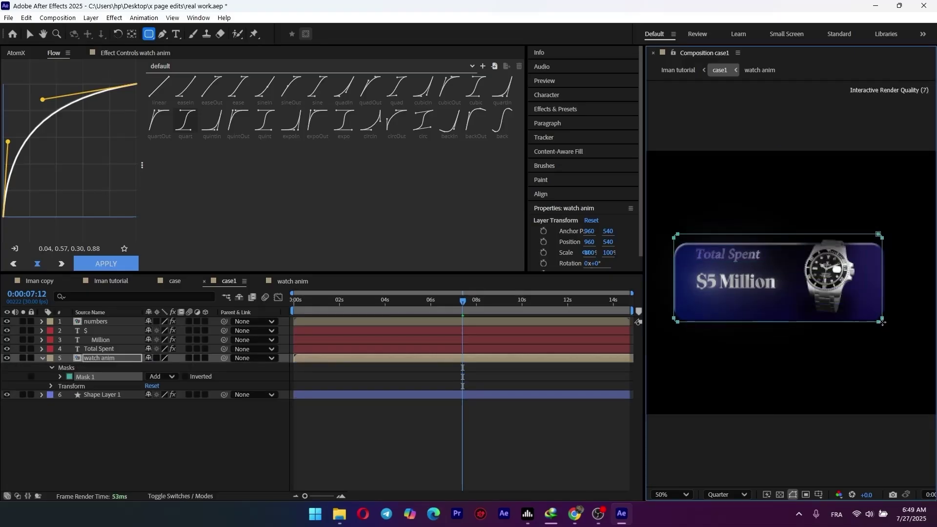
Set the preview resolution to Full and fine-tune the watch mask's rounded lower-right corner against the card's edge.
click(728, 495)
click(736, 416)
scroll(763, 355, up, 4)
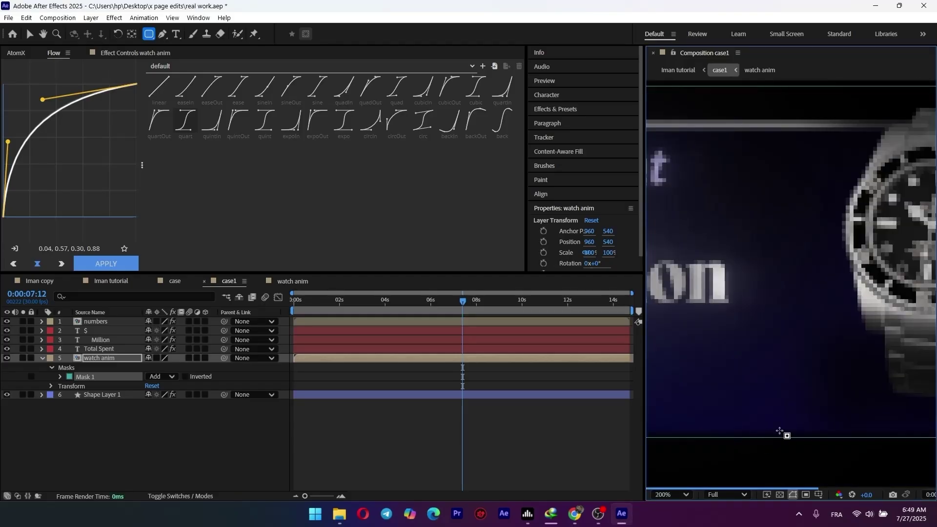
key(h)
drag(812, 421, 792, 306)
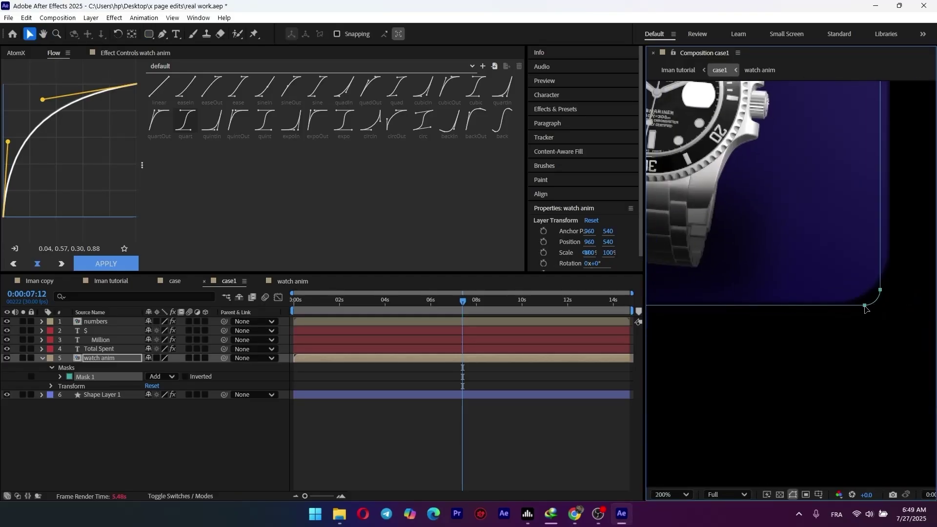
drag(864, 306, 867, 304)
click(865, 311)
scroll(763, 250, down, 2)
scroll(776, 259, up, 1)
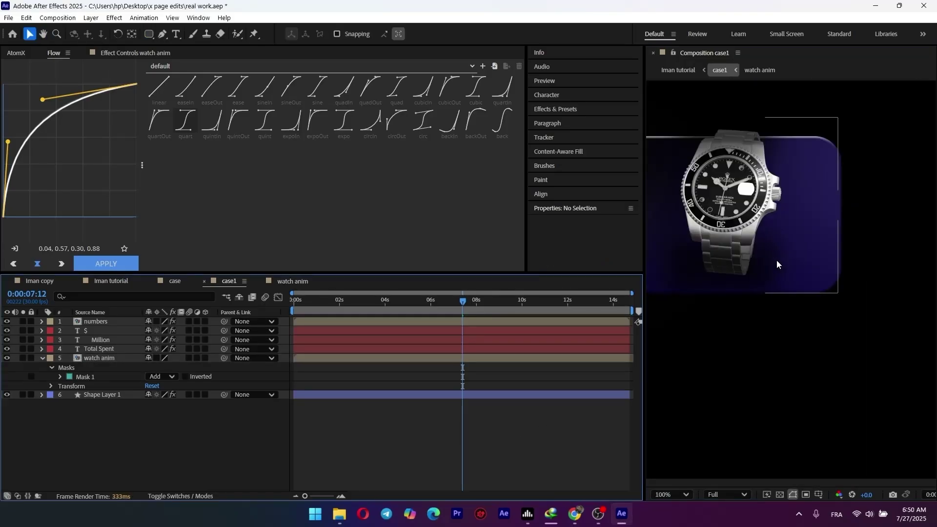
Check the masked watch at about 0:00:04:11 and set the preview resolution to Quarter.
key(h)
drag(691, 193, 756, 283)
key(v)
drag(462, 301, 393, 301)
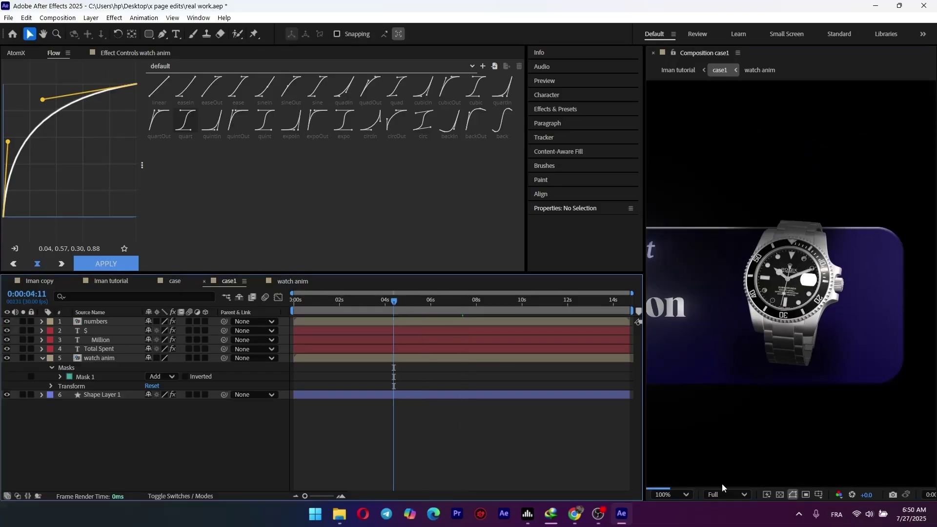
click(726, 495)
click(727, 467)
Move the case1 layer above the background layer in the Iman tutorial composition.
click(122, 281)
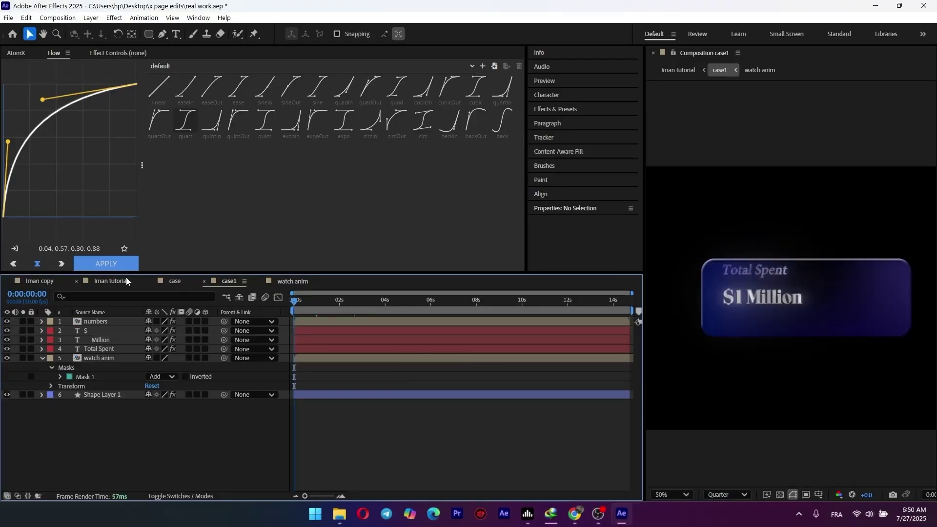
scroll(683, 307, down, 1)
scroll(683, 307, up, 1)
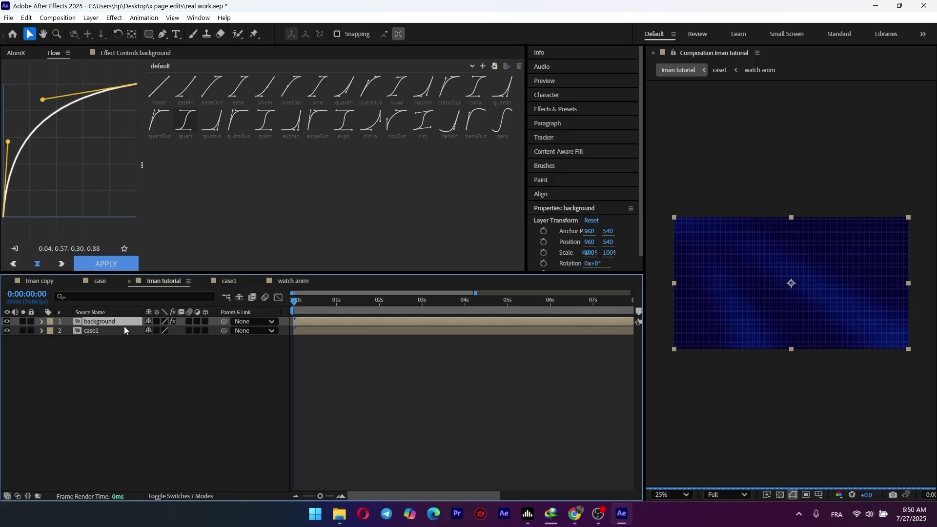
drag(124, 330, 123, 318)
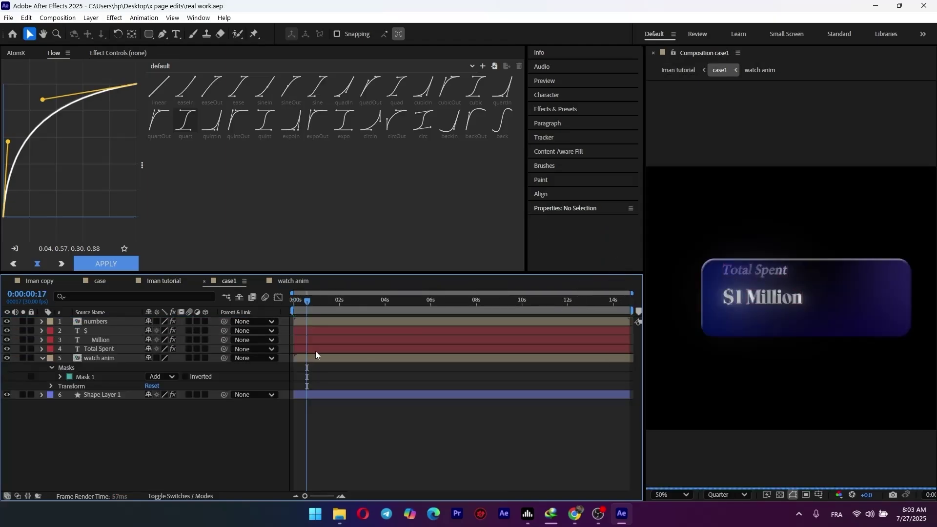
Apply the AtomX words preset [Wo][Ba][OPo]_01 from Opacity & Position Basic to the Total Spent layer as an In animation.
click(113, 350)
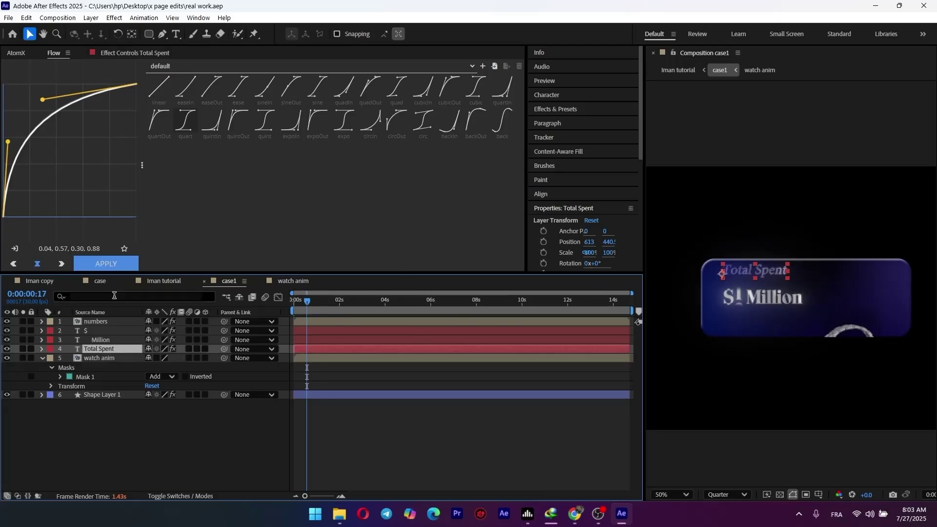
click(124, 53)
click(48, 53)
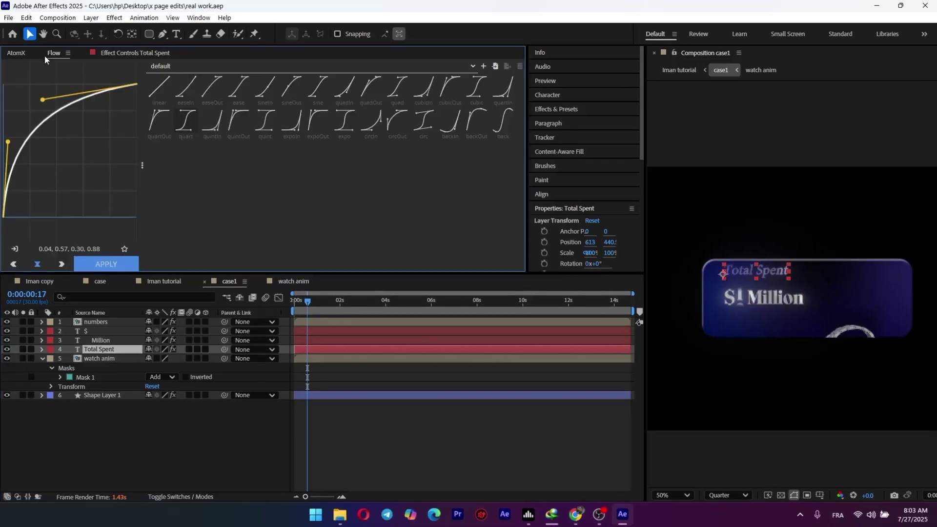
click(16, 53)
mouse_move(145, 154)
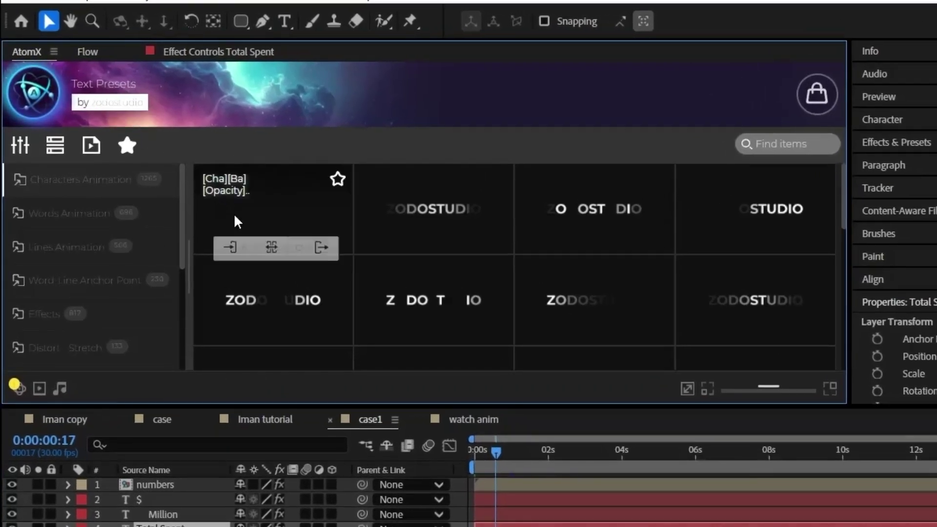
click(101, 214)
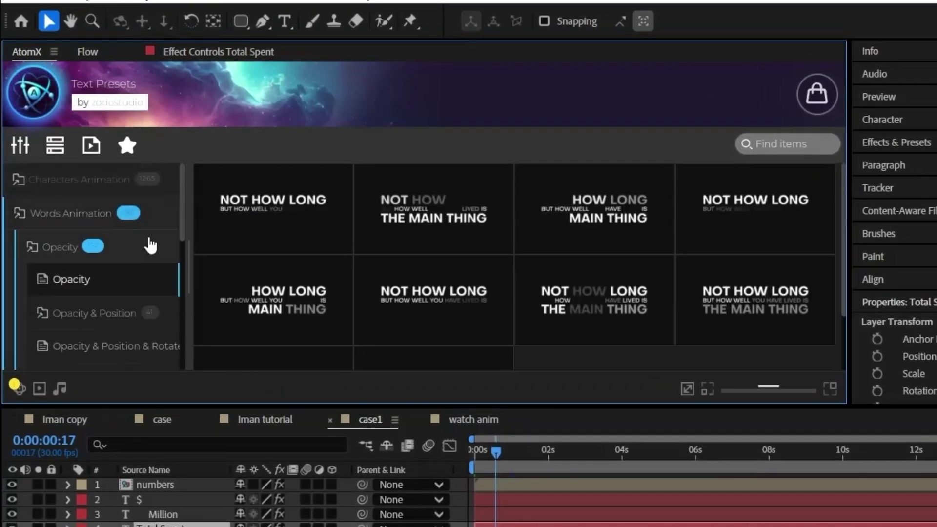
click(117, 282)
click(105, 316)
mouse_move(262, 239)
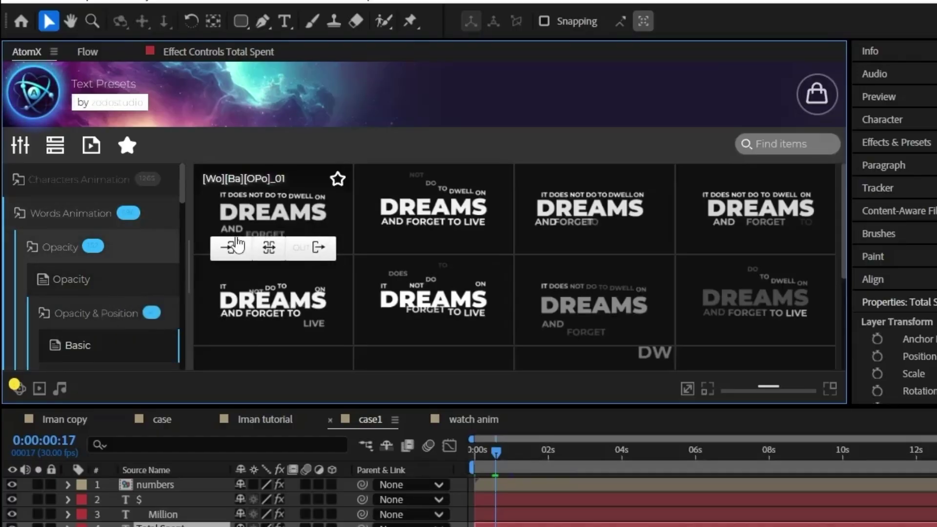
click(246, 288)
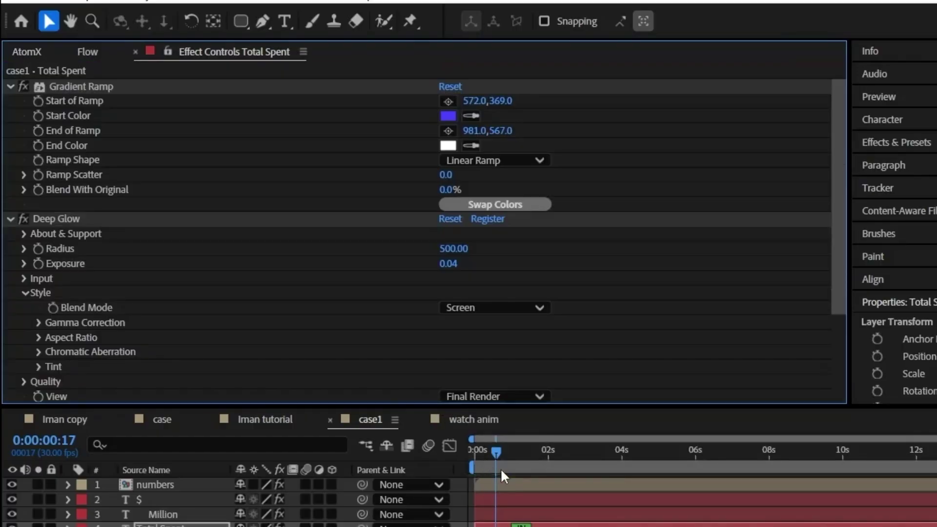
Preview the Total Spent text entrance from the beginning of case1 and save the project.
mouse_move(497, 457)
mouse_down()
mouse_move(478, 462)
mouse_move(501, 473)
mouse_up()
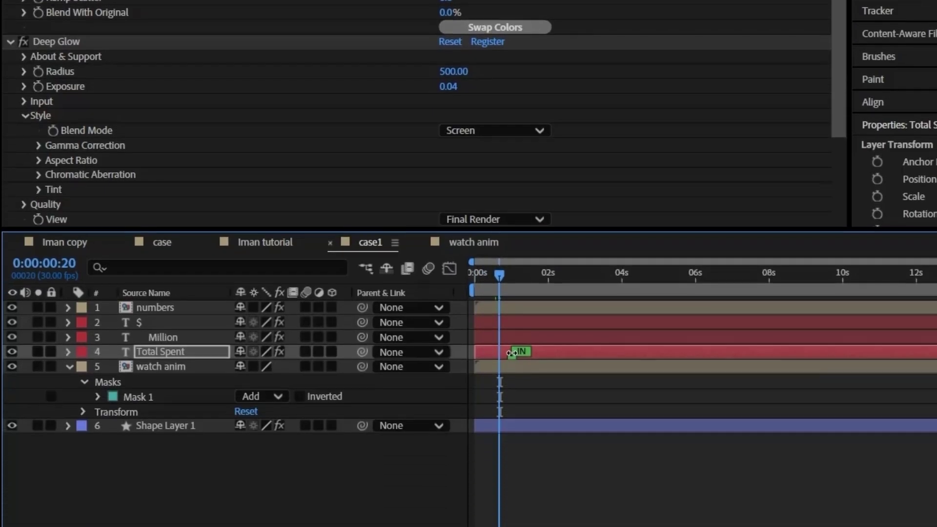
key(Home)
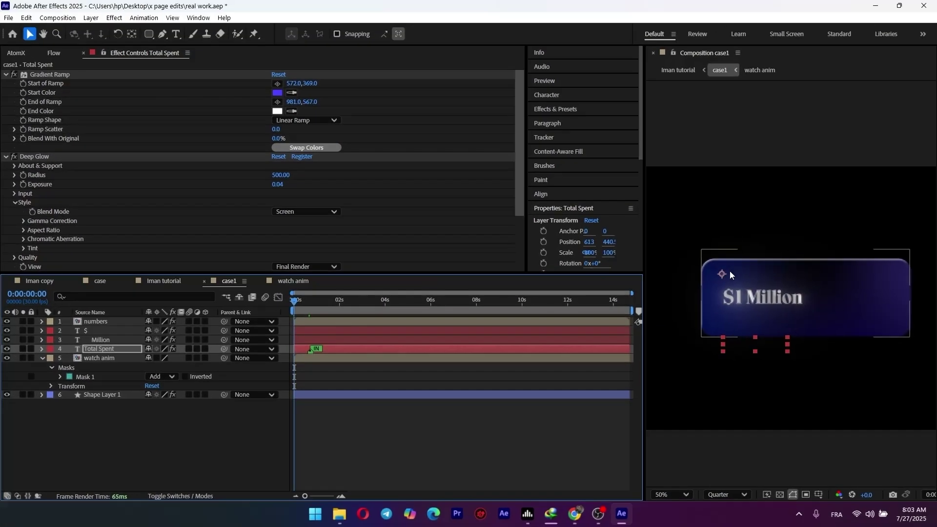
scroll(730, 271, down, 3)
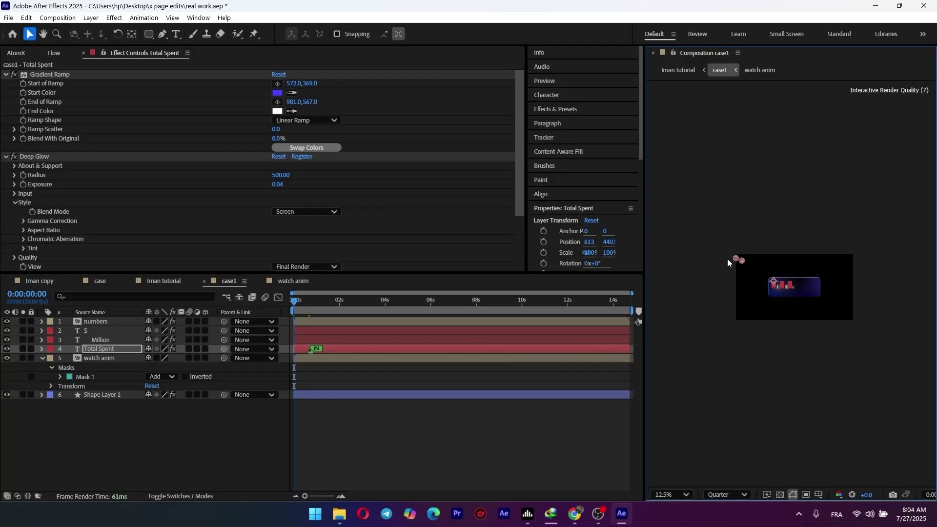
scroll(665, 222, up, 2)
scroll(776, 278, up, 2)
key(ctrl+s)
key(space)
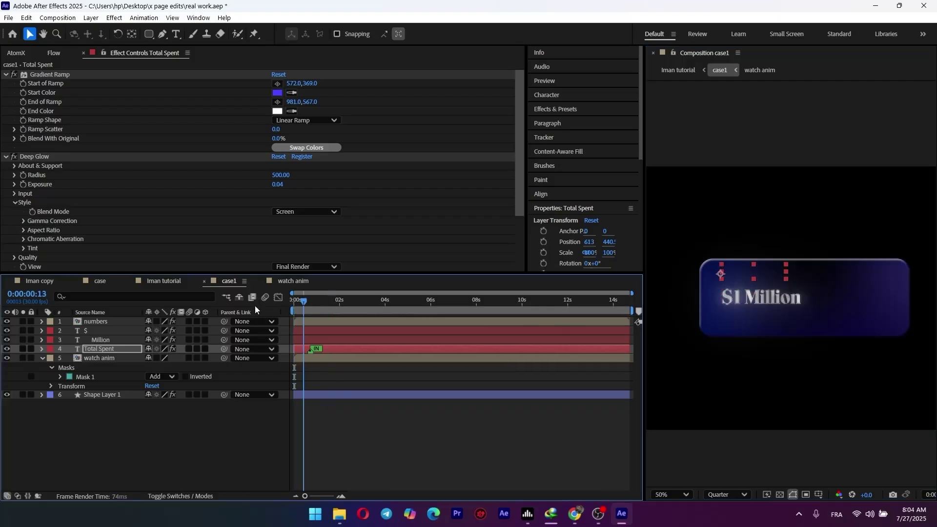
Apply the AtomX words preset [Wo][Ba][Opacity]_01 to the $ layer as an In animation at 0:00.
click(112, 330)
key(Home)
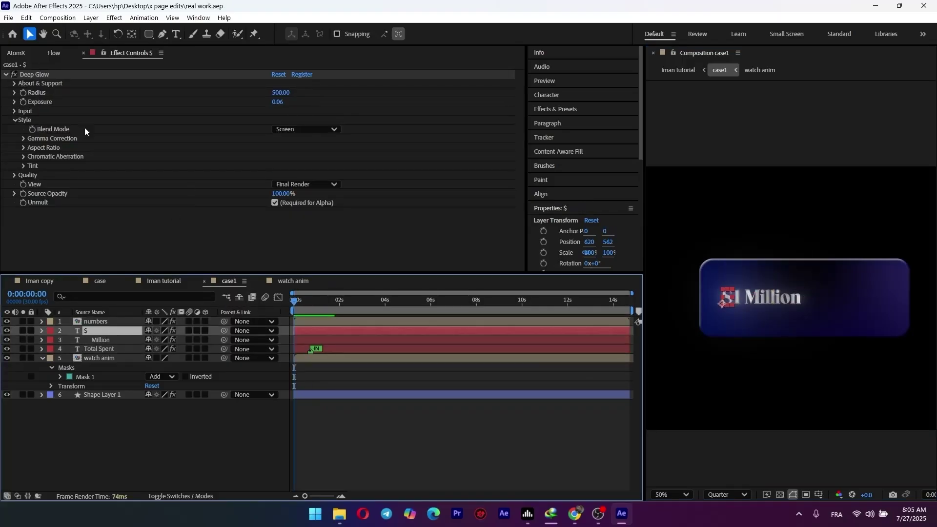
click(16, 53)
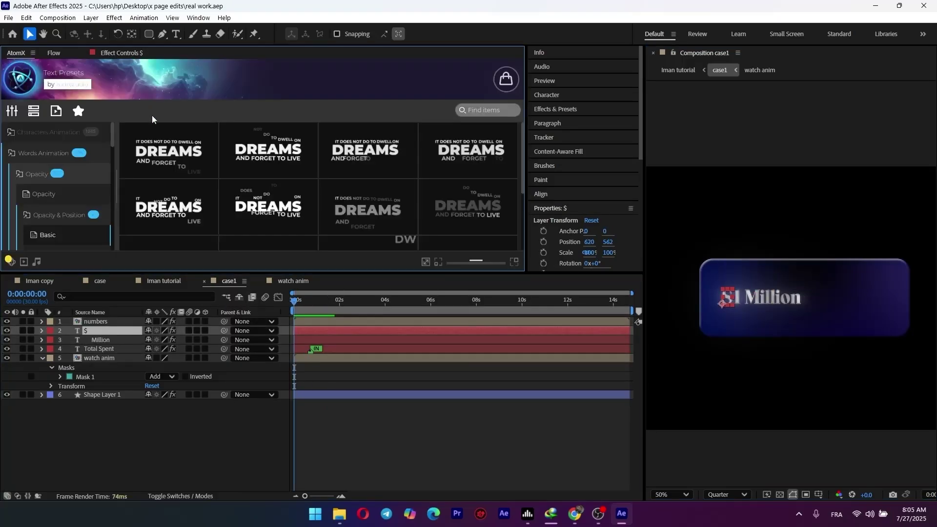
click(65, 194)
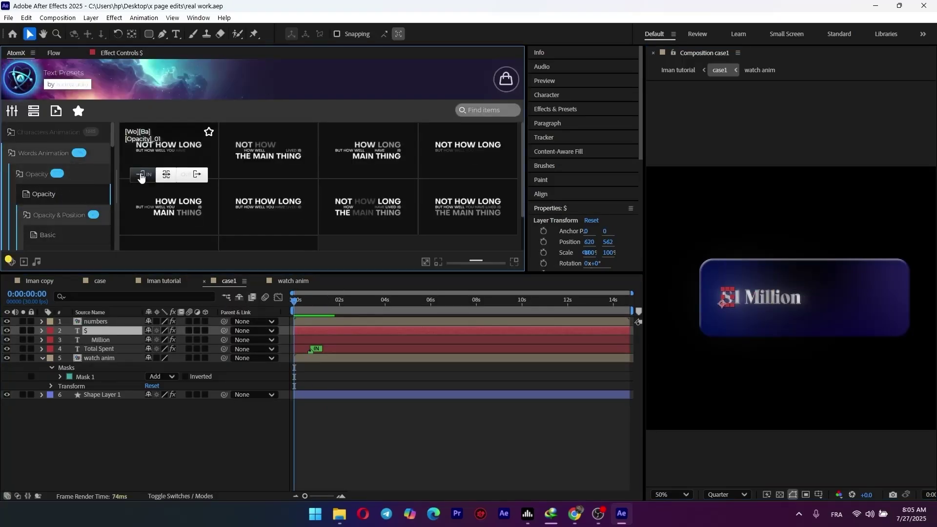
click(142, 174)
Shift the Total Spent layer's In marker slightly earlier and place that layer directly above the $ layer.
mouse_move(295, 305)
mouse_down()
mouse_move(309, 306)
mouse_move(297, 306)
mouse_up()
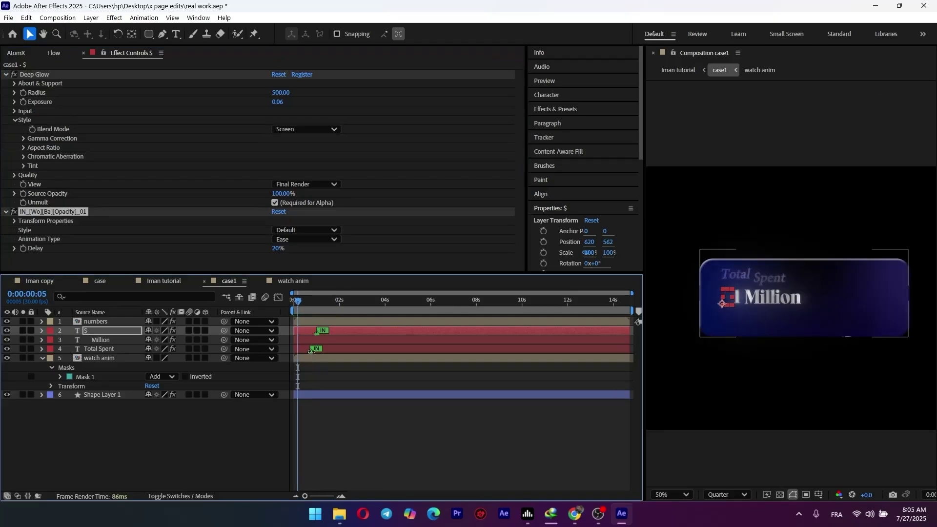
click(320, 347)
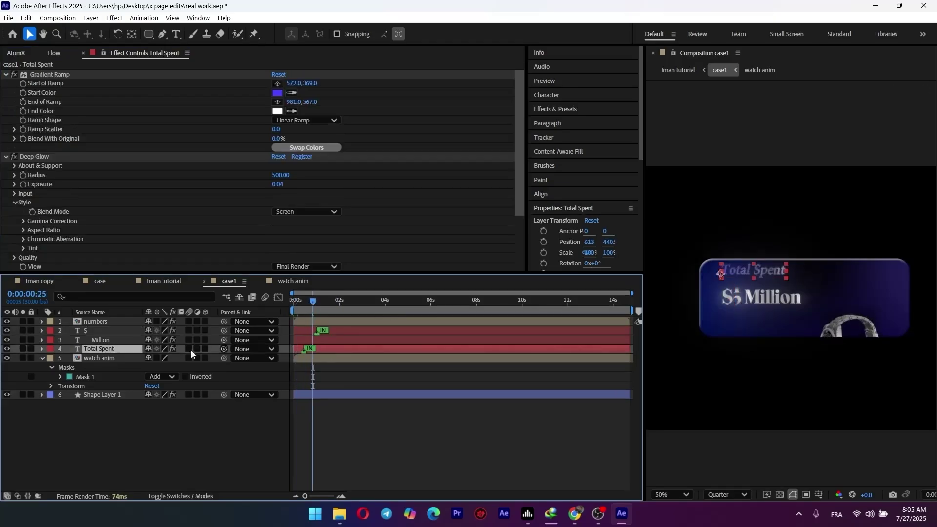
drag(120, 329, 104, 391)
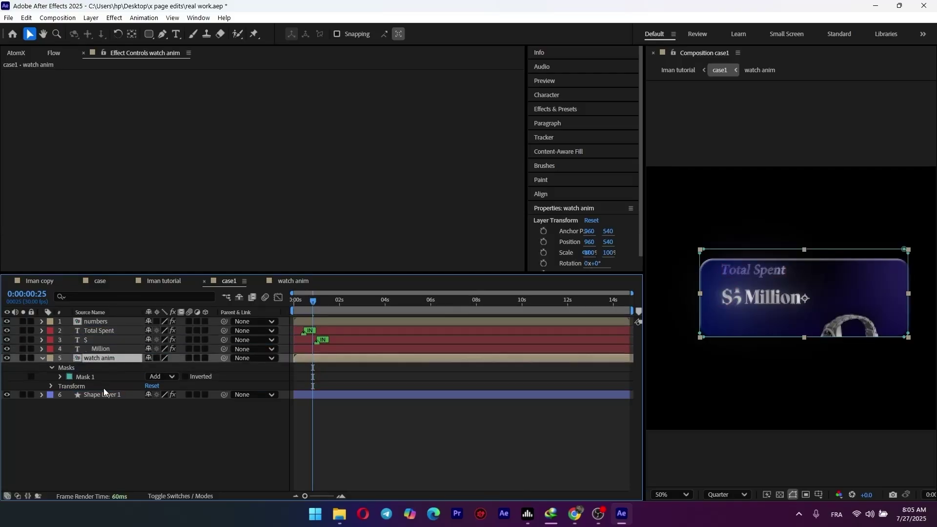
Place the numbers layer directly below the $ layer in case1 and reveal its Transform properties.
drag(106, 327, 108, 346)
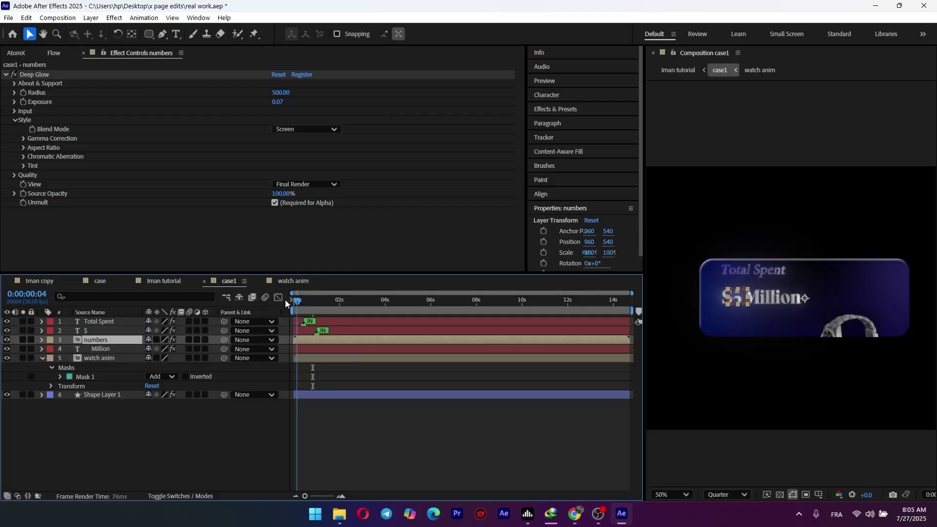
drag(296, 301, 312, 301)
click(41, 339)
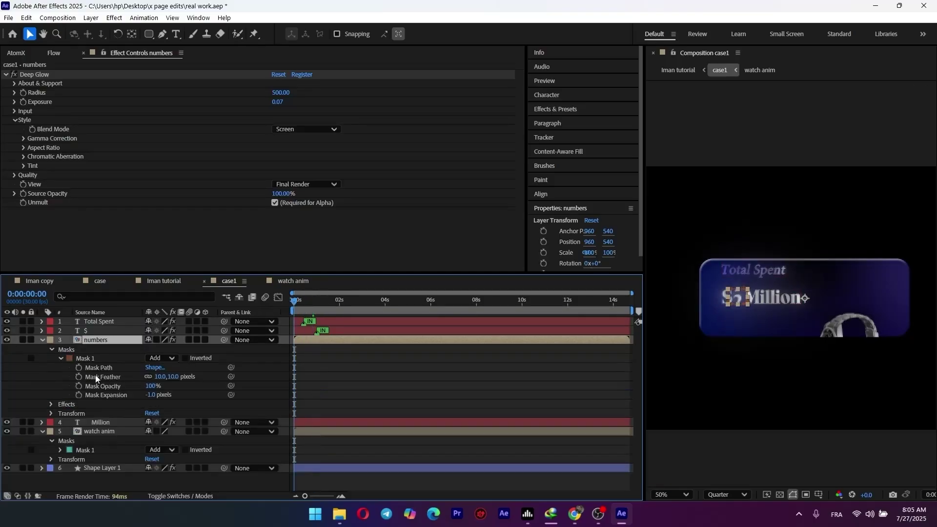
click(45, 406)
click(51, 350)
click(50, 358)
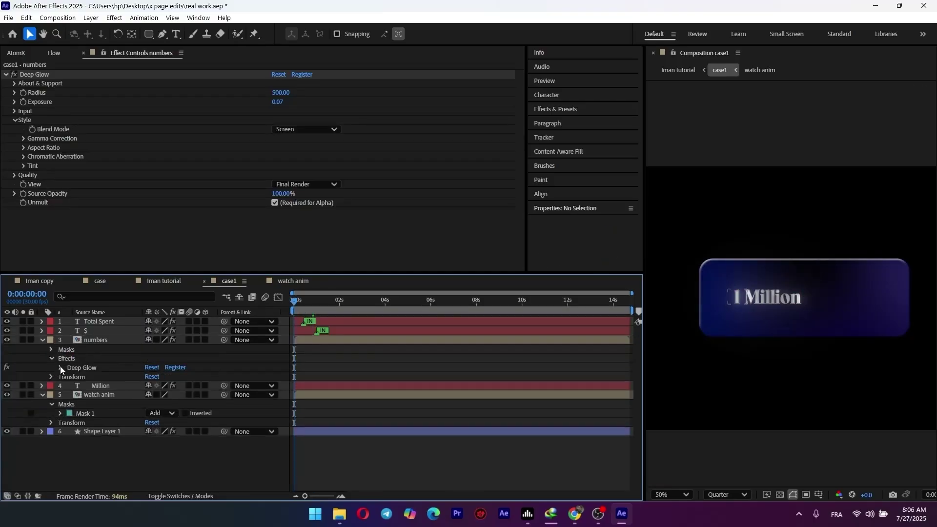
click(56, 376)
Keyframe the numbers layer's opacity from 0% at 0:00:00:12 to 100% at 0:00:00:20.
click(304, 300)
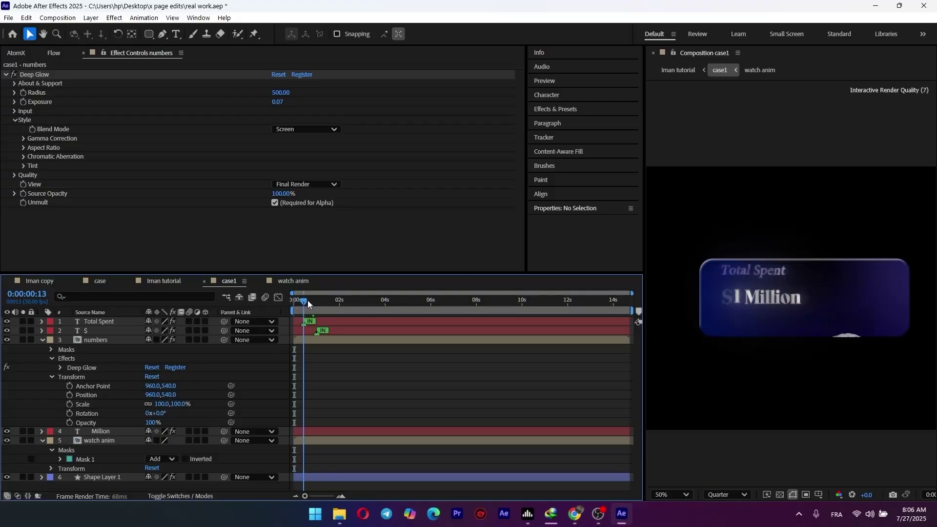
click(308, 301)
click(69, 423)
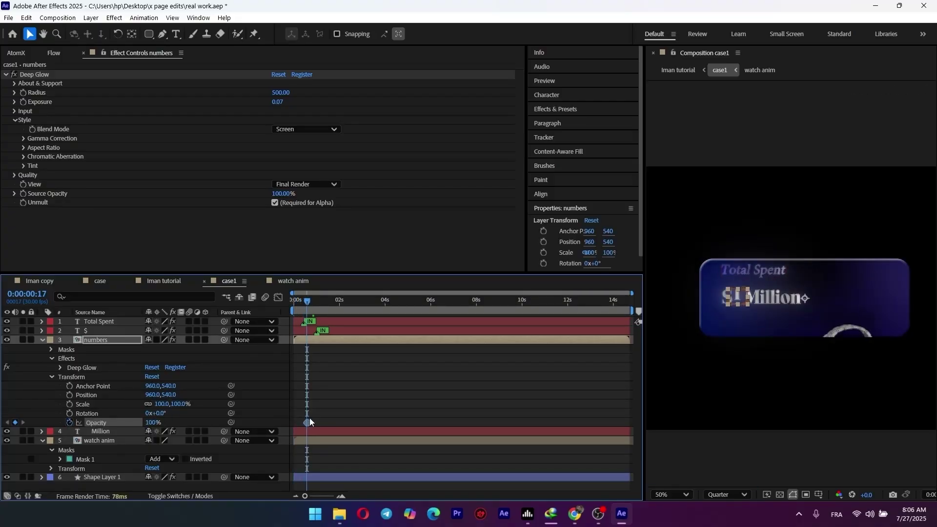
key(=)
key(=)
key(=)
key(=)
drag(463, 303, 497, 303)
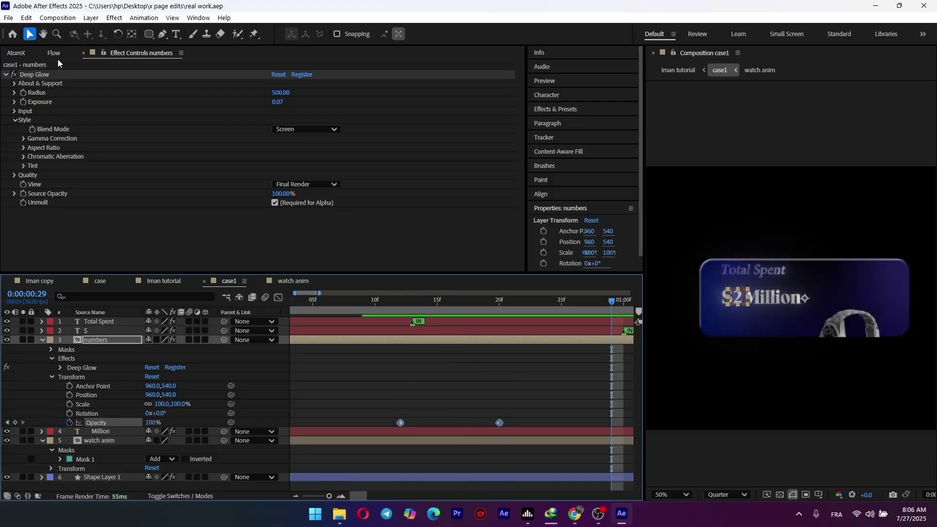
Ease the numbers opacity keyframes with a Flow curve of 0.04, 0.57, 0.77, 0.39 and preview the fade.
click(53, 53)
drag(43, 100, 107, 165)
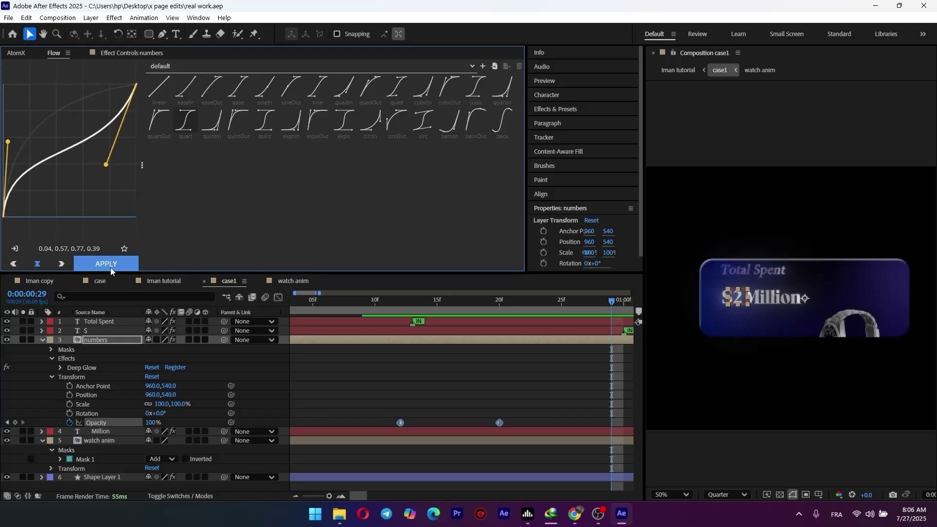
click(388, 301)
key(space)
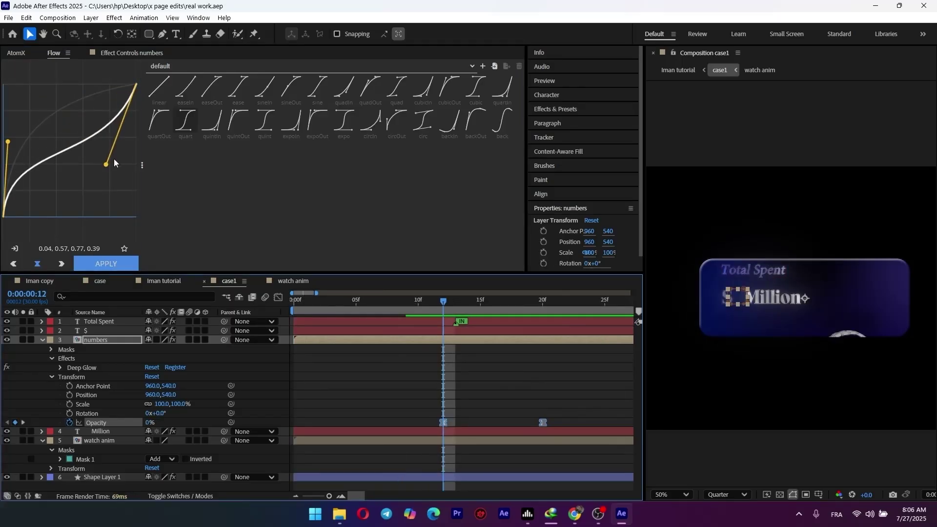
Apply a Flow curve of 0.00, 0.31, 0.34, 0.85 to the numbers opacity keyframes, preview the fade and save the project.
click(106, 165)
drag(106, 168, 49, 103)
drag(8, 142, 3, 175)
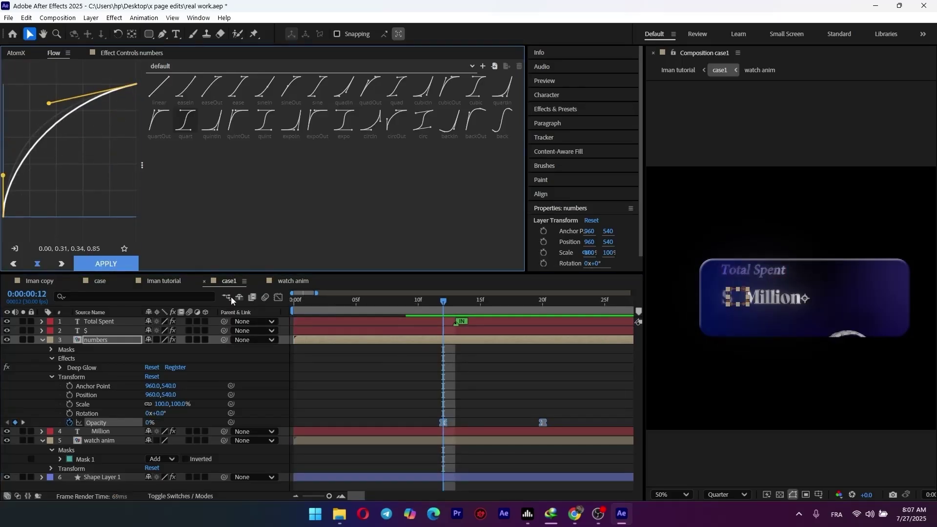
click(106, 263)
key(space)
scroll(608, 396, down, 5)
key(space)
key(ctrl+s)
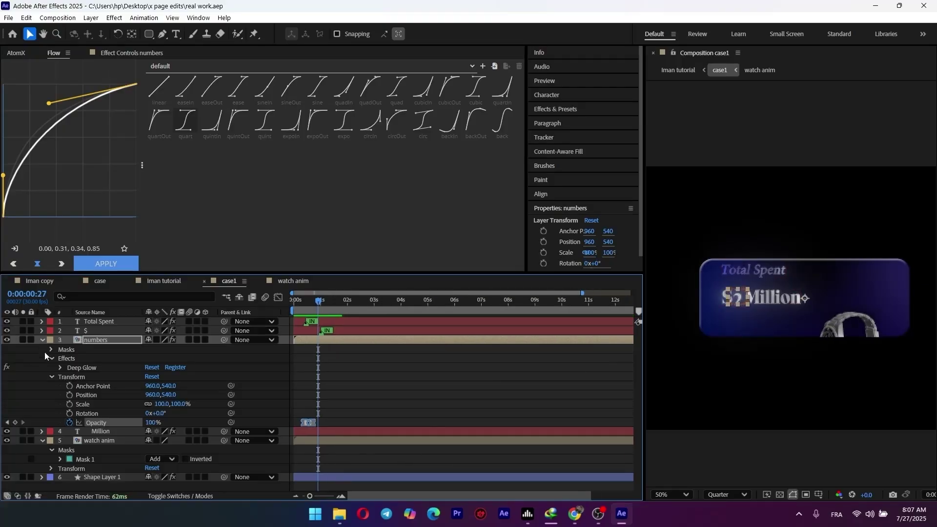
Collapse the numbers layer's properties and shift that layer so it starts slightly later in case1.
click(43, 340)
click(320, 348)
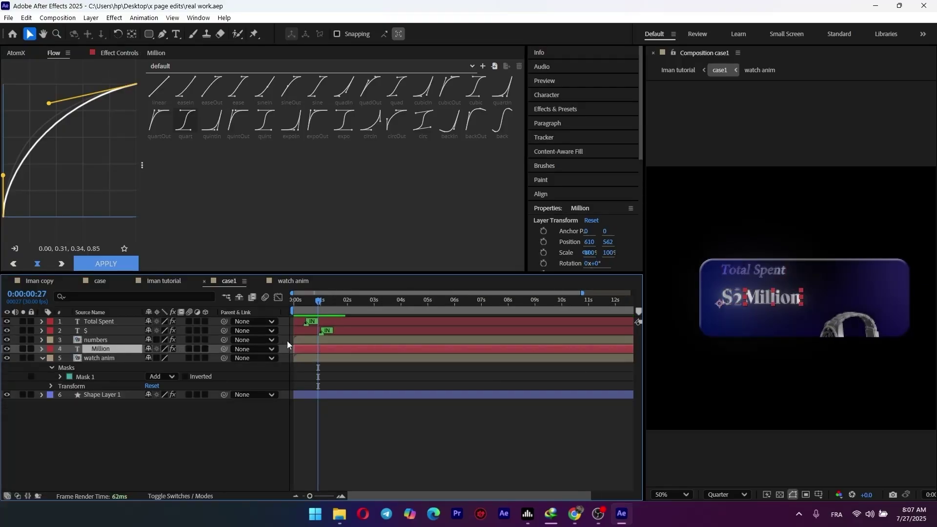
click(336, 340)
click(313, 300)
drag(313, 301, 330, 335)
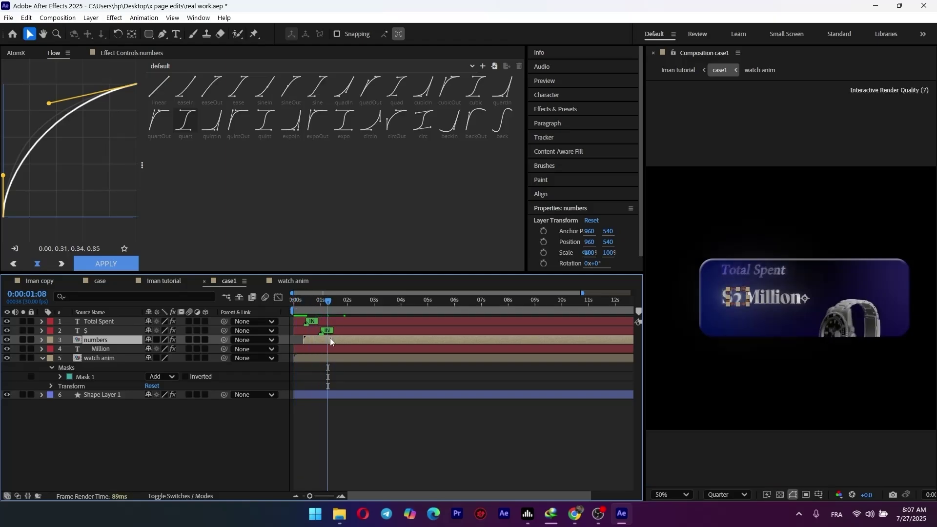
Apply the AtomX characters preset [Cha][Ba][OPo]_01 from Opacity & Position Basic to the Million layer as an In animation at 0:00.
click(327, 349)
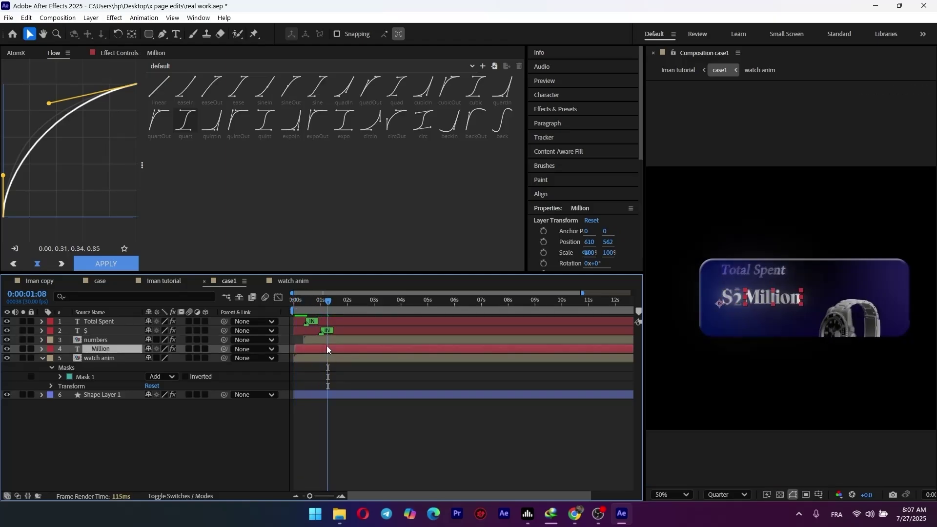
key(Home)
click(92, 54)
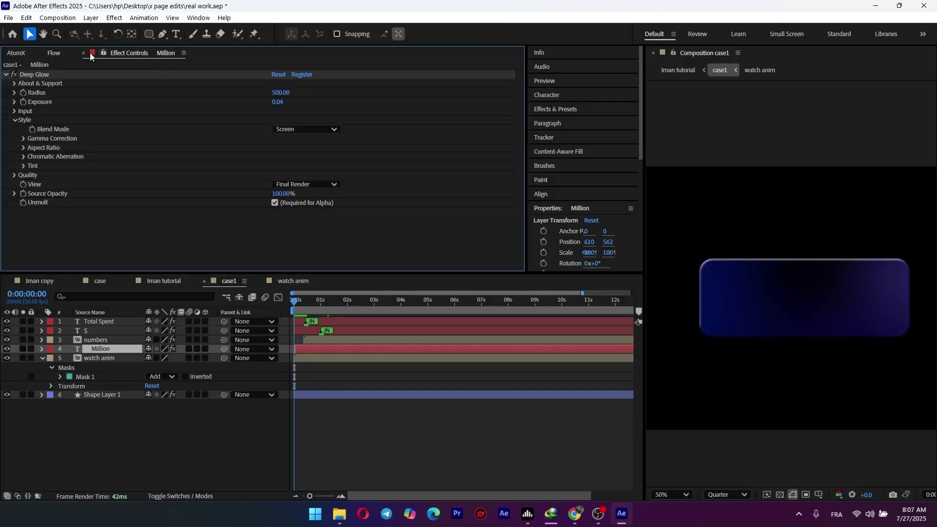
click(16, 53)
click(66, 133)
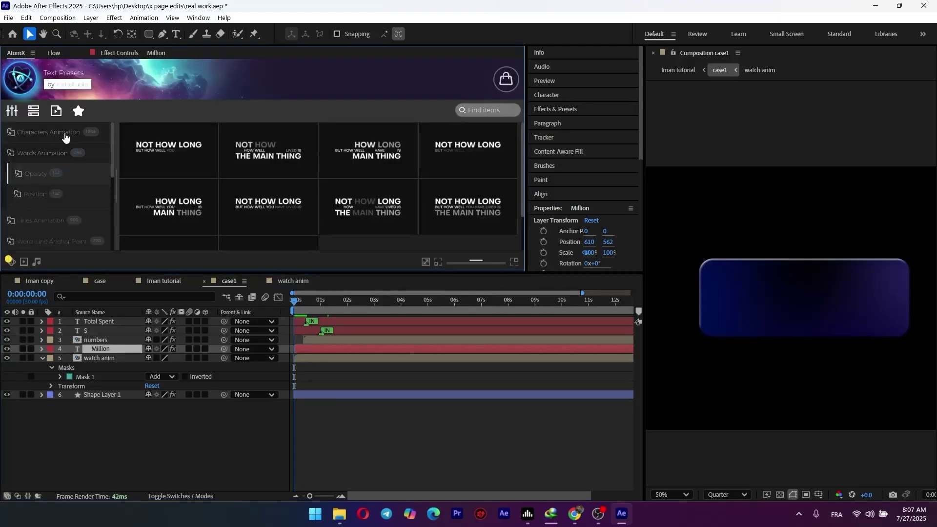
click(66, 205)
mouse_move(140, 177)
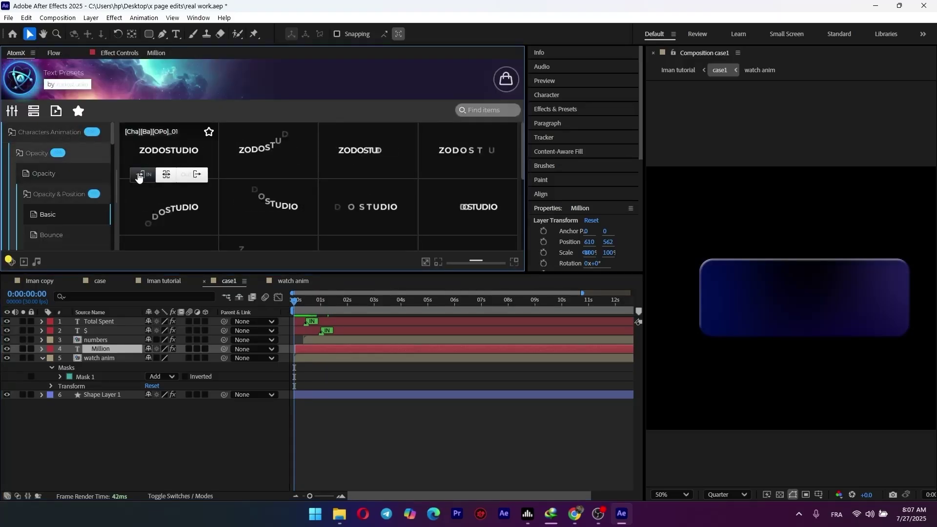
click(160, 201)
scroll(684, 223, down, 2)
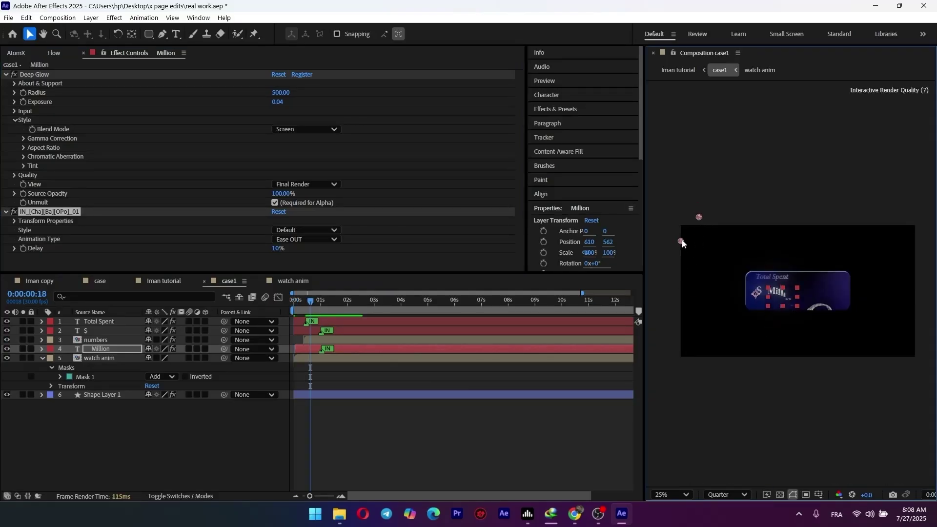
Shift the Million layer to start slightly later, save the project and preview case1 from the beginning.
drag(312, 350, 321, 354)
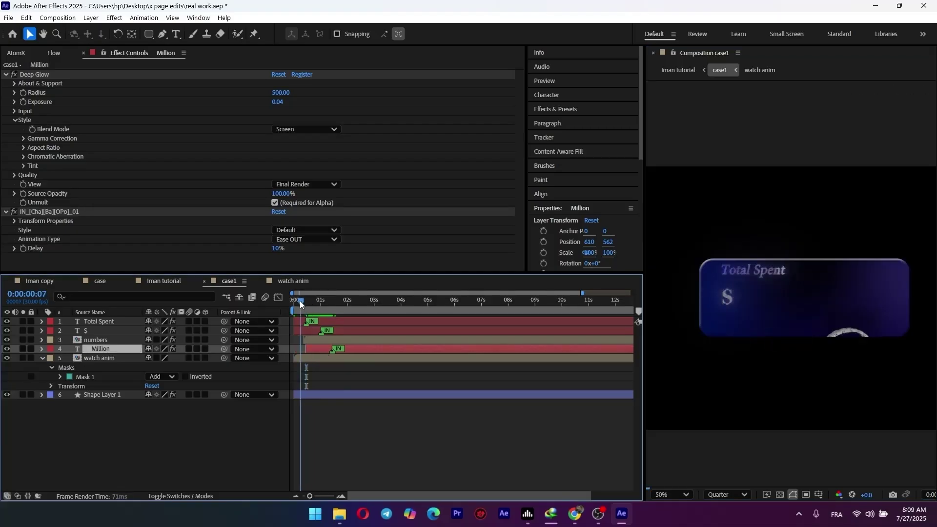
drag(300, 304, 292, 304)
click(384, 388)
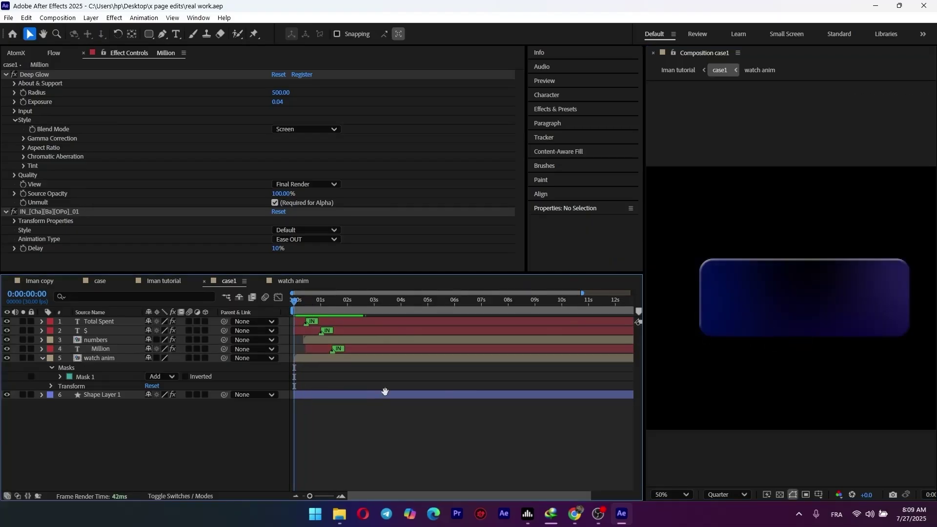
key(ctrl+s)
key(space)
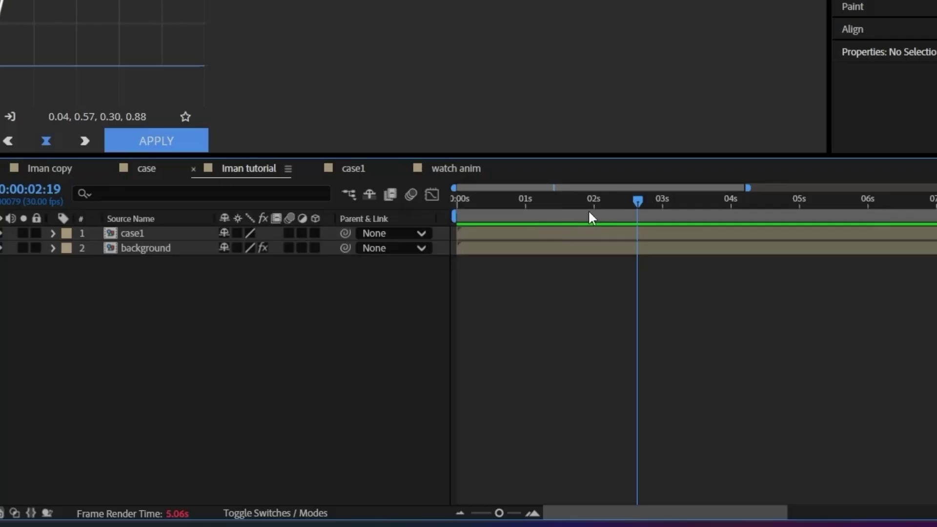
Add a camera with a 28.13 mm focal length to the main tutorial composition and dismiss the 2D layer warning.
key(Home)
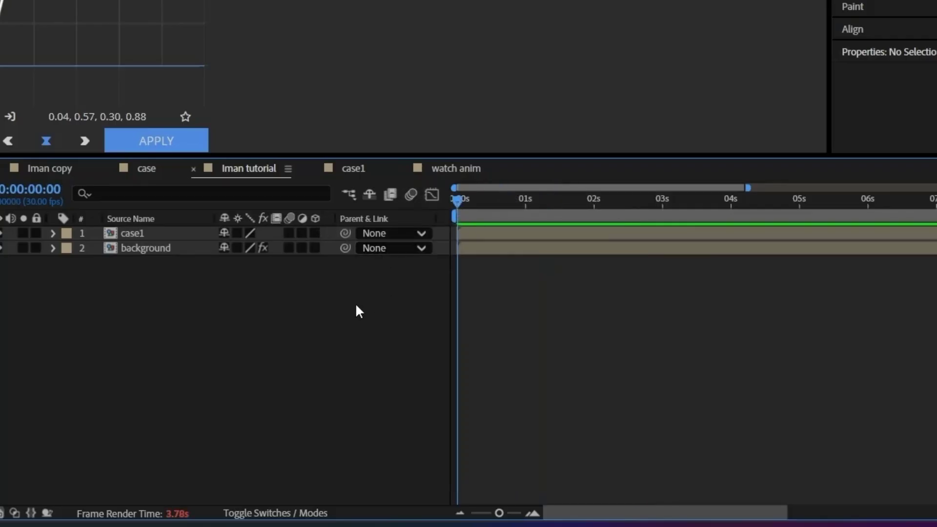
right_click(287, 300)
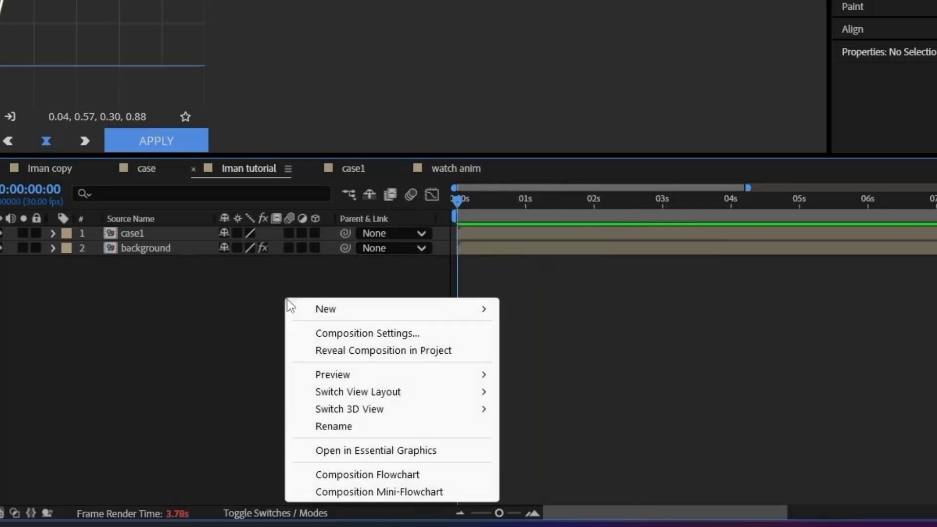
mouse_move(359, 309)
click(562, 385)
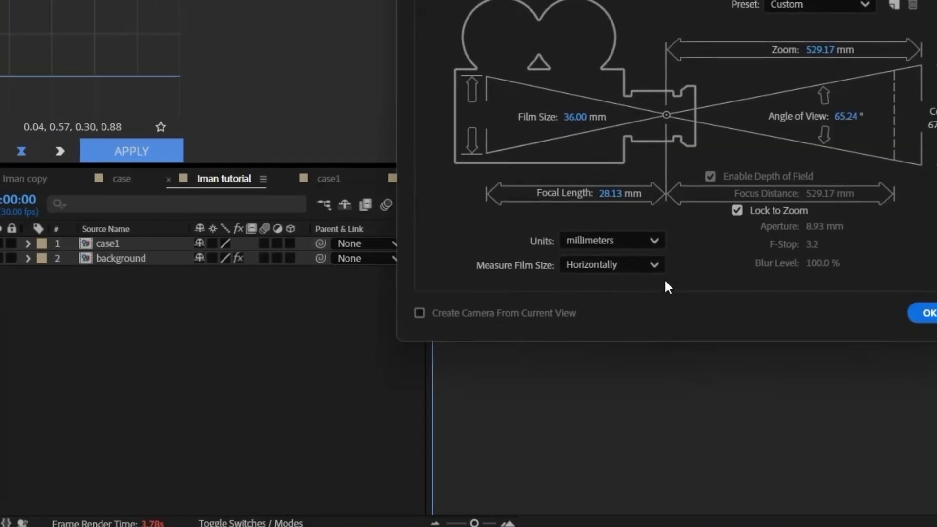
click(662, 420)
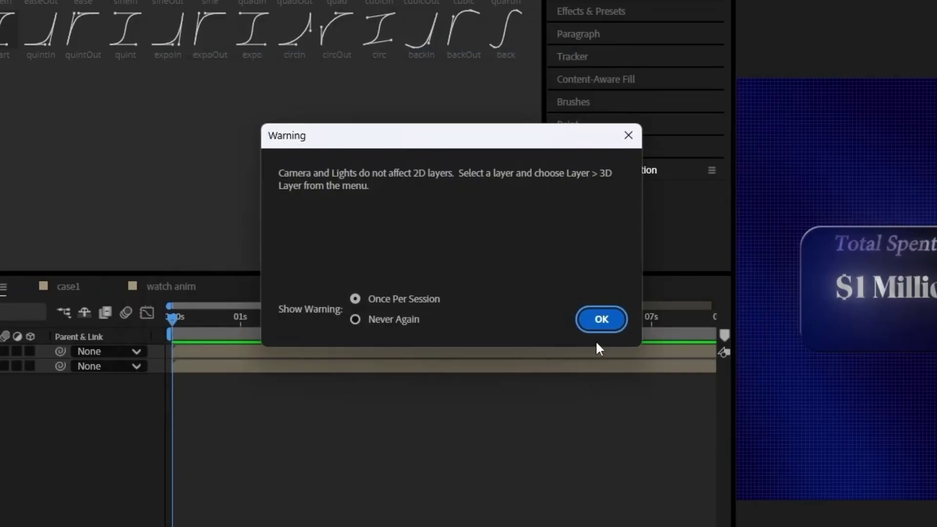
click(600, 321)
Add a null object to the main tutorial composition and parent Camera 1 to it.
right_click(13, 435)
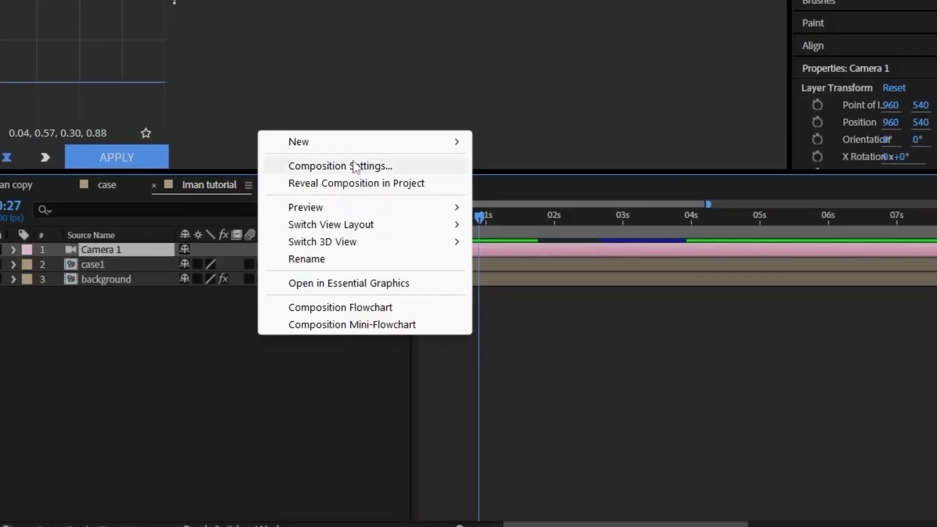
mouse_move(114, 246)
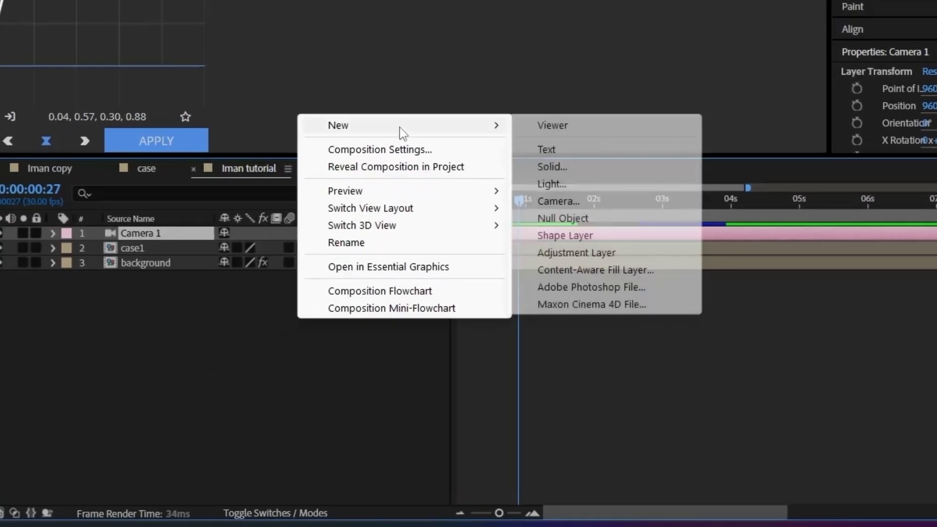
click(581, 218)
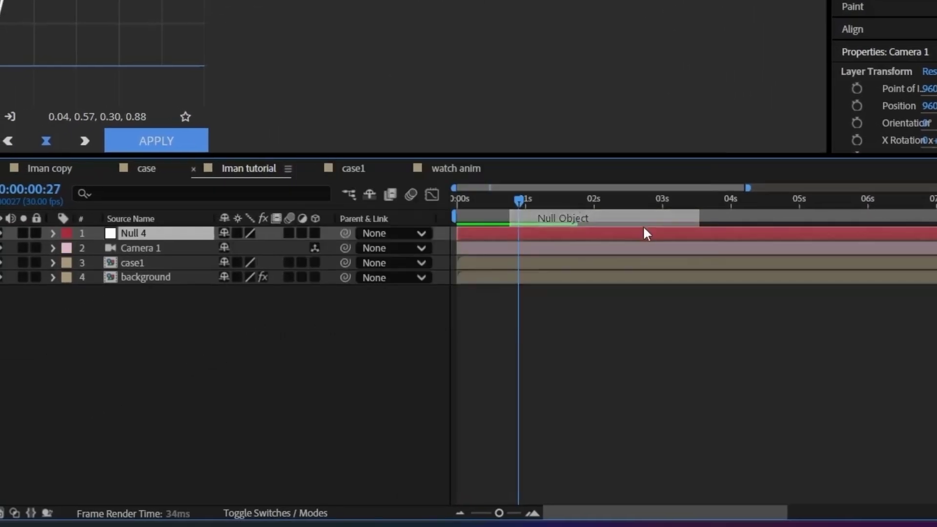
click(303, 250)
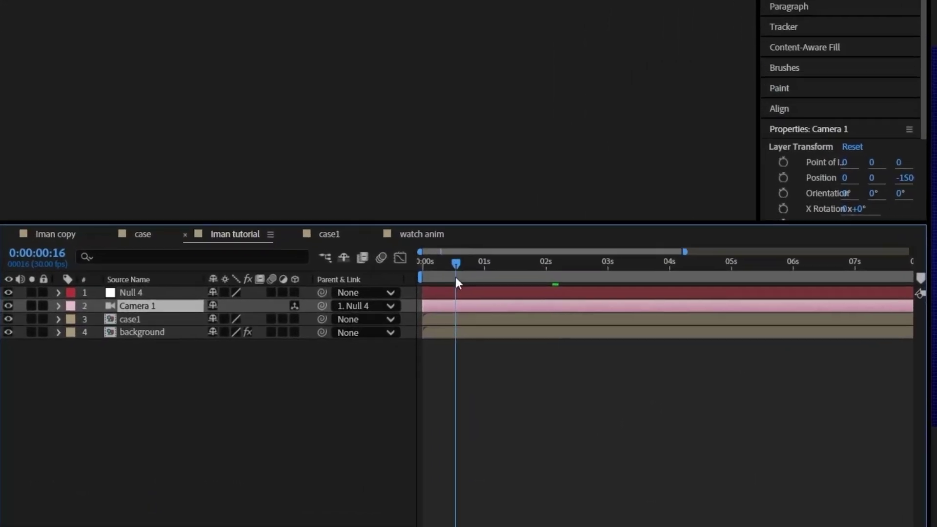
Split the null and camera layers at 0:00:00:16 and 0:00:01:23 to make three camera segments.
key(ctrl+shift+d)
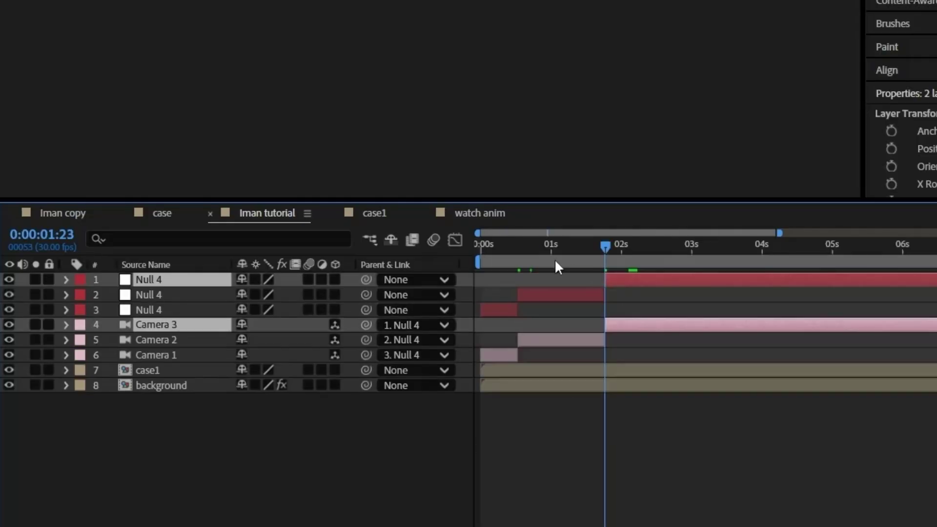
click(507, 245)
click(503, 352)
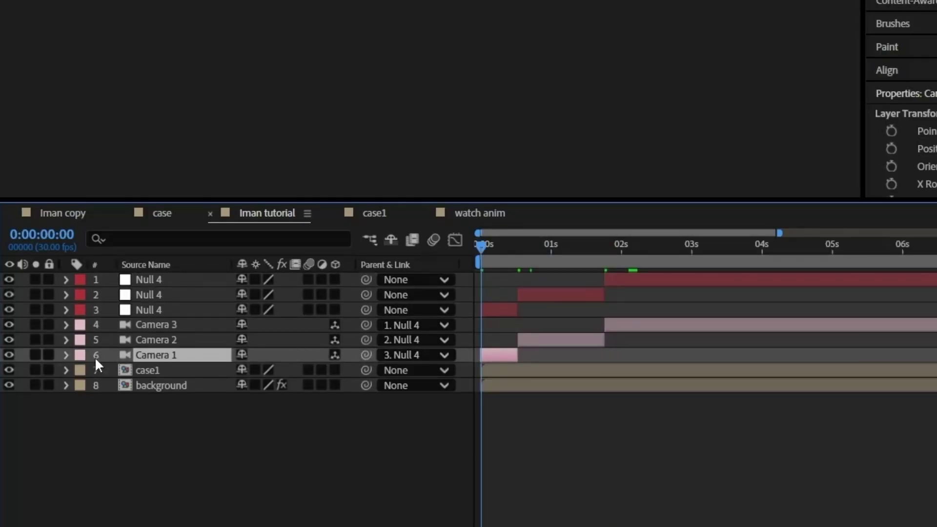
Set a Position keyframe at 0:00:00:00 on the first segment's null and make all three nulls 3D layers.
click(199, 310)
click(66, 309)
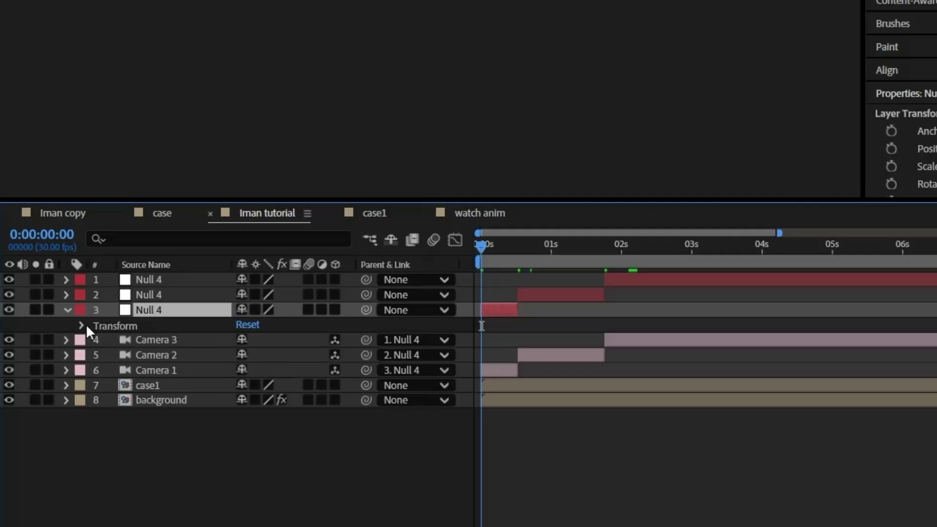
click(81, 325)
click(113, 356)
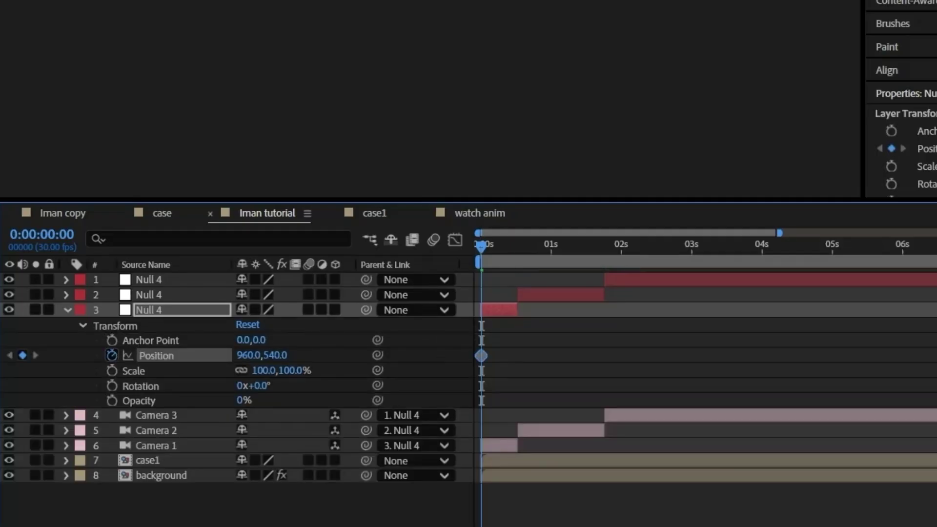
drag(357, 327, 333, 275)
click(334, 279)
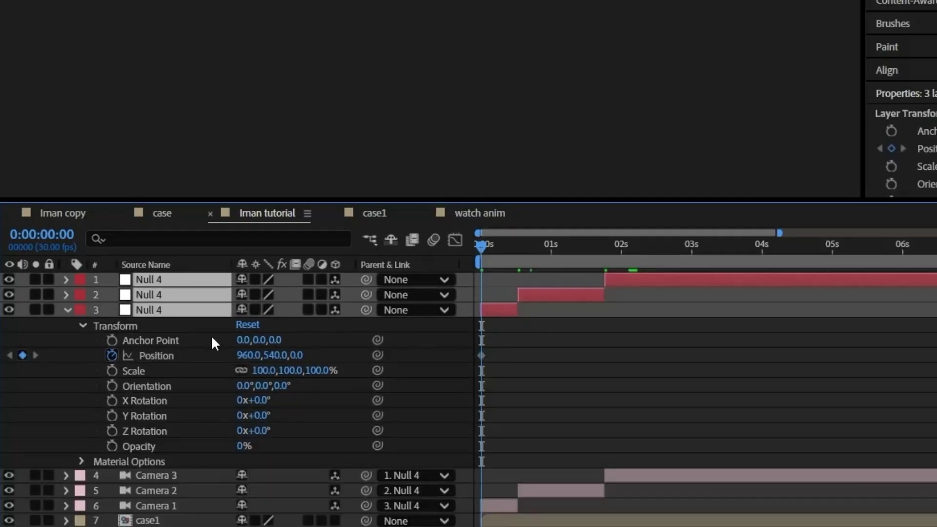
Set the first segment null's Position keyframe at 0:00:00:00 to 687, 540, 416.
key(minus)
key(equal)
key(equal)
key(equal)
key(equal)
key(equal)
key(minus)
key(minus)
key(minus)
key(minus)
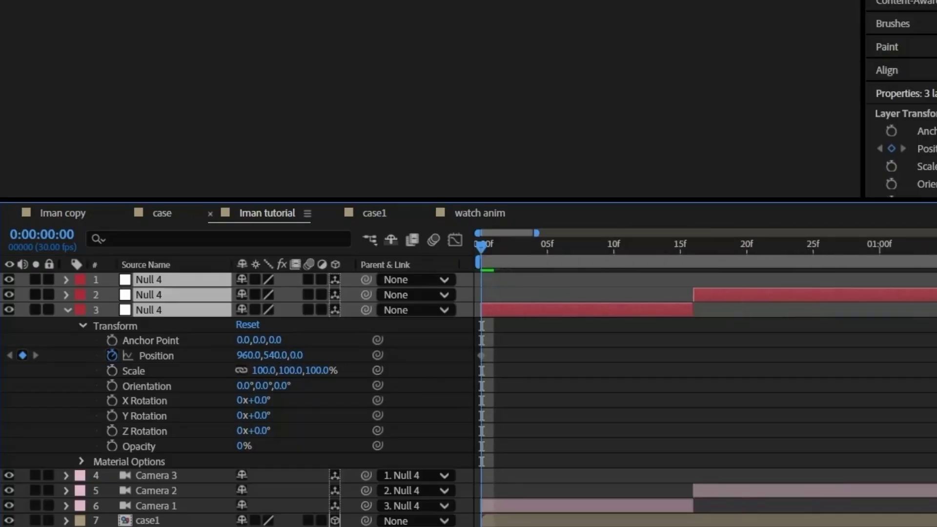
key(equal)
key(equal)
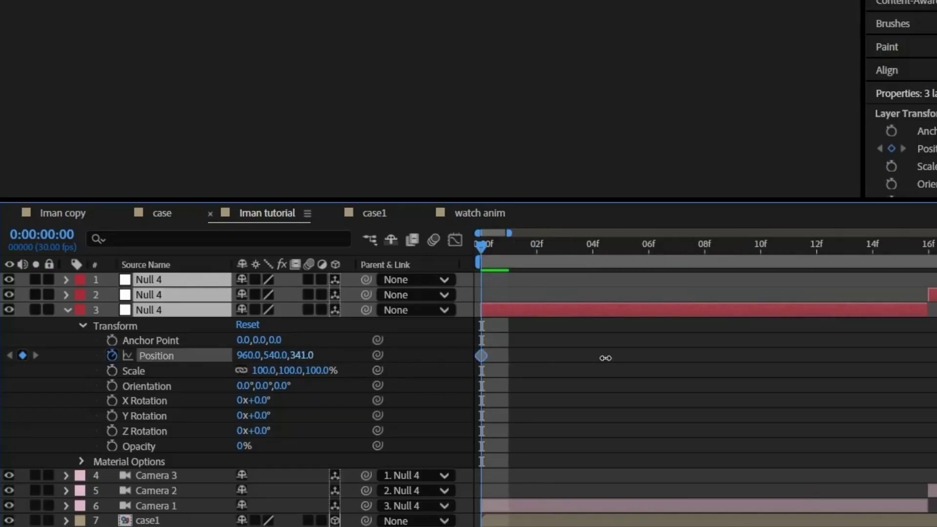
drag(487, 253, 502, 265)
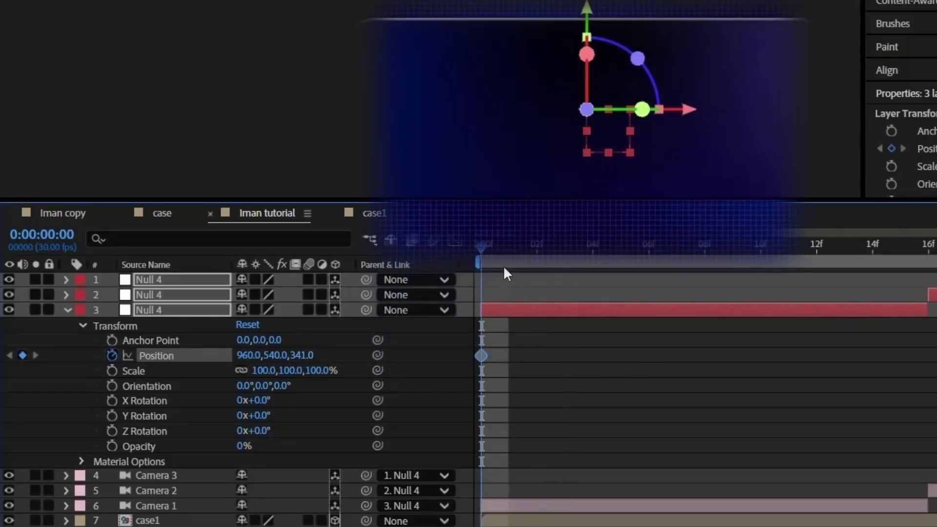
drag(541, 358, 2, 346)
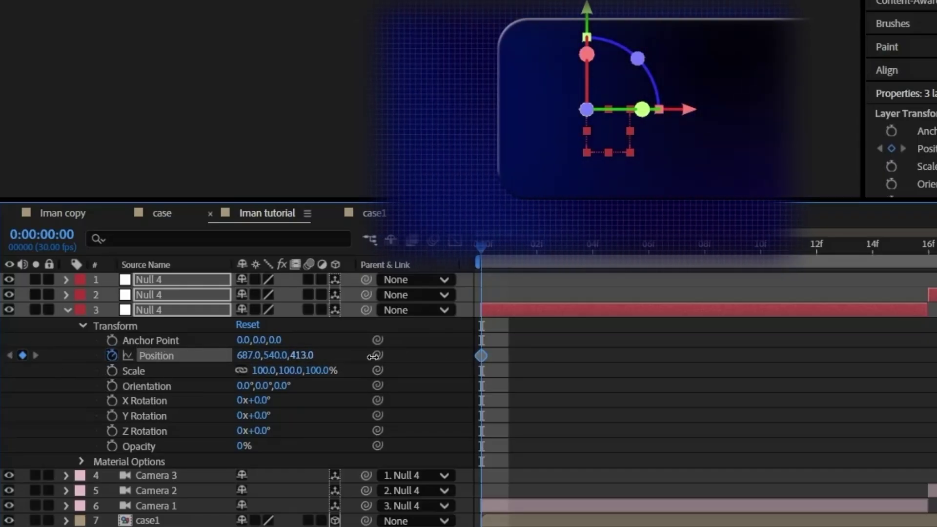
drag(371, 357, 456, 354)
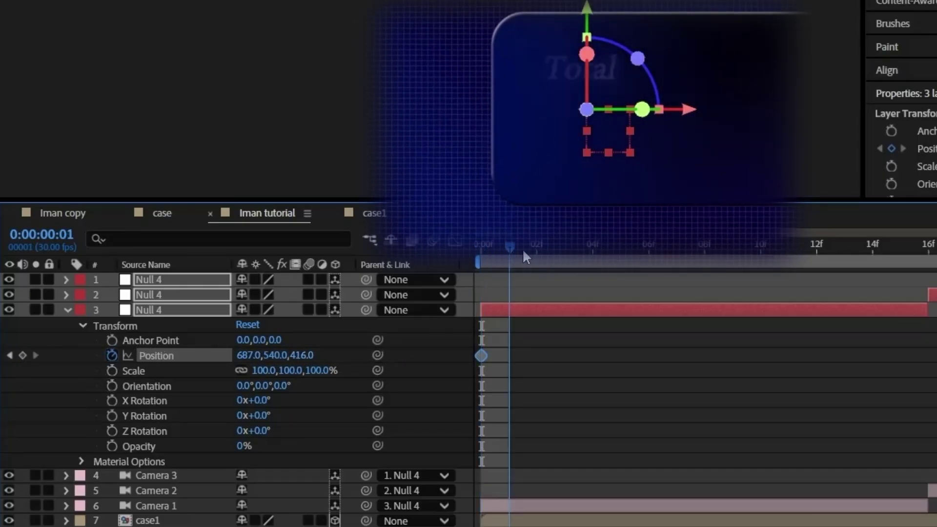
Keyframe the first segment null's Position at 957, 540, 416 at 0:00:00:16 and ease both keyframes with the 0.48, 0.04, 0.52, 0.96 curve.
drag(525, 257, 893, 274)
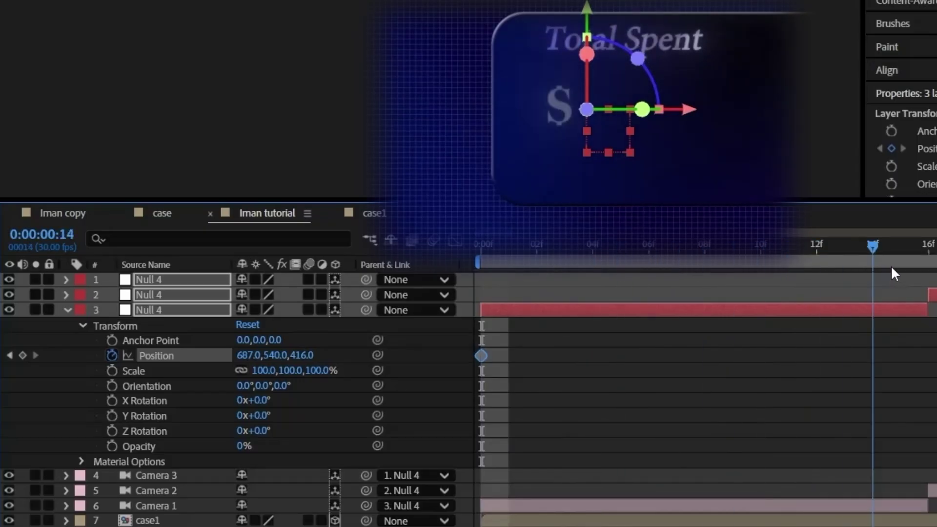
drag(249, 362, 647, 220)
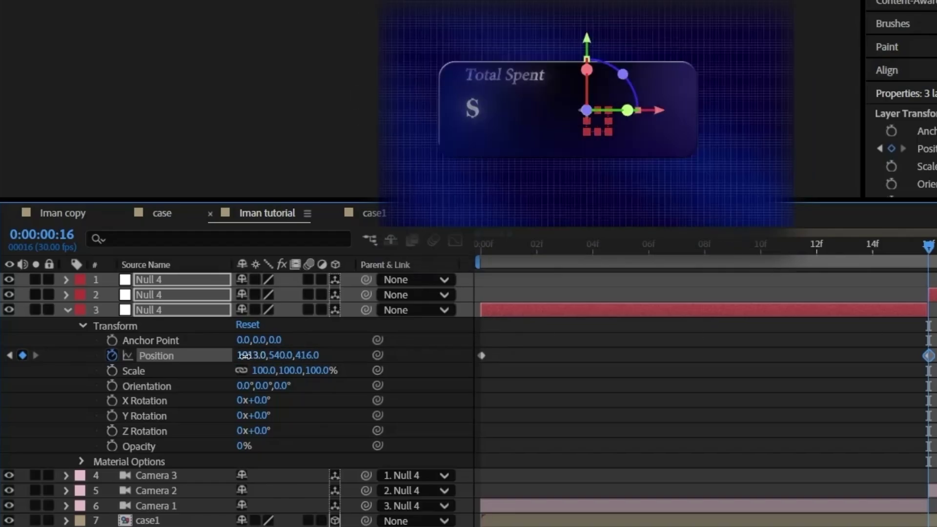
drag(244, 355, 189, 353)
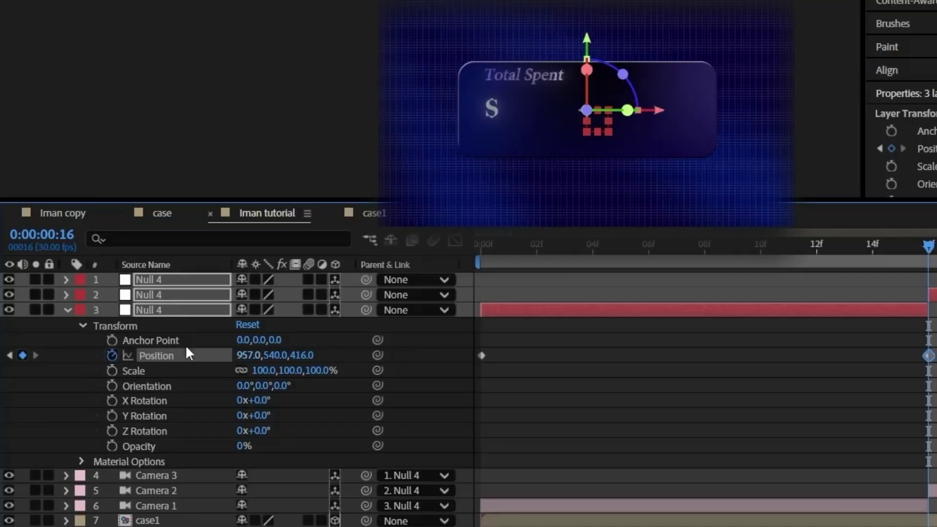
drag(936, 335, 439, 362)
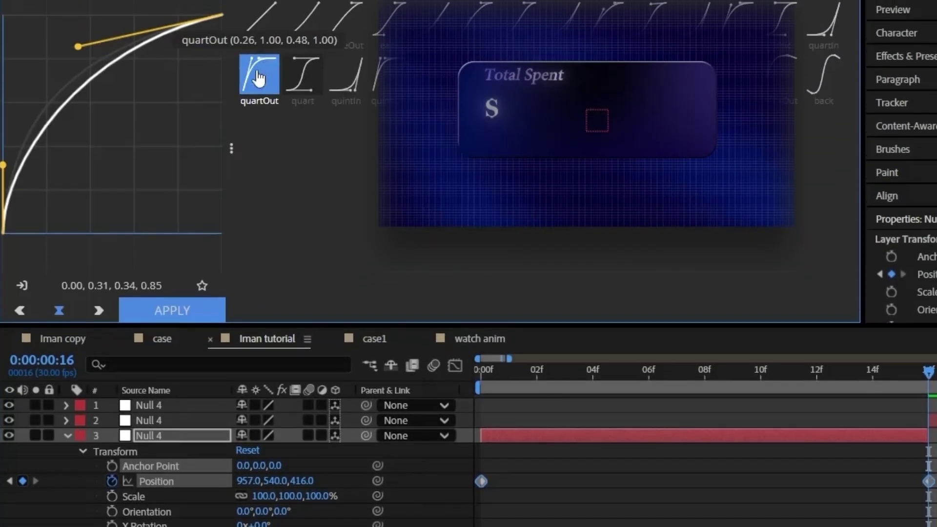
click(649, 20)
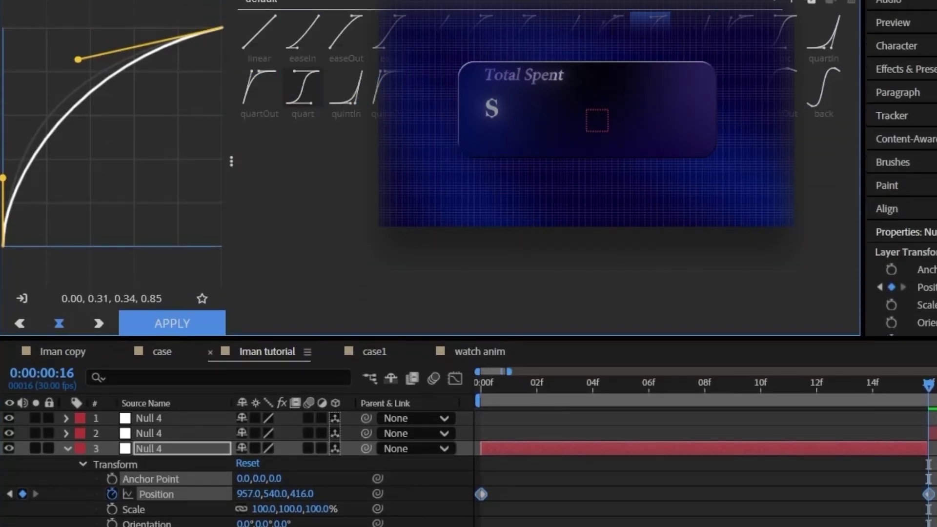
click(174, 325)
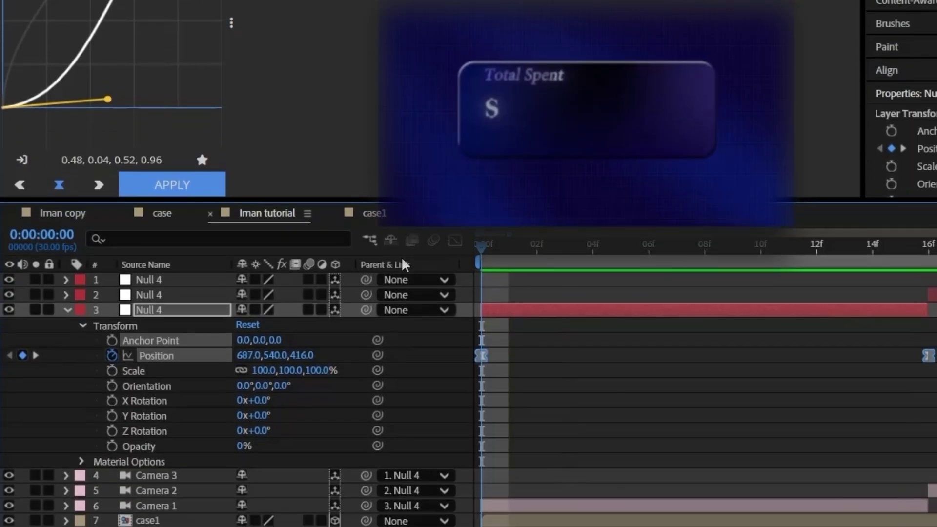
Shift the second and third null and camera segments later in time and extend the first null and Camera 1 to meet them.
key(minus)
key(minus)
key(minus)
key(minus)
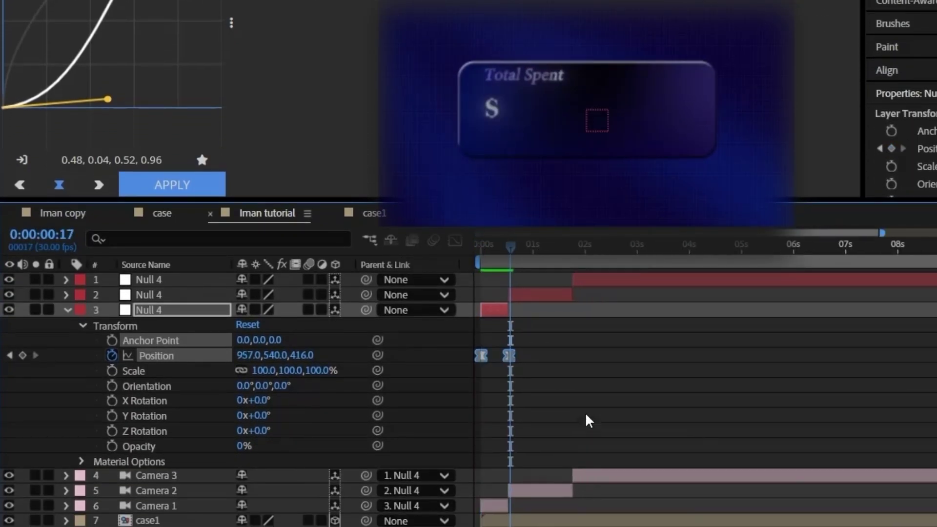
click(534, 296)
shift+click(585, 281)
drag(542, 295, 569, 298)
click(538, 489)
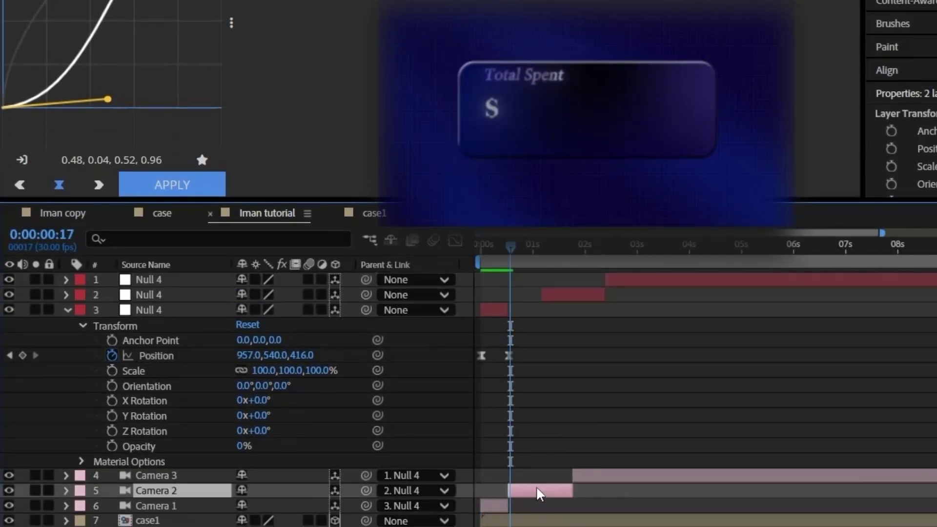
shift+click(606, 476)
drag(541, 490, 577, 491)
drag(507, 312, 536, 314)
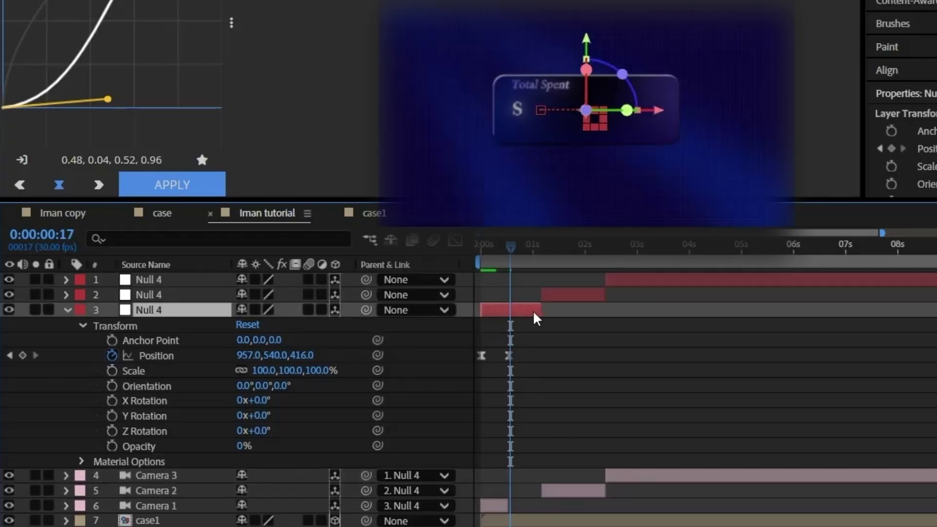
drag(506, 501, 540, 502)
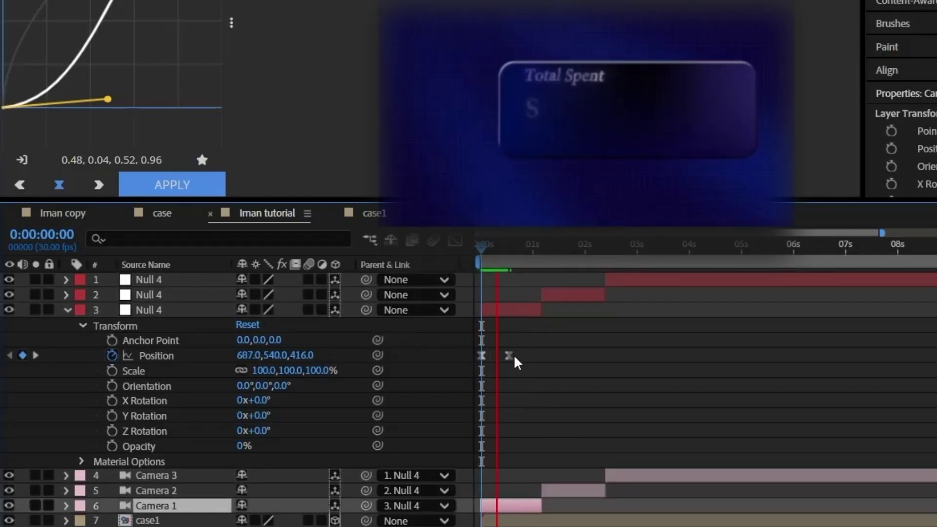
Move the first segment null's second Position keyframe to 0:00:00:28 while previewing the timing.
drag(510, 356, 537, 355)
key(space)
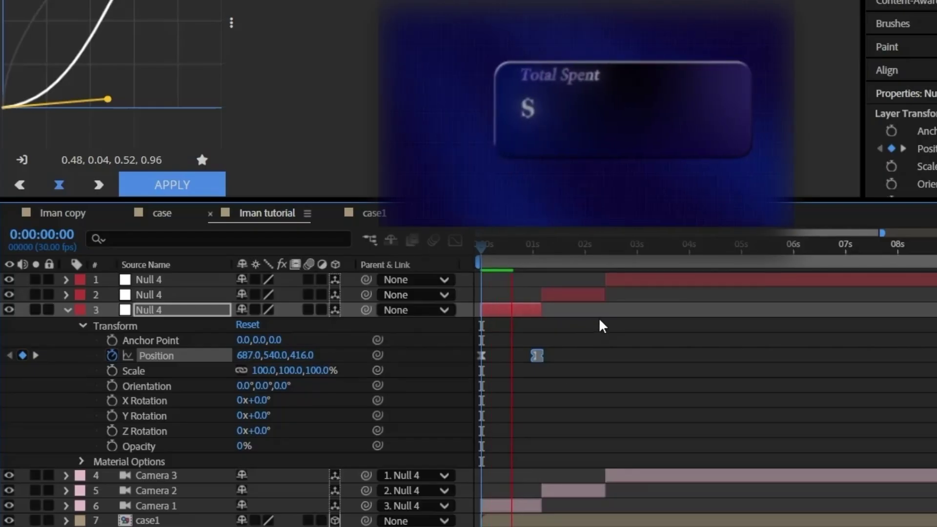
drag(537, 356, 530, 356)
Shift the keyframed null and Camera 1 to start at about 0:00:00:28, with the second null and Camera 2 placed at the beginning.
click(513, 308)
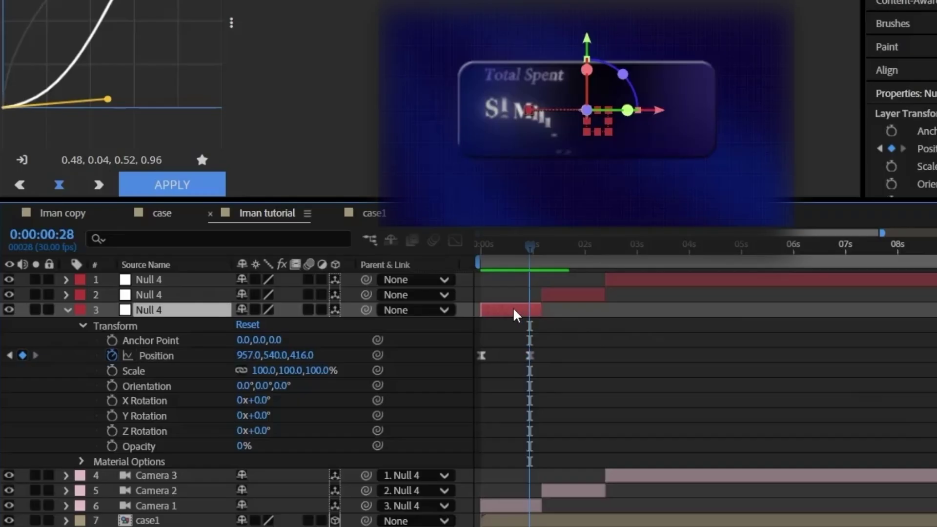
ctrl+click(518, 506)
drag(513, 313, 576, 312)
key(space)
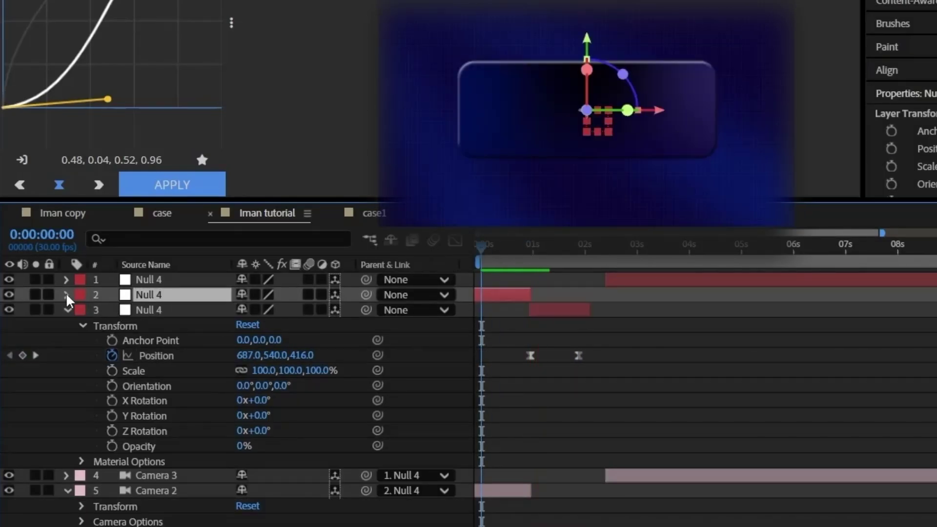
Add a Position keyframe to the opening null at 0:00:00:00 and reset its Position to 960, 540, 0.
click(66, 295)
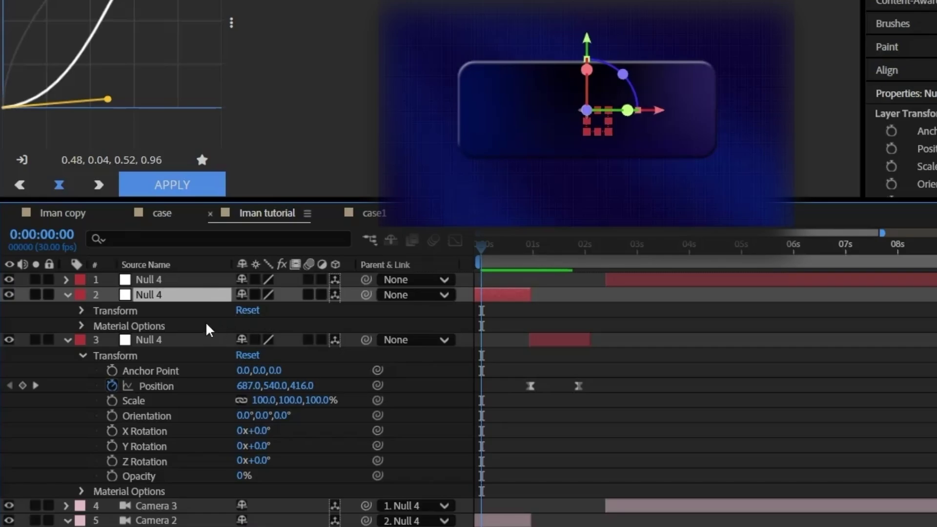
click(81, 310)
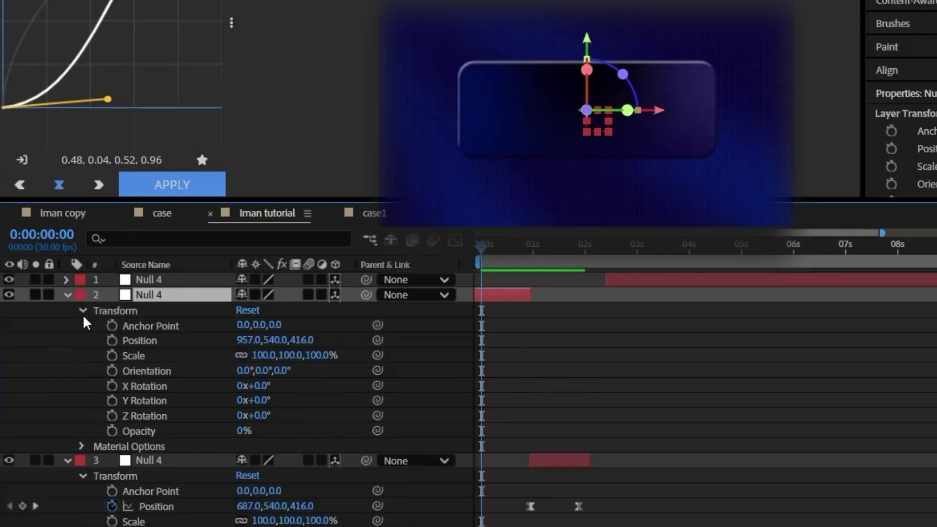
click(112, 340)
right_click(168, 340)
click(245, 242)
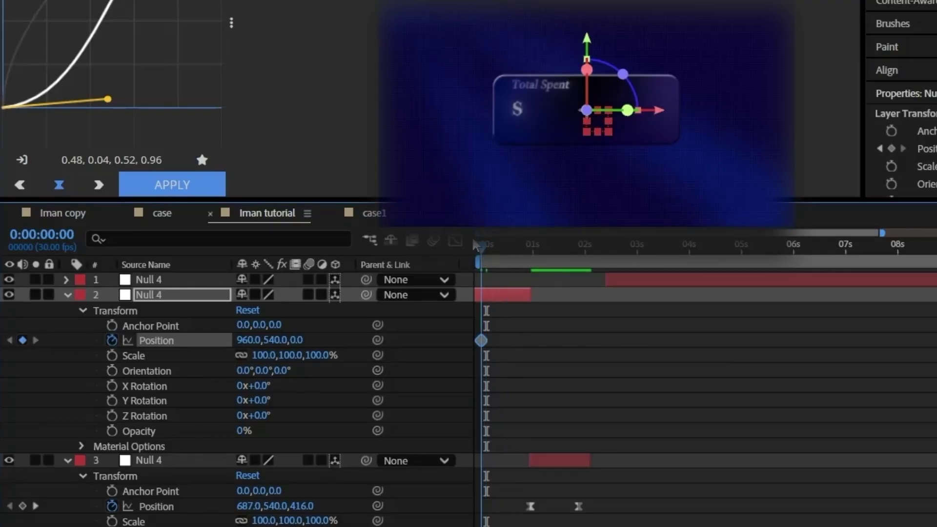
Keyframe the opening null's Z position at 206 at 0:00:00:23 and ease both keyframes with the 0.48, 0.04, 0.52, 0.96 curve.
drag(479, 244, 521, 246)
drag(295, 341, 459, 326)
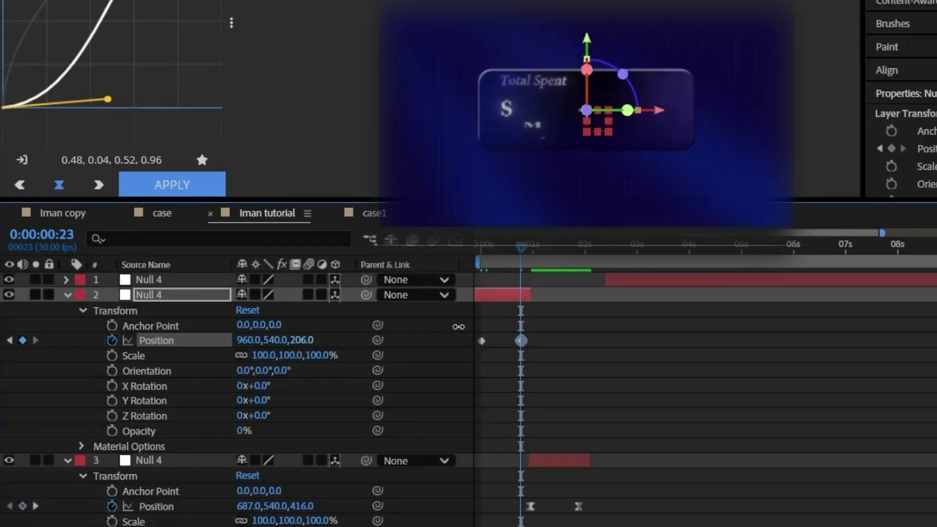
drag(539, 322, 477, 360)
click(172, 184)
drag(511, 251, 477, 252)
key(space)
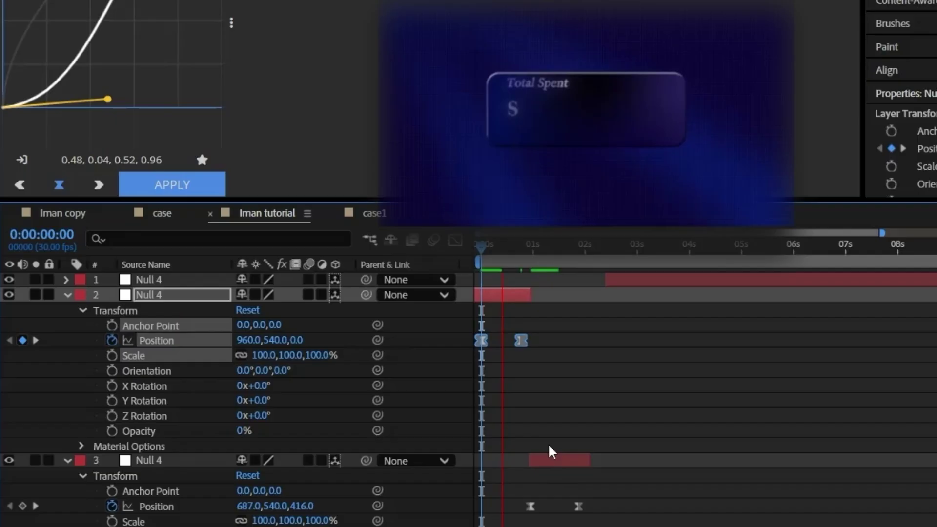
Trim the opening null and Camera 2 to end at 0:00:00:25 and align the null's second Position keyframe to that frame.
key(space)
scroll(511, 499, down, 3)
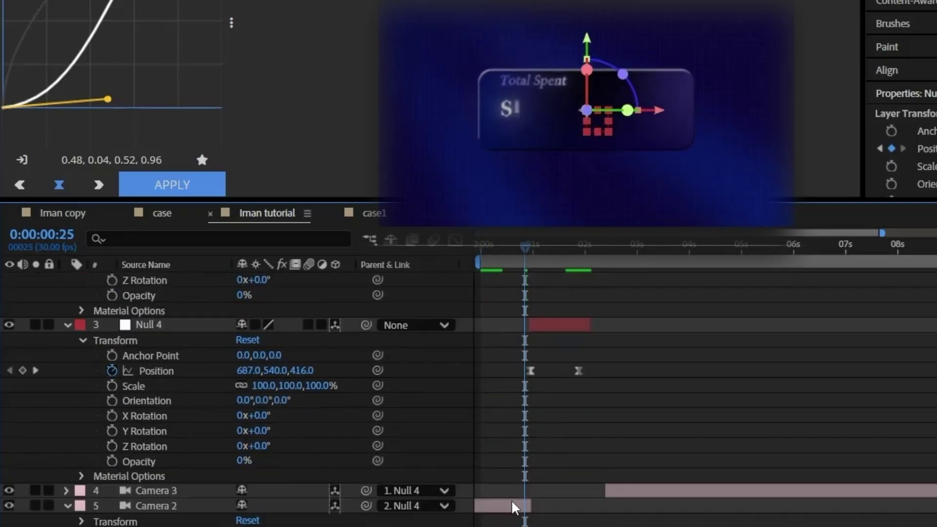
ctrl+click(512, 505)
key(ctrl+shift+d)
scroll(518, 463, up, 3)
scroll(523, 444, down, 1)
key(Delete)
scroll(528, 436, down, 3)
scroll(529, 436, up, 3)
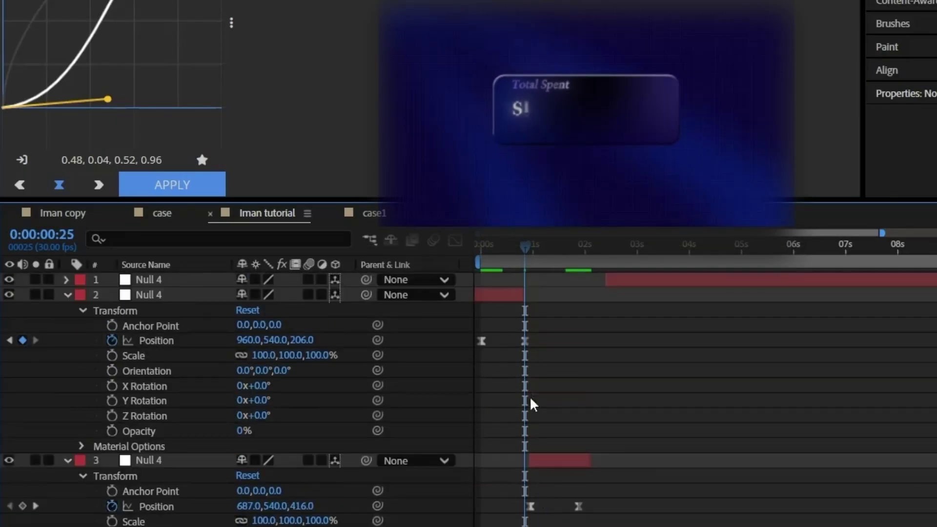
Move the layer 3 null to start at 0:00:00:25 and preview the transition from the beginning.
drag(550, 460, 545, 460)
key(Home)
key(space)
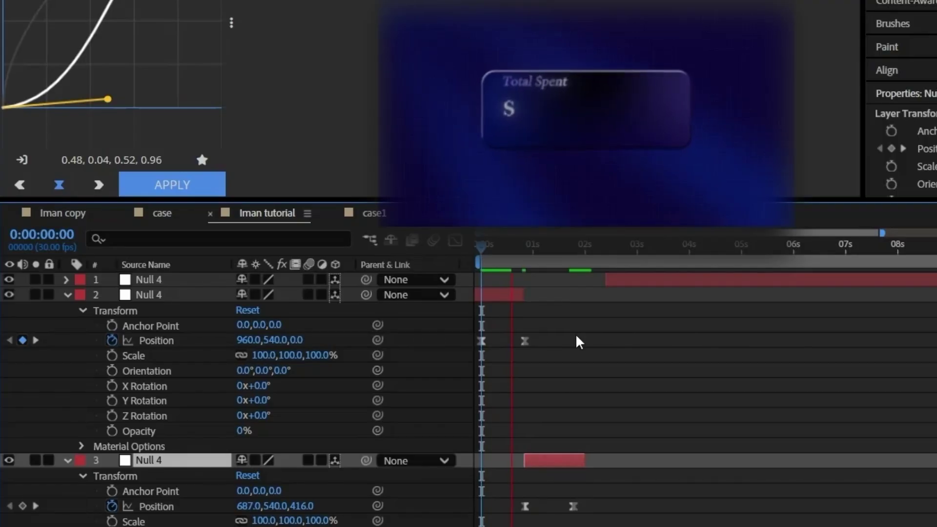
Move the opening null's second Position keyframe to 0:00:00:24.
click(524, 248)
key(semicolon)
drag(758, 249, 859, 260)
click(776, 294)
drag(802, 341, 758, 341)
click(799, 248)
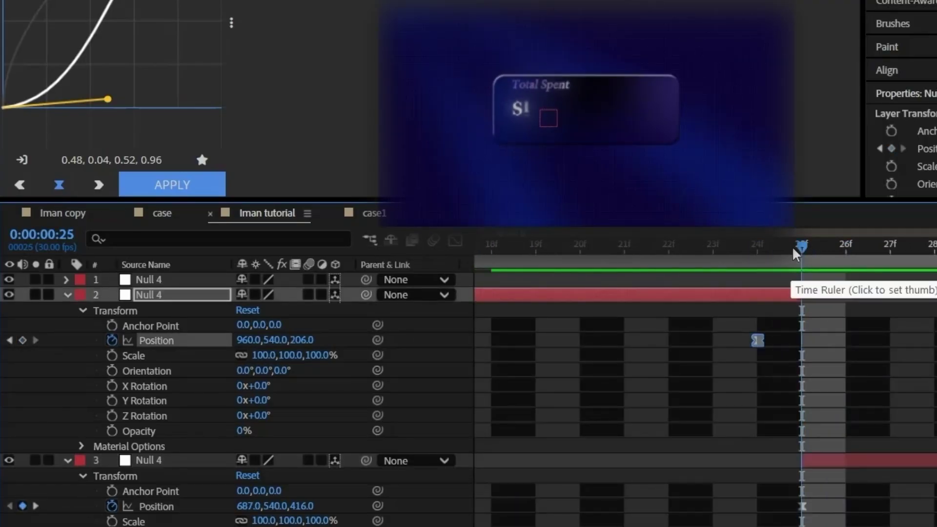
Align the start of Camera 1 to 0:00:00:25 and preview the camera moves from the beginning.
drag(795, 249, 925, 298)
key(semicolon)
scroll(676, 501, down, 3)
click(676, 518)
key(Home)
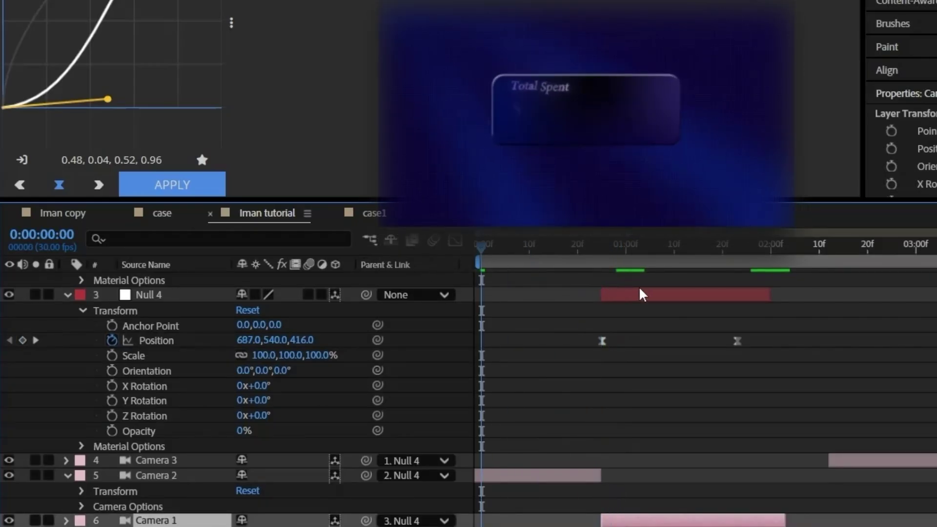
key(space)
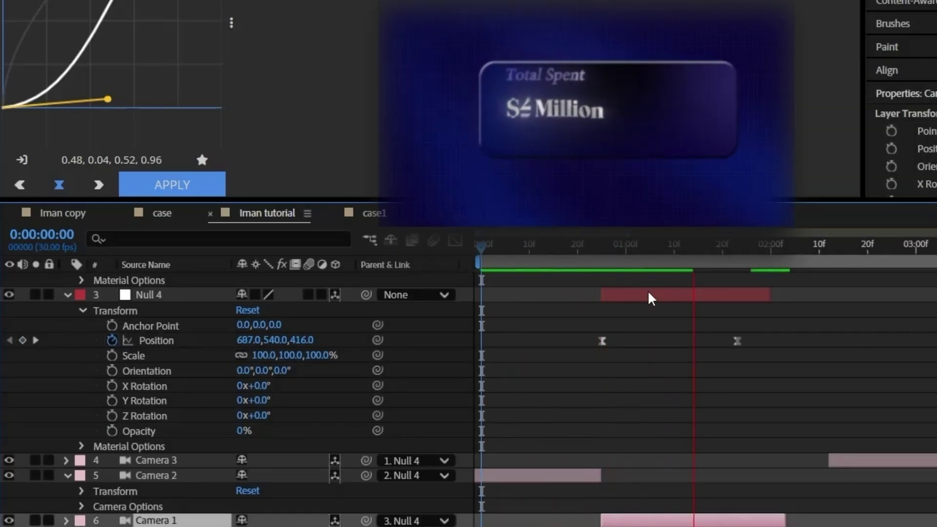
Move Camera 3 to start at 0:00:02:03 and extend the layer 3 null to meet it.
drag(884, 461, 841, 463)
scroll(468, 371, up, 4)
click(66, 460)
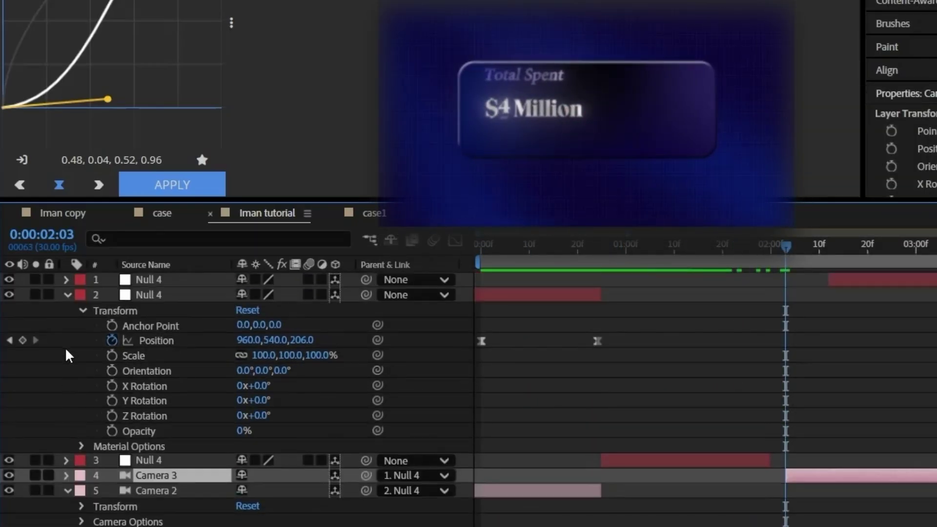
click(67, 295)
drag(768, 310, 784, 313)
drag(785, 252, 732, 263)
click(67, 310)
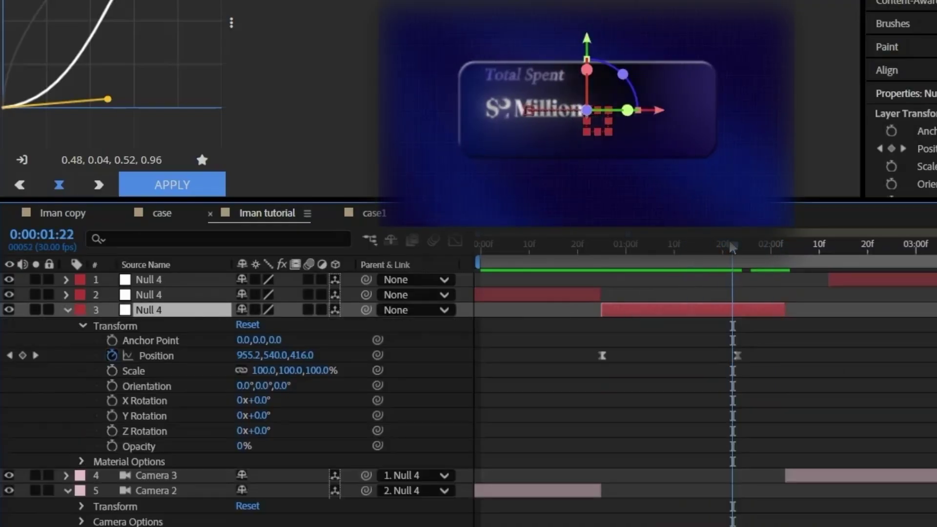
Trim the layer 3 null and Camera 1 at 0:00:01:23 and move Camera 3 and its null to start there.
key(k)
click(755, 479)
click(755, 310)
key(ctrl+shift+d)
key(Delete)
drag(817, 476, 769, 477)
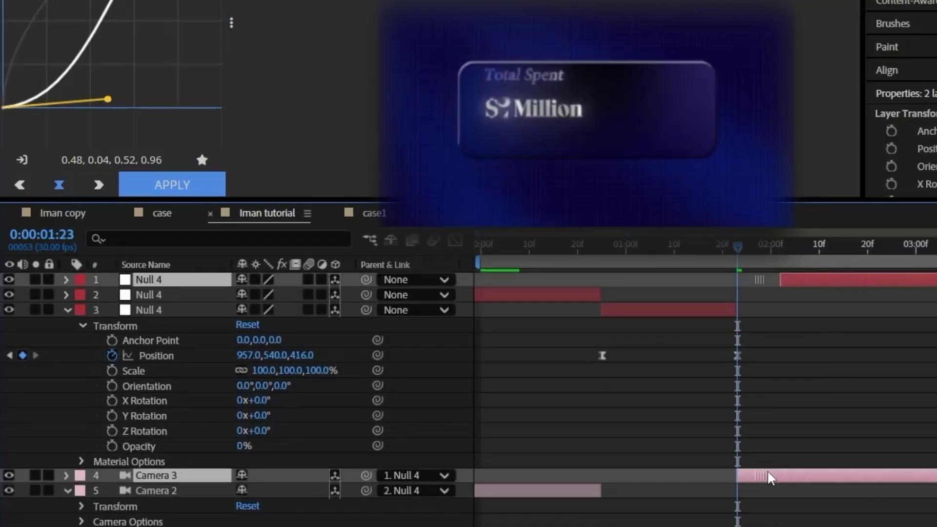
drag(789, 280, 744, 279)
click(688, 255)
click(66, 310)
drag(688, 249, 735, 244)
click(149, 310)
click(67, 310)
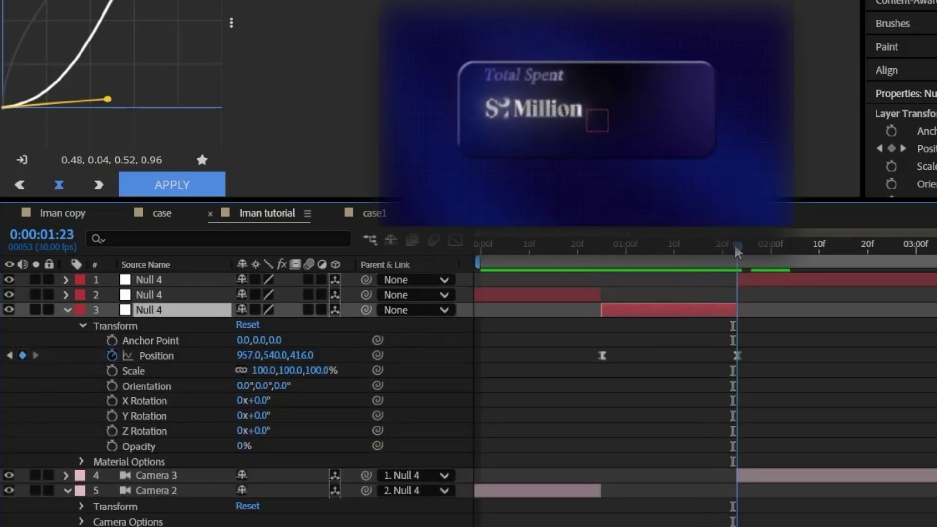
drag(302, 356, 517, 345)
key(;)
key(ctrl+z)
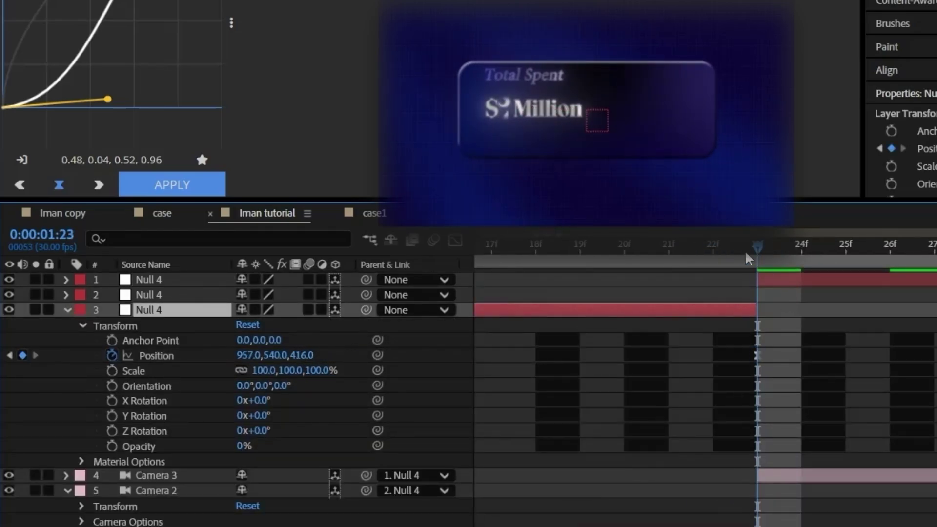
Move the layer 3 null's last Position keyframe to 0:00:01:22.
drag(746, 250, 713, 252)
drag(758, 356, 718, 354)
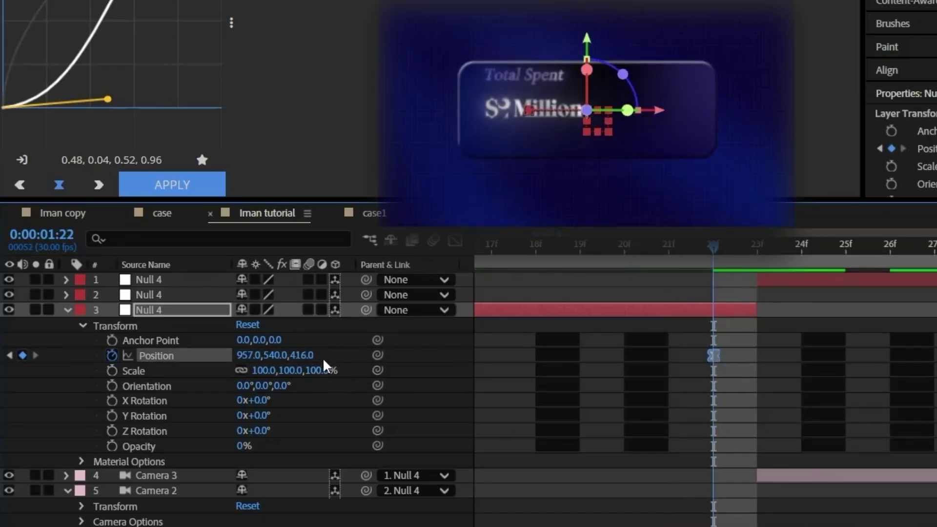
Set the layer 3 null's ending Position Z value to 561 and preview the camera move.
drag(303, 355, 199, 345)
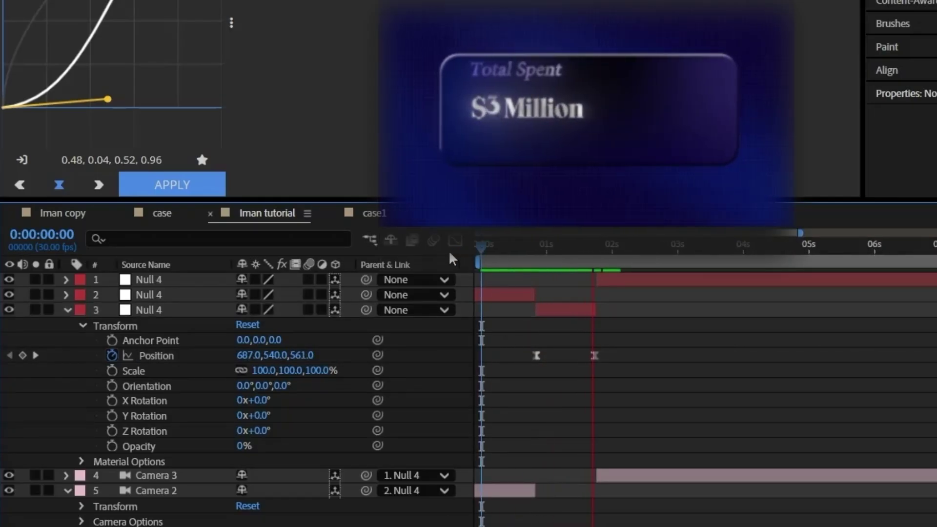
key(space)
Keyframe the layer 1 null's Position Z at 338 at 0:00:01:23 and at 217 at 0:00:02:15.
click(67, 279)
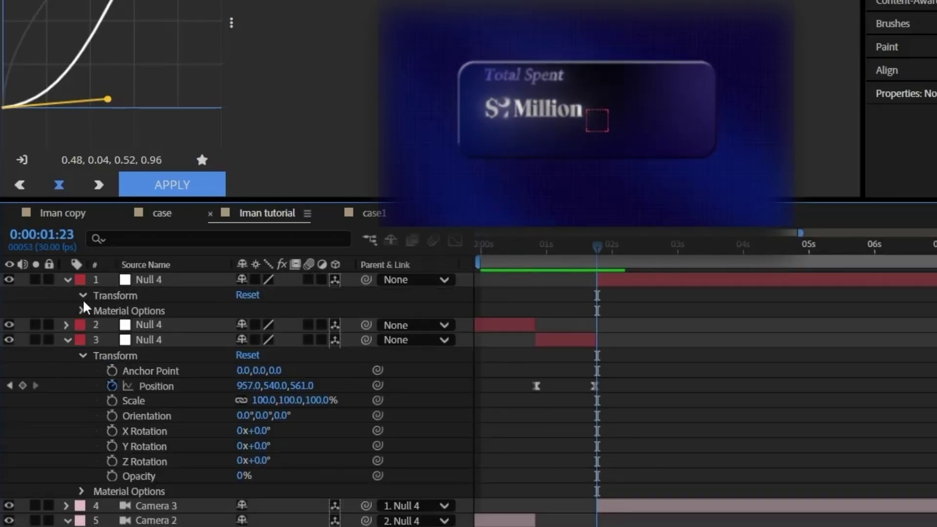
click(84, 301)
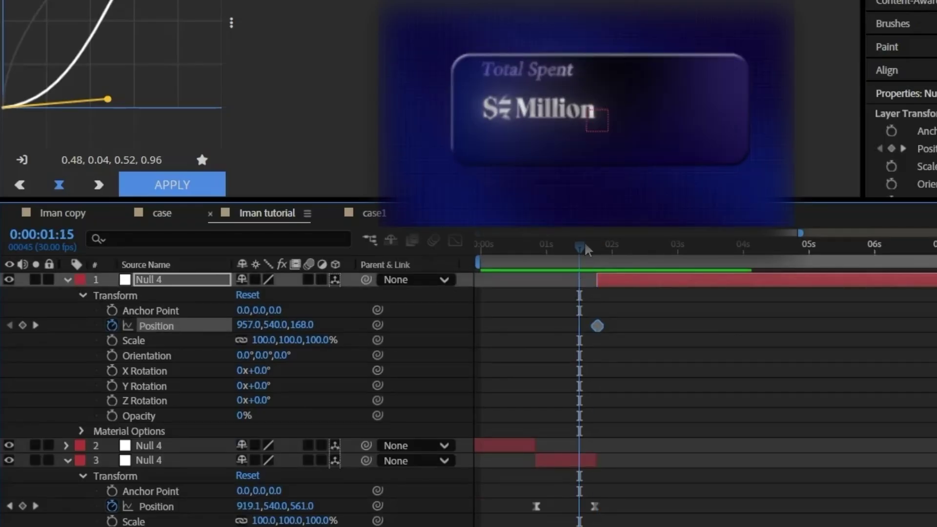
drag(584, 243, 596, 240)
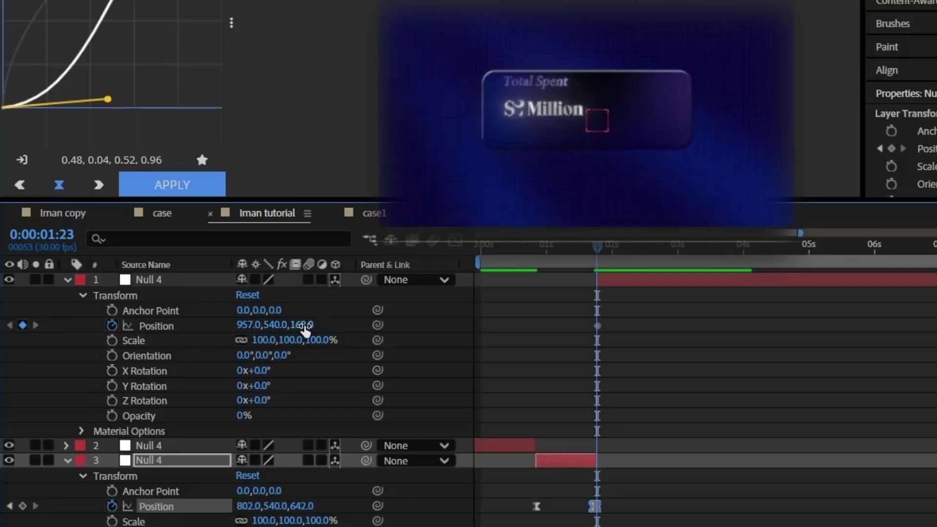
drag(304, 325, 424, 321)
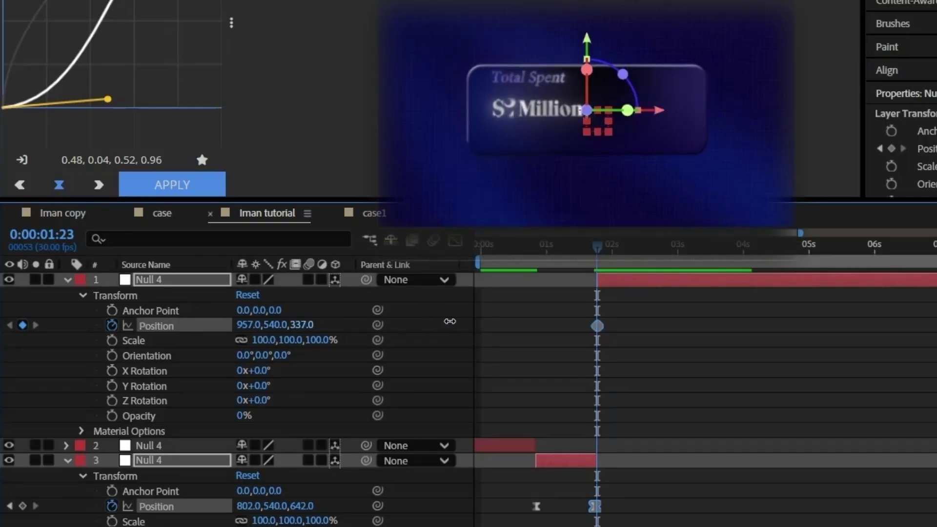
click(639, 282)
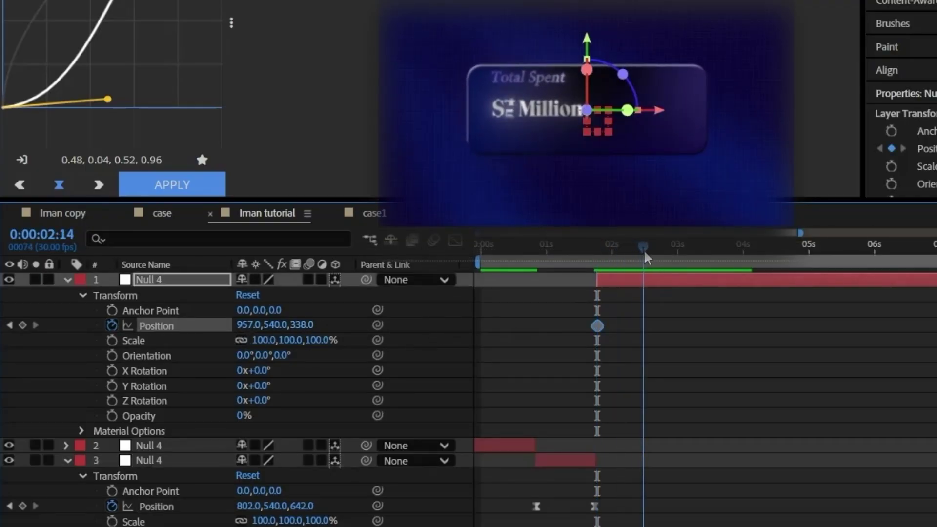
drag(297, 328, 187, 324)
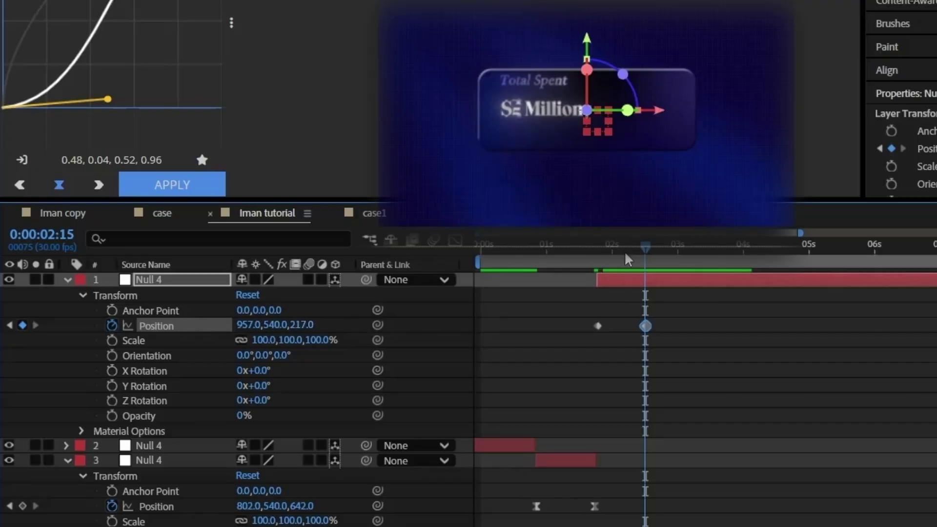
Move the layer 1 null's last Position keyframe to about 0:00:03:05, keeping the first one at 0:00:01:23.
key(space)
drag(645, 326, 689, 325)
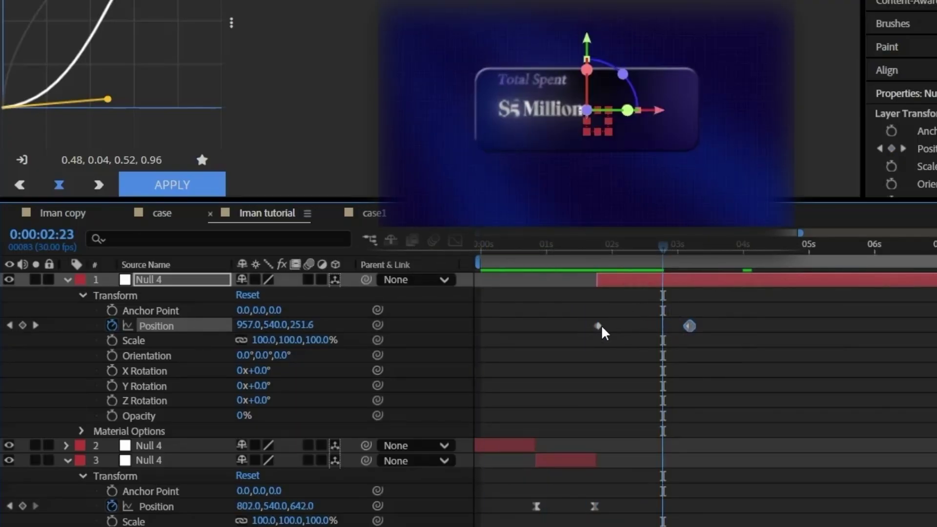
drag(600, 325, 605, 323)
drag(613, 253, 597, 254)
drag(605, 327, 600, 328)
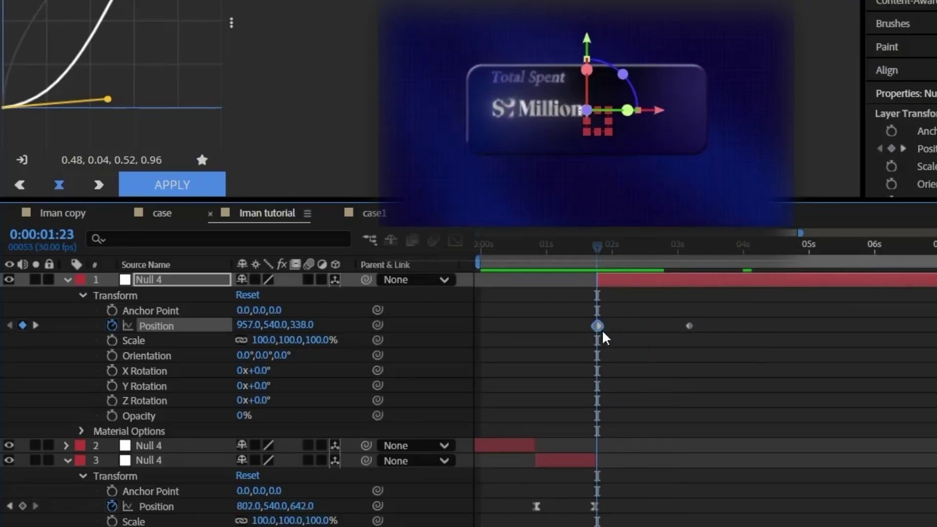
Ease both of the layer 1 null's Position keyframes with the curve 0.27, 0.02, 0.39, 0.97 and preview the move.
drag(710, 310, 542, 346)
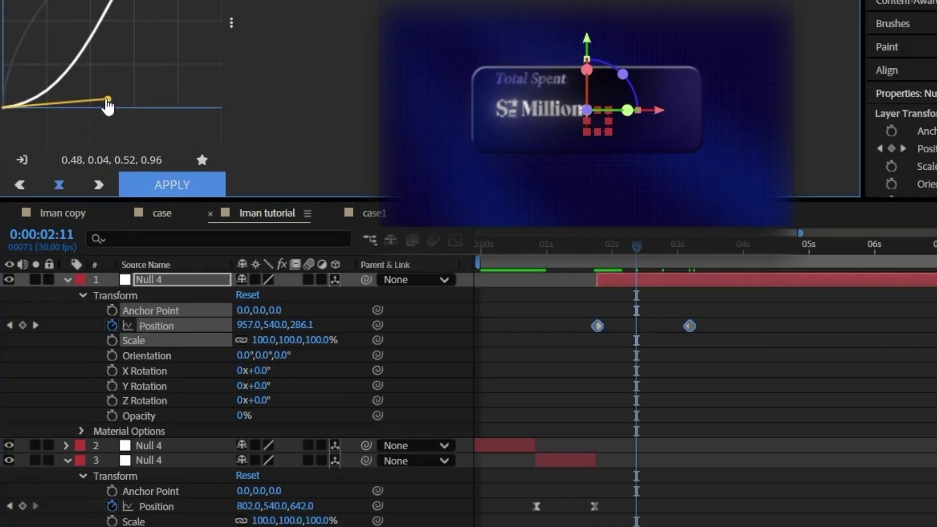
click(160, 178)
key(space)
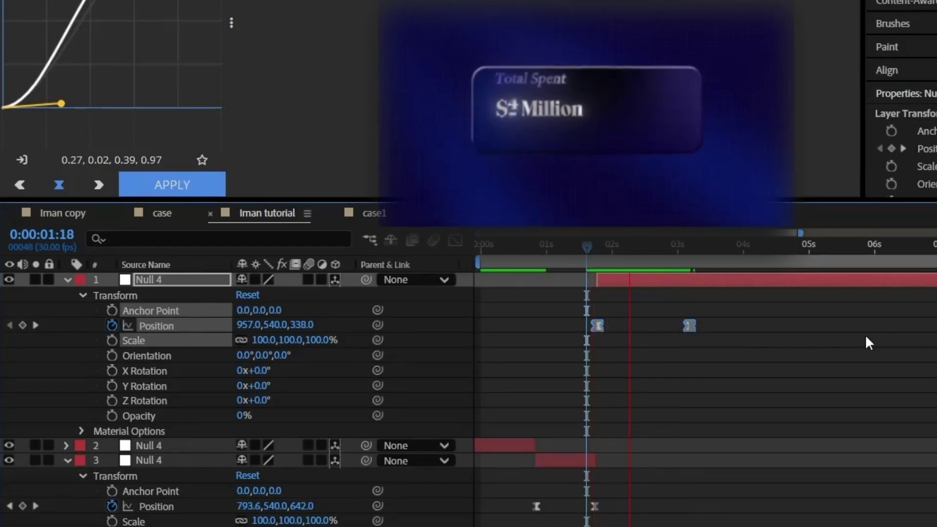
key(space)
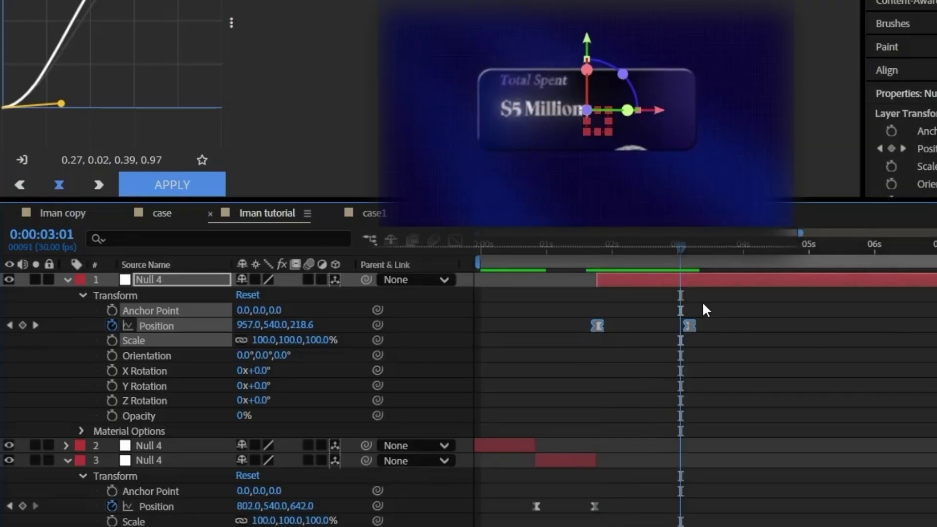
Start the watch anim layer earlier in the case1 composition and move the layer 1 null's last Position keyframe later in Iman tutorial.
click(374, 213)
click(634, 353)
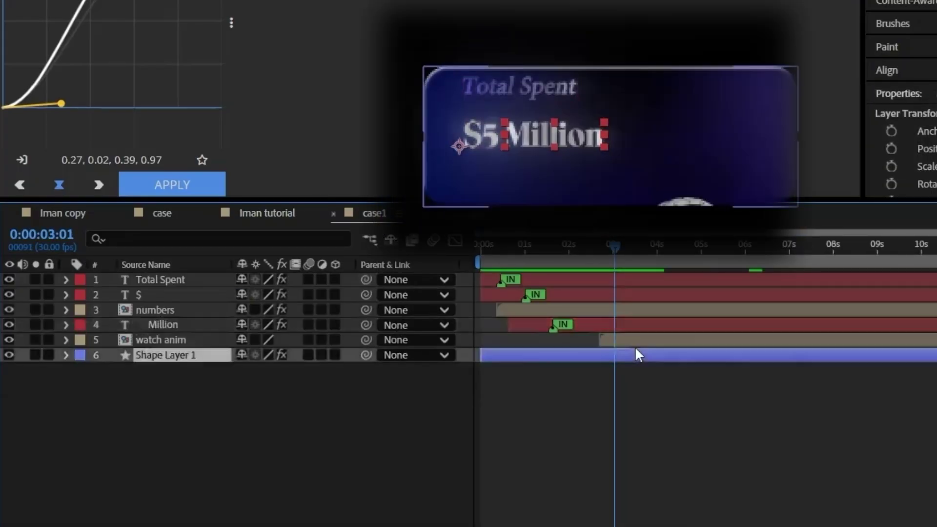
drag(626, 341, 604, 338)
drag(611, 245, 560, 244)
key(shift+Escape)
drag(689, 325, 729, 322)
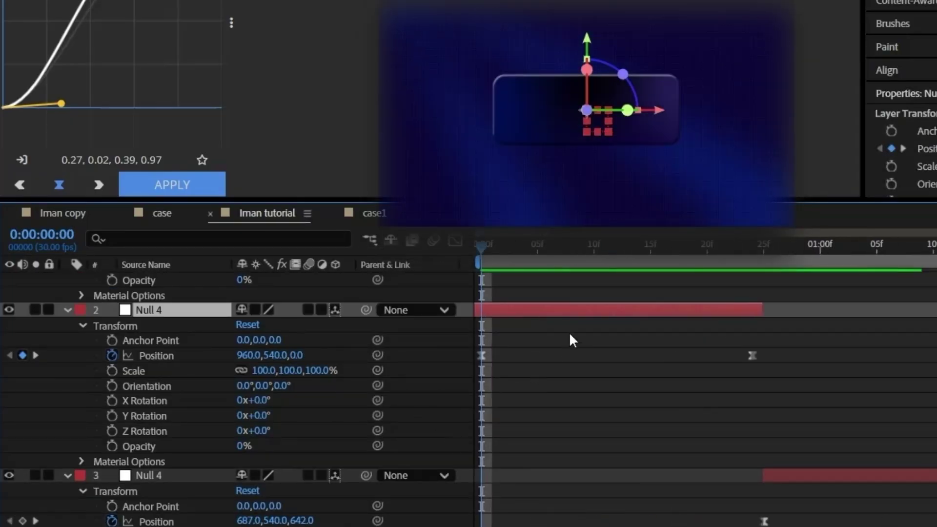
Ease both of the layer 2 null's Position keyframes with the curve 0.00, 0.27, 0.39, 0.97 and preview the result.
drag(792, 336, 475, 364)
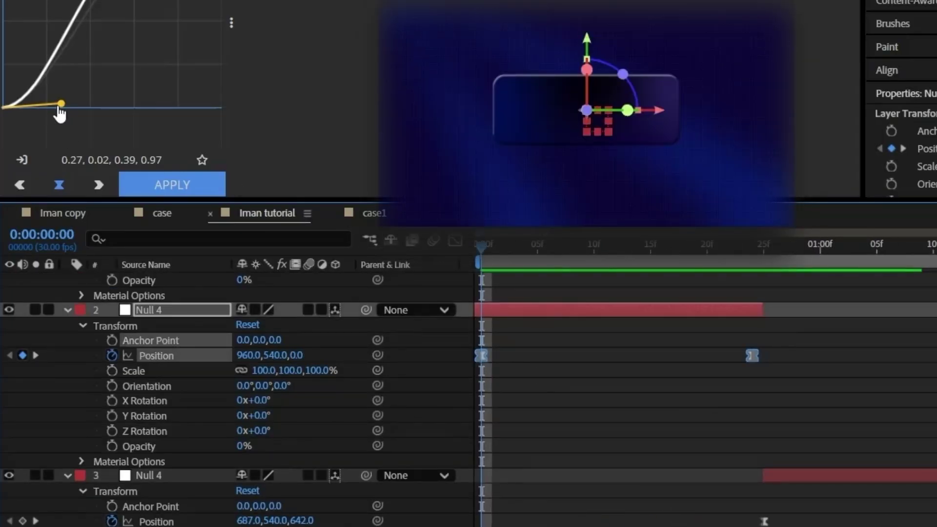
drag(61, 104, 3, 48)
click(156, 181)
key(space)
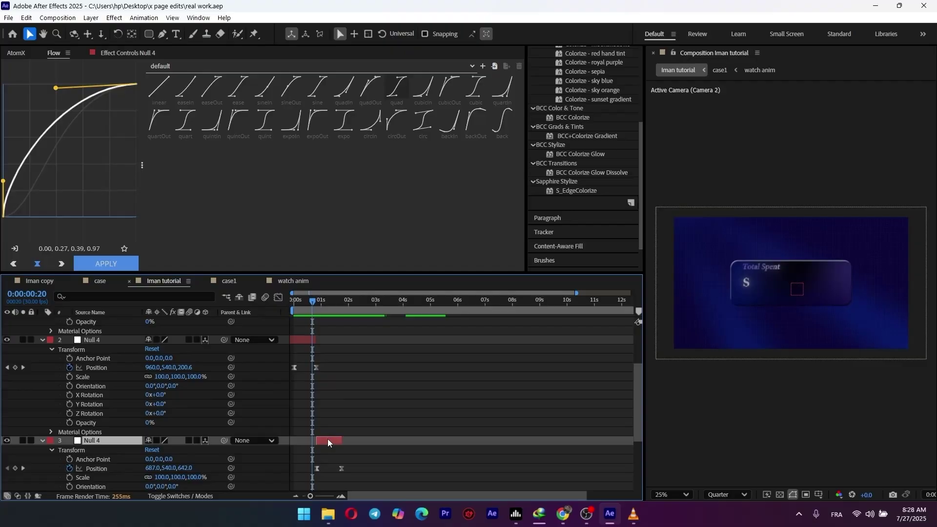
Extend the layer 2 null and Camera 2 to about 0:00:00:28 and shift the layer 3 null to start there.
click(320, 343)
scroll(320, 343, down, 3)
click(318, 466)
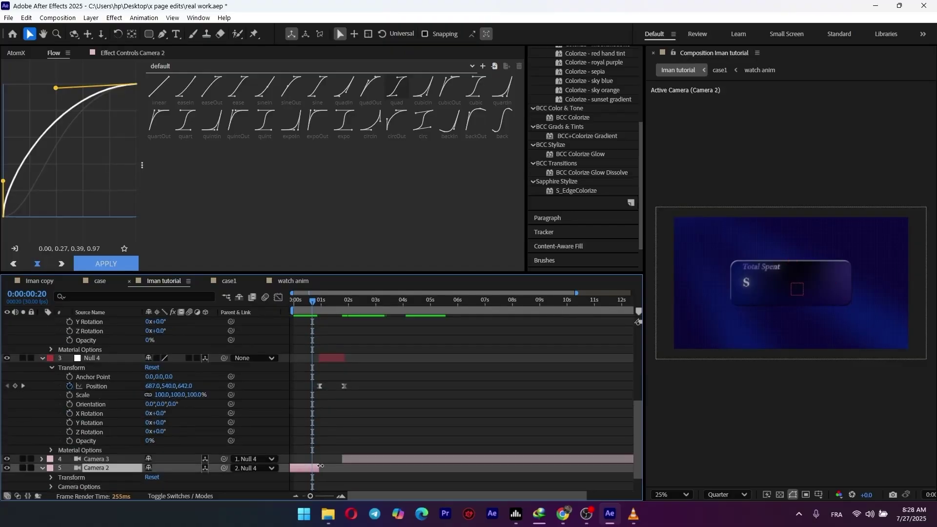
Move the layer 2 null's last Position keyframe to about 0:00:00:26 and preview the first camera move.
scroll(318, 394, up, 4)
click(318, 395)
drag(310, 496, 331, 495)
click(468, 304)
drag(470, 303, 426, 306)
drag(485, 395, 473, 394)
click(336, 310)
key(space)
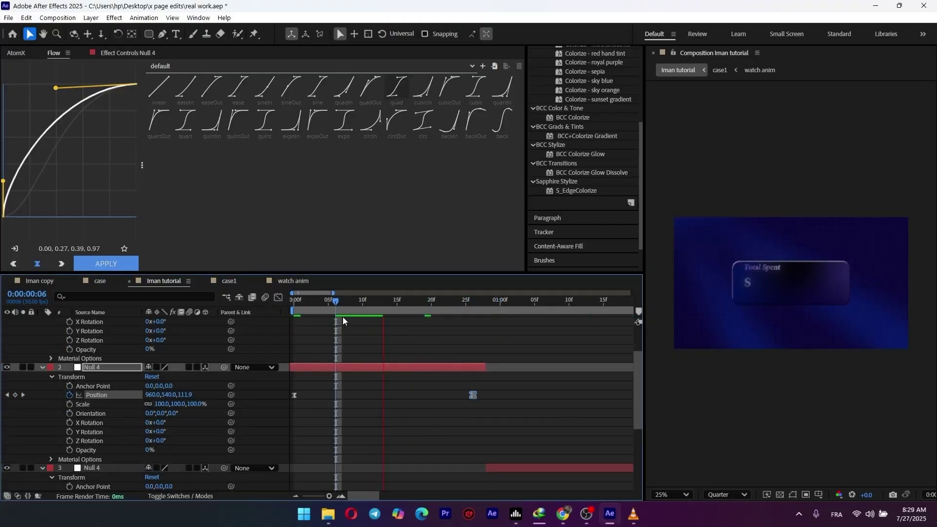